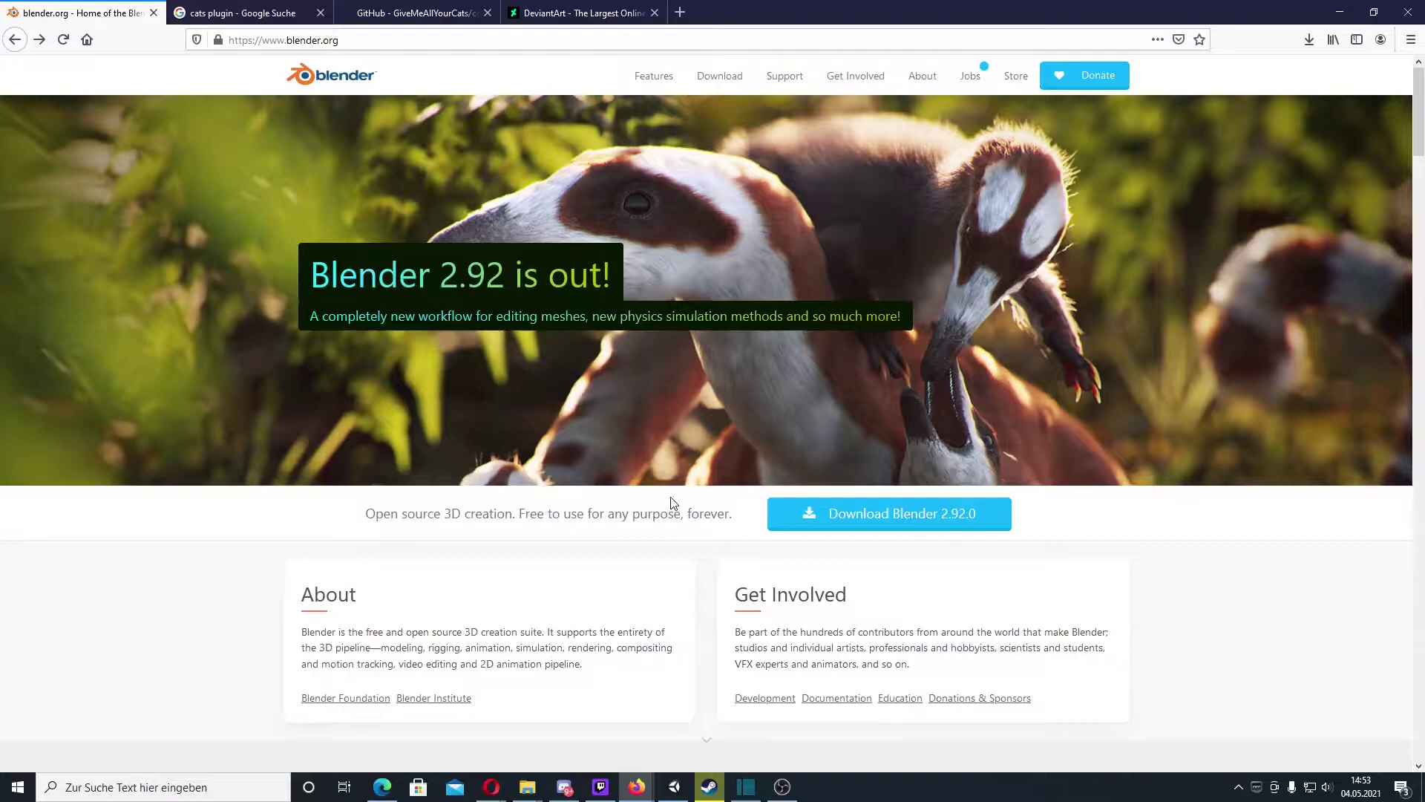
Step: Save the Blender 2.92.0 Windows Portable (.zip) download from blender.org
left_click(883, 526)
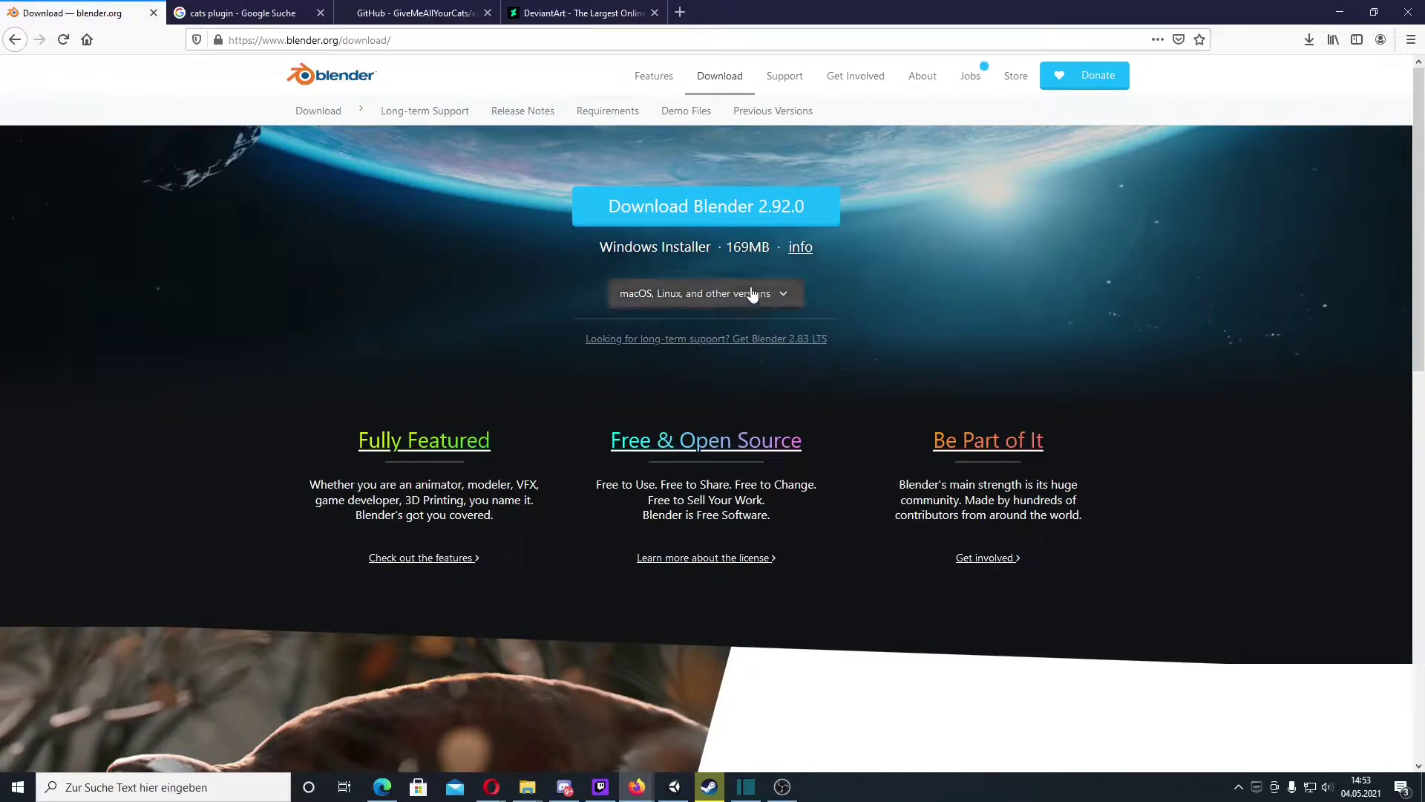
left_click(798, 297)
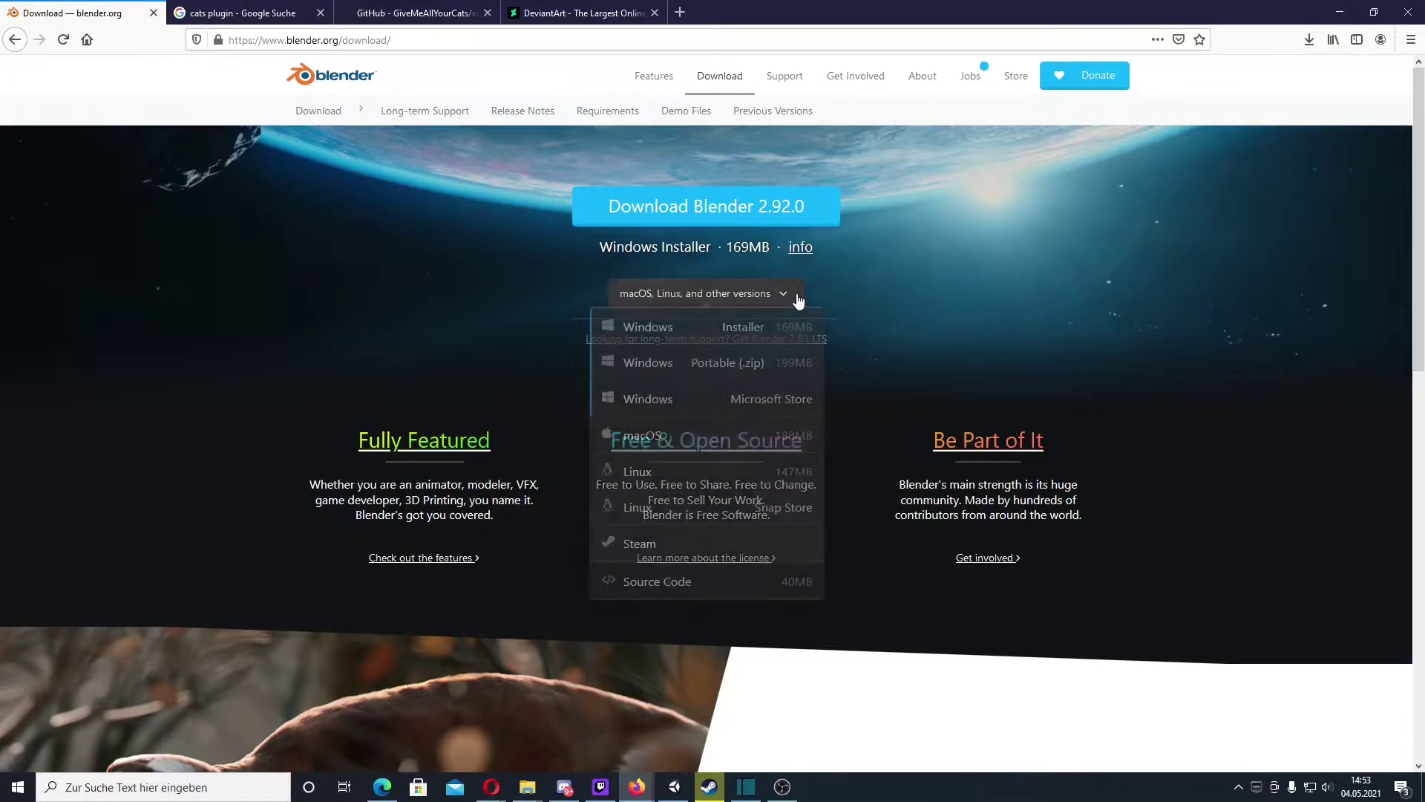
left_click(738, 366)
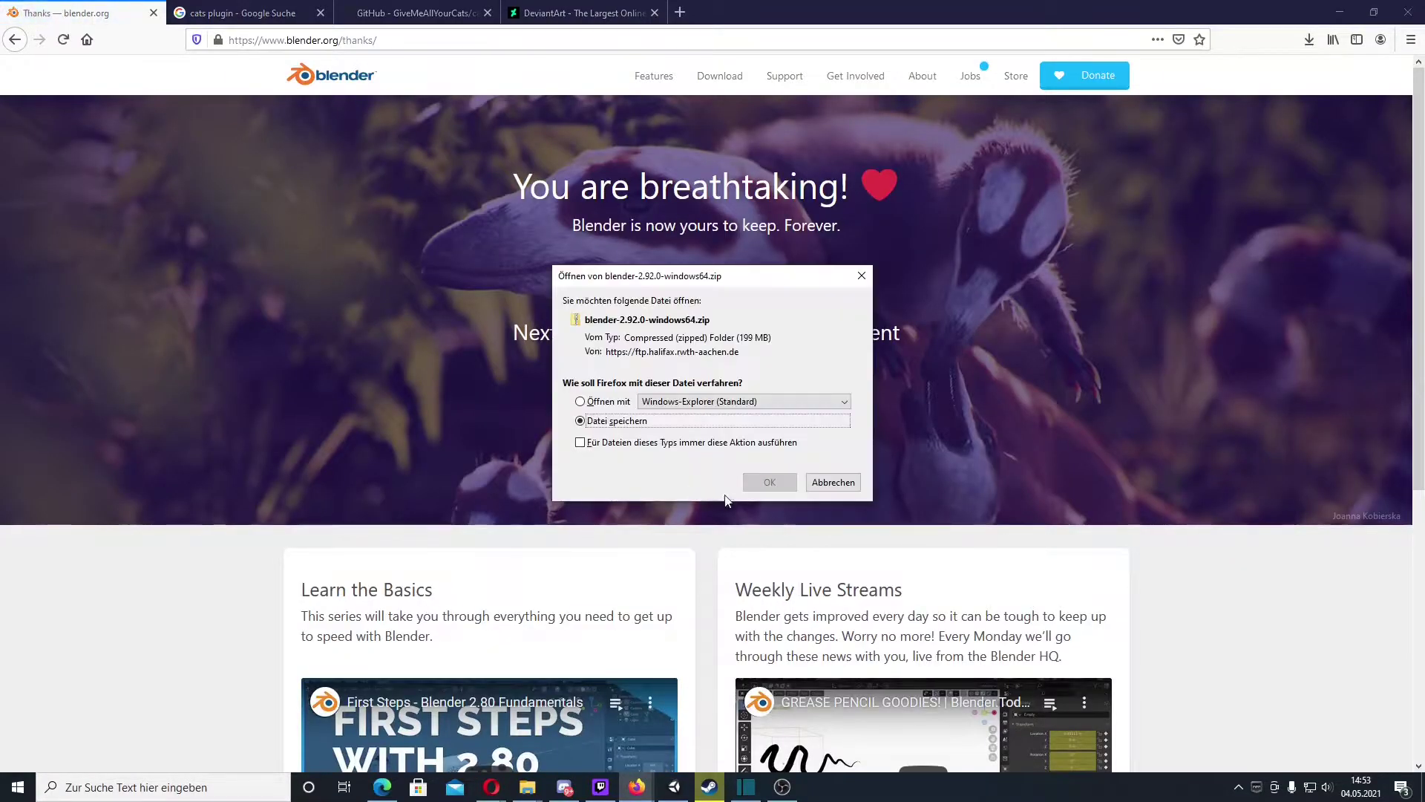
left_click(765, 483)
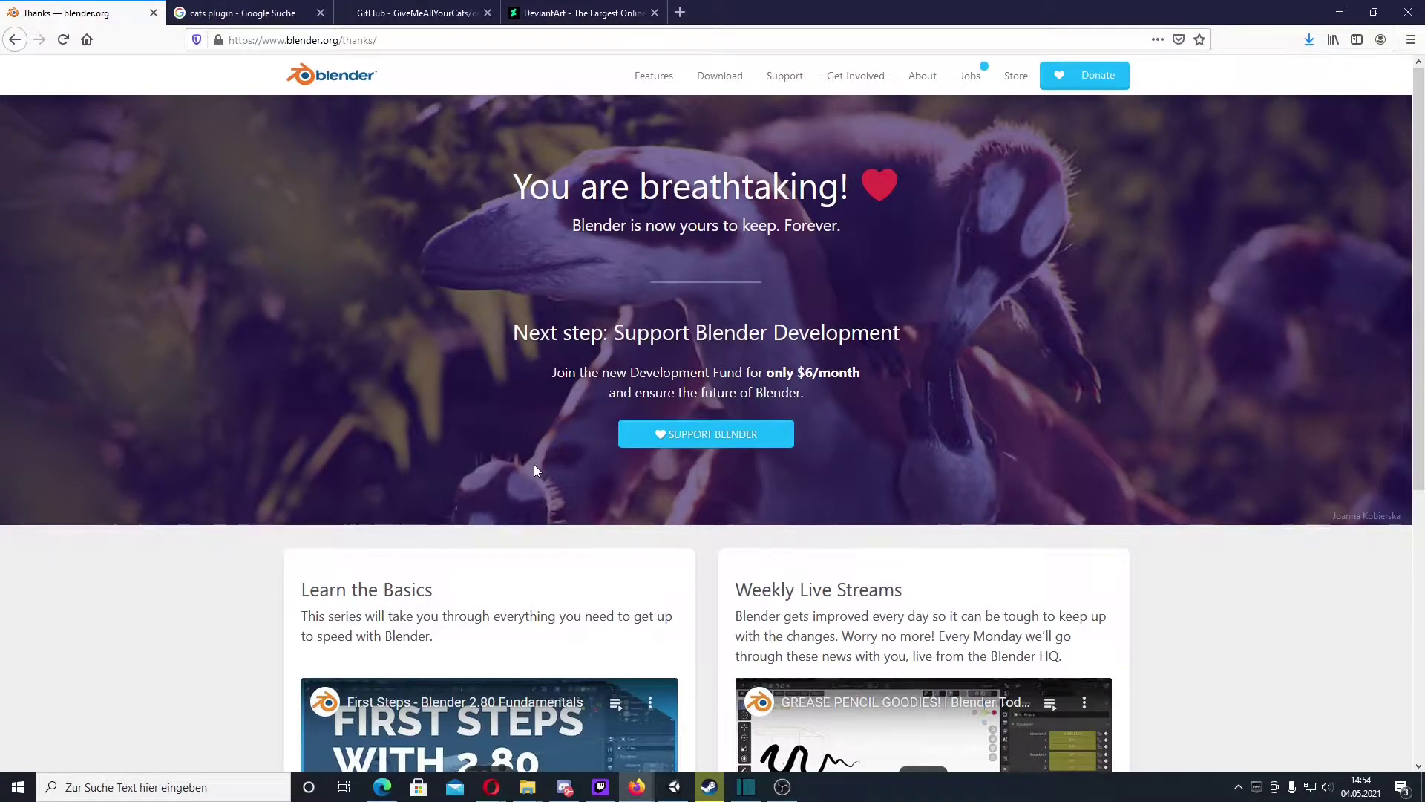
Step: From the cats-blender-plugin GitHub README, save cats-blender-plugin-master.zip
left_click(259, 12)
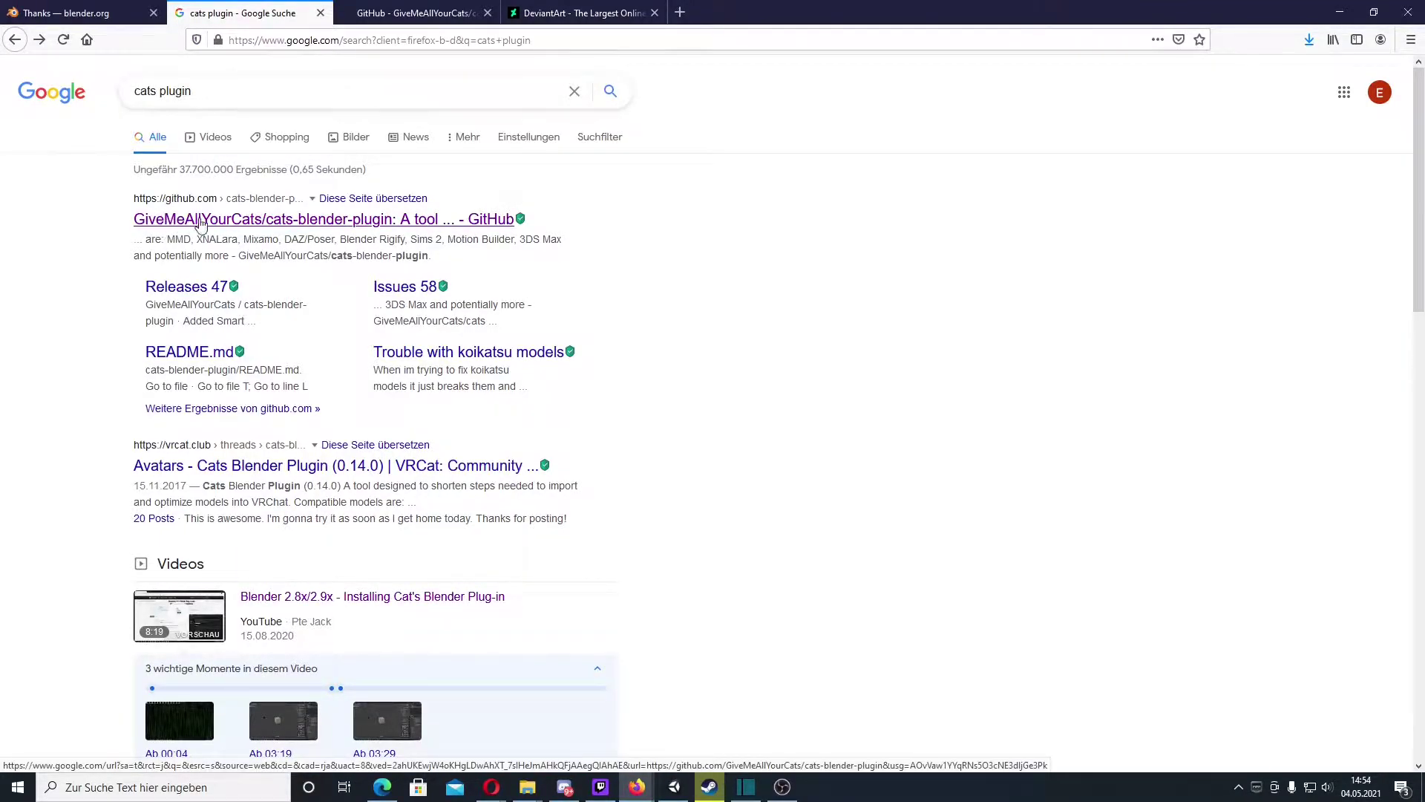
left_click(201, 223)
scroll(355, 252, "down", 3)
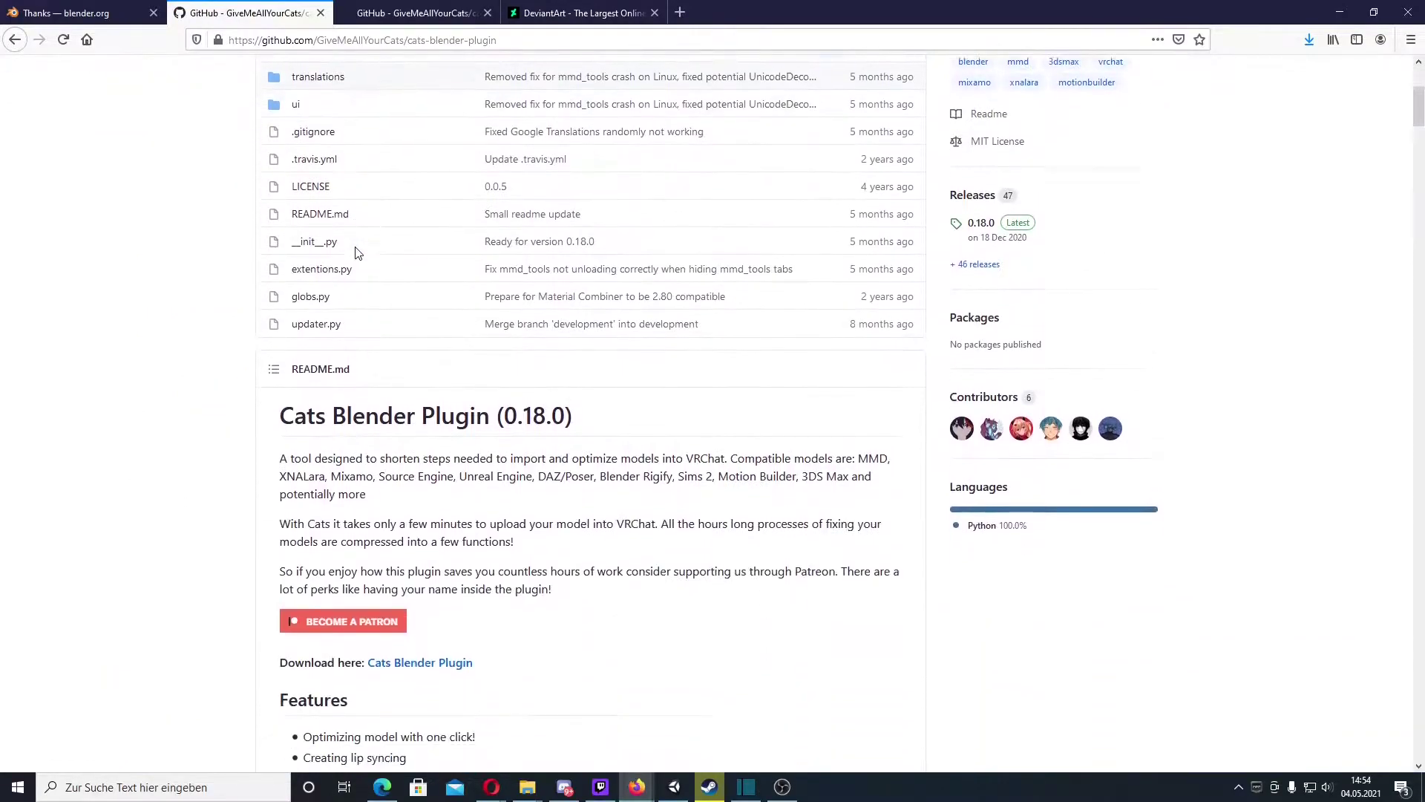
scroll(355, 252, "down", 3)
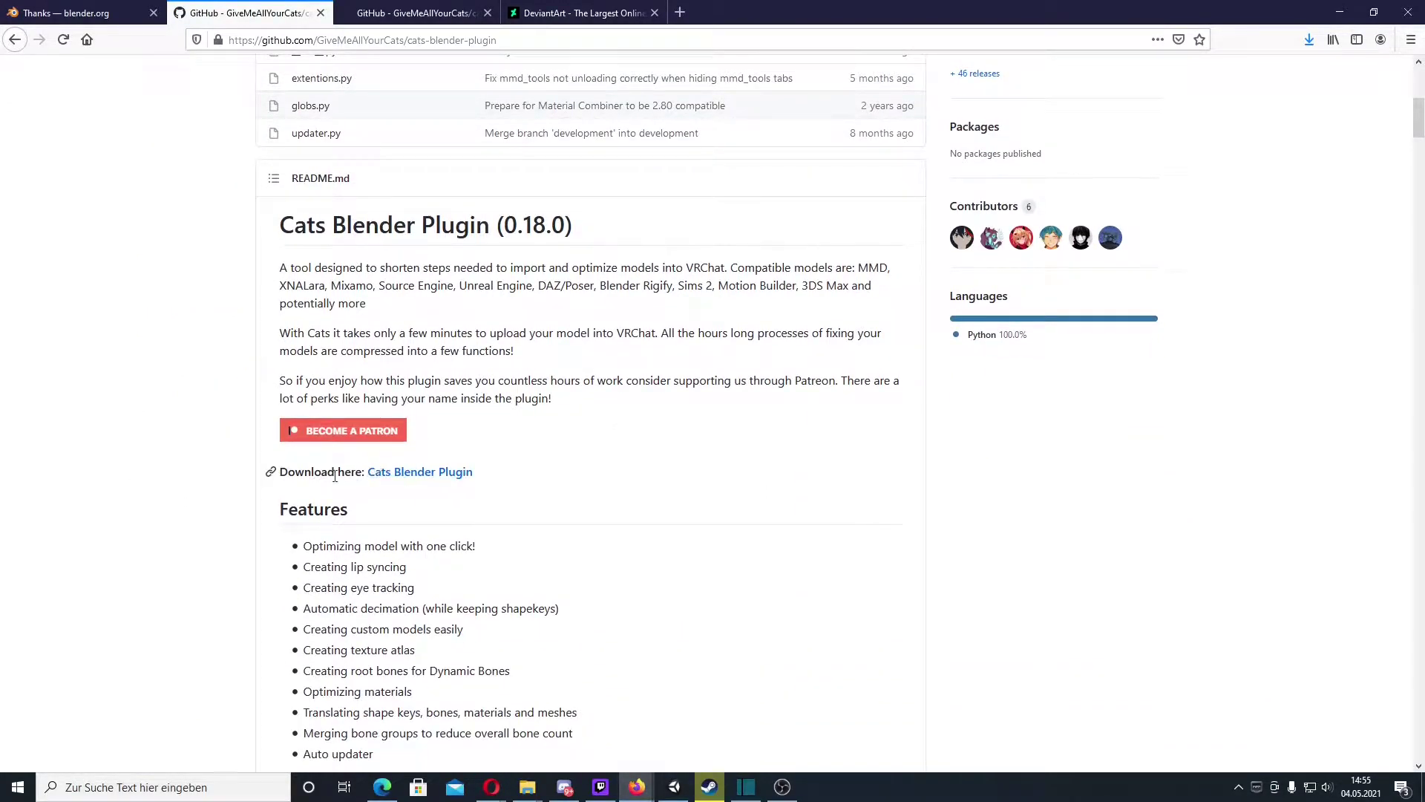
left_click(420, 483)
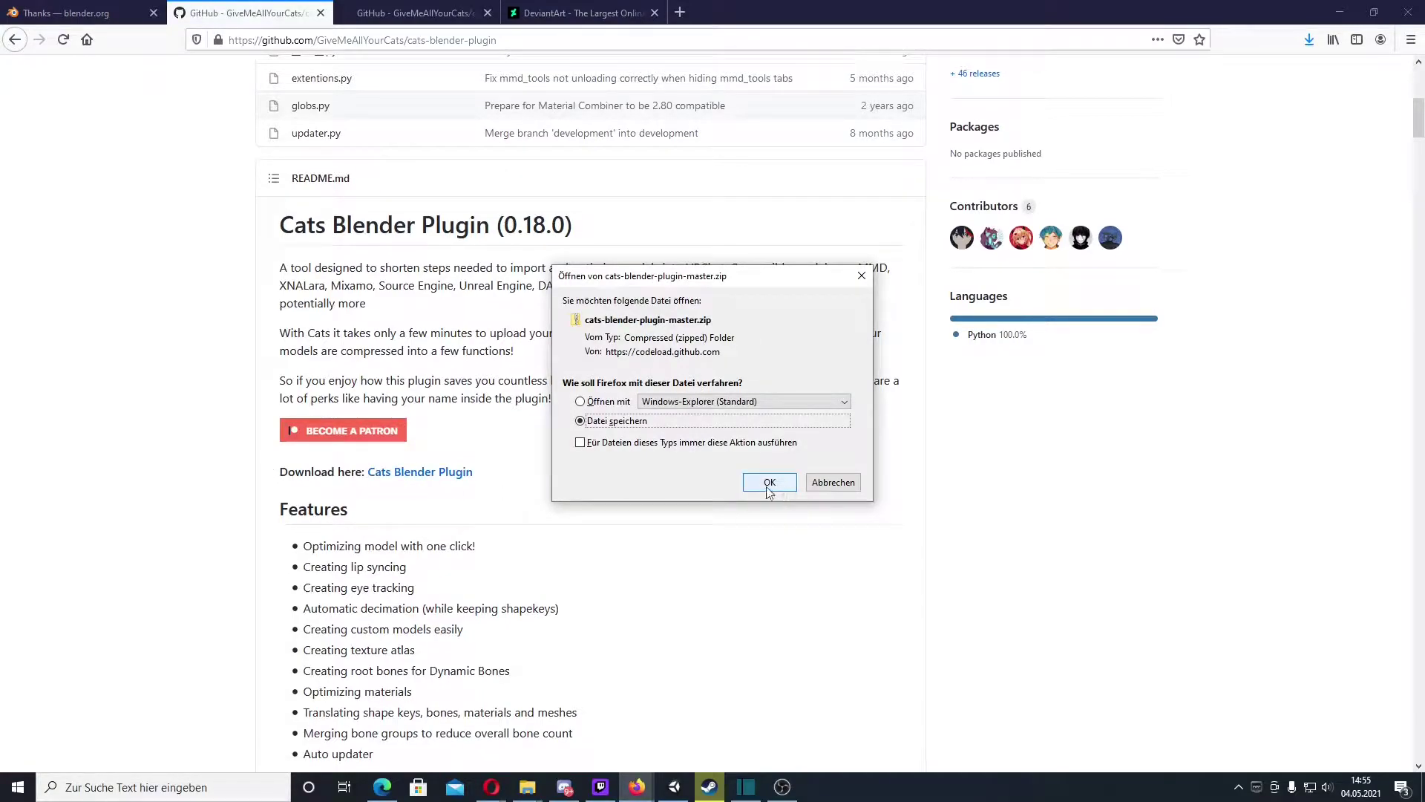
left_click(769, 483)
mouse_move(528, 787)
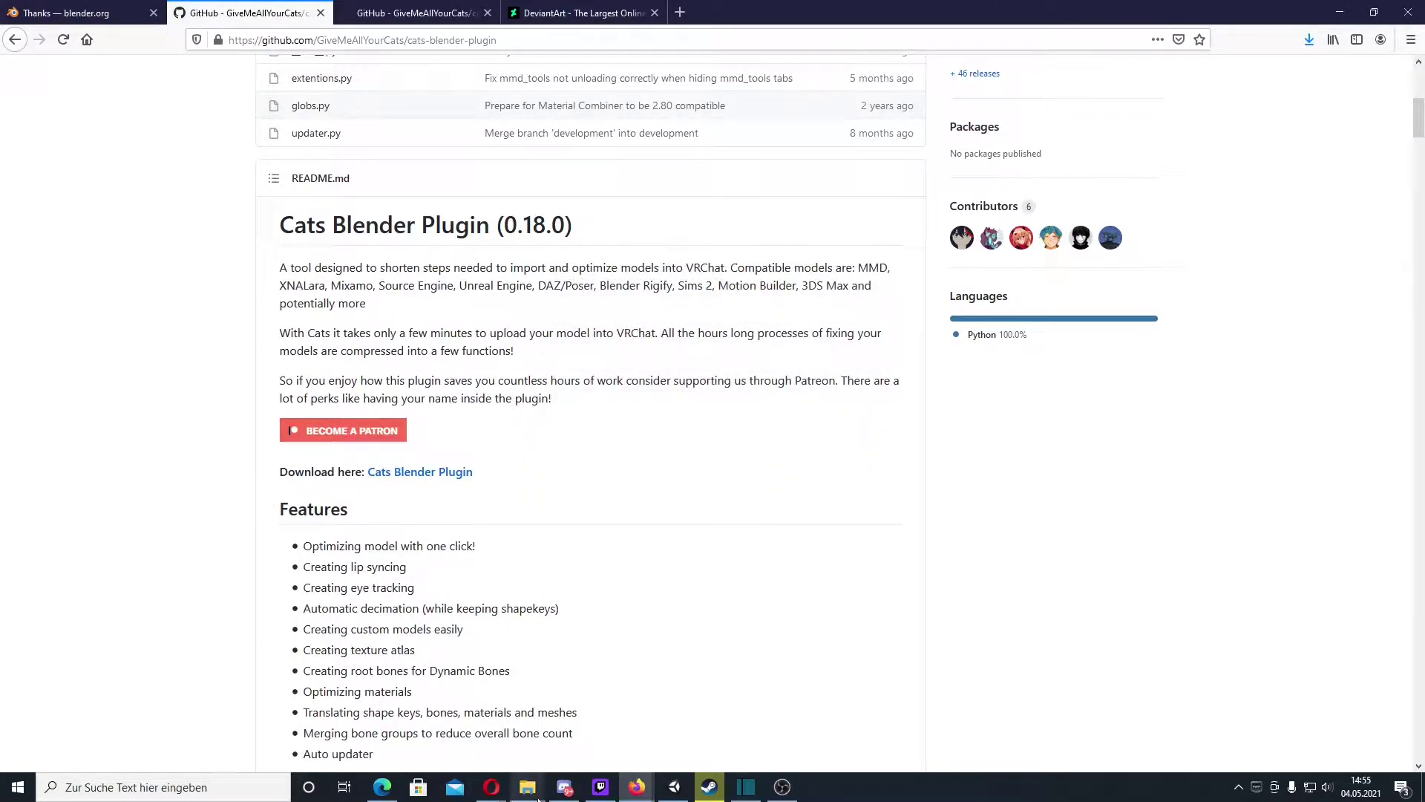
Step: Extract blender-2.92.0-windows64.zip here with 7-Zip and run blender.exe from the extracted folder
left_click(534, 750)
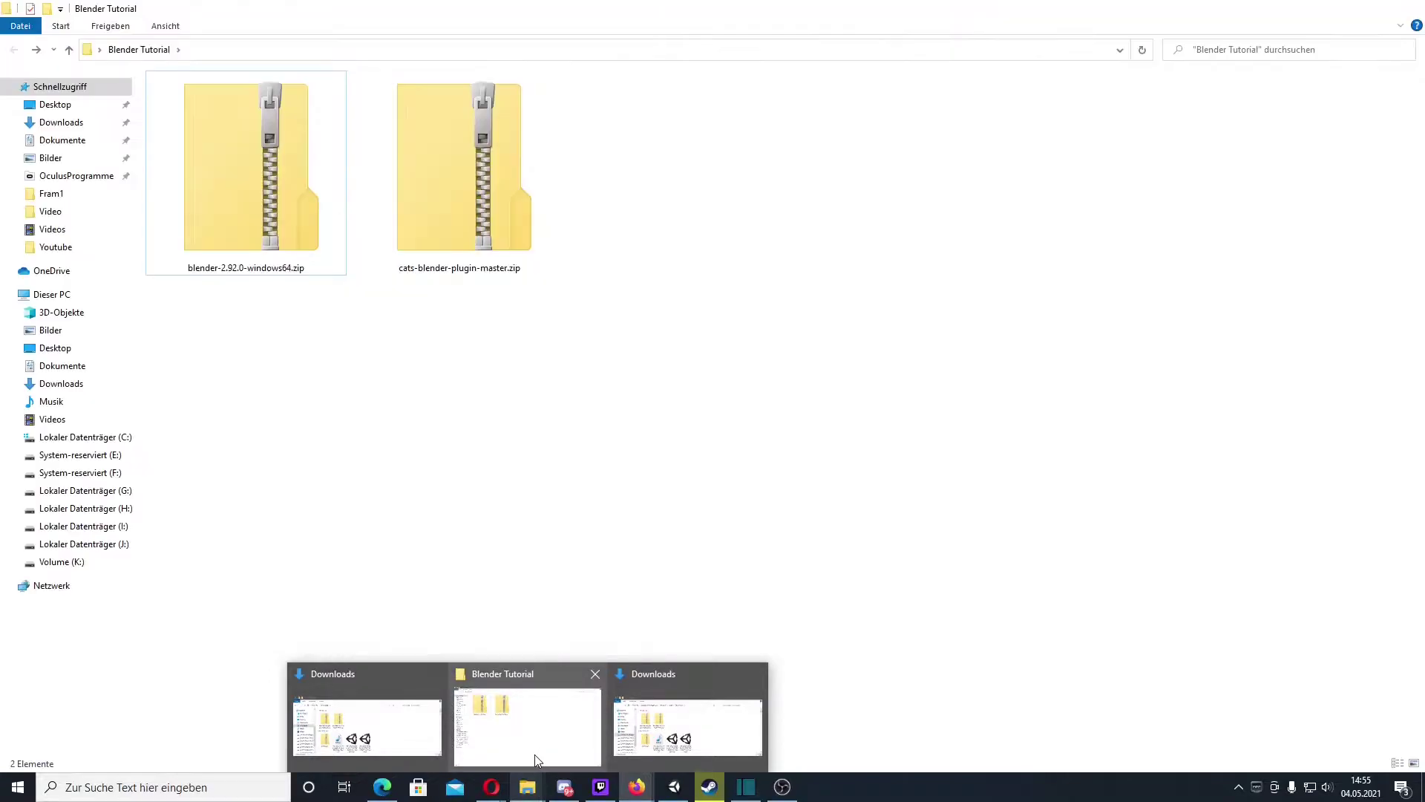
left_click(535, 713)
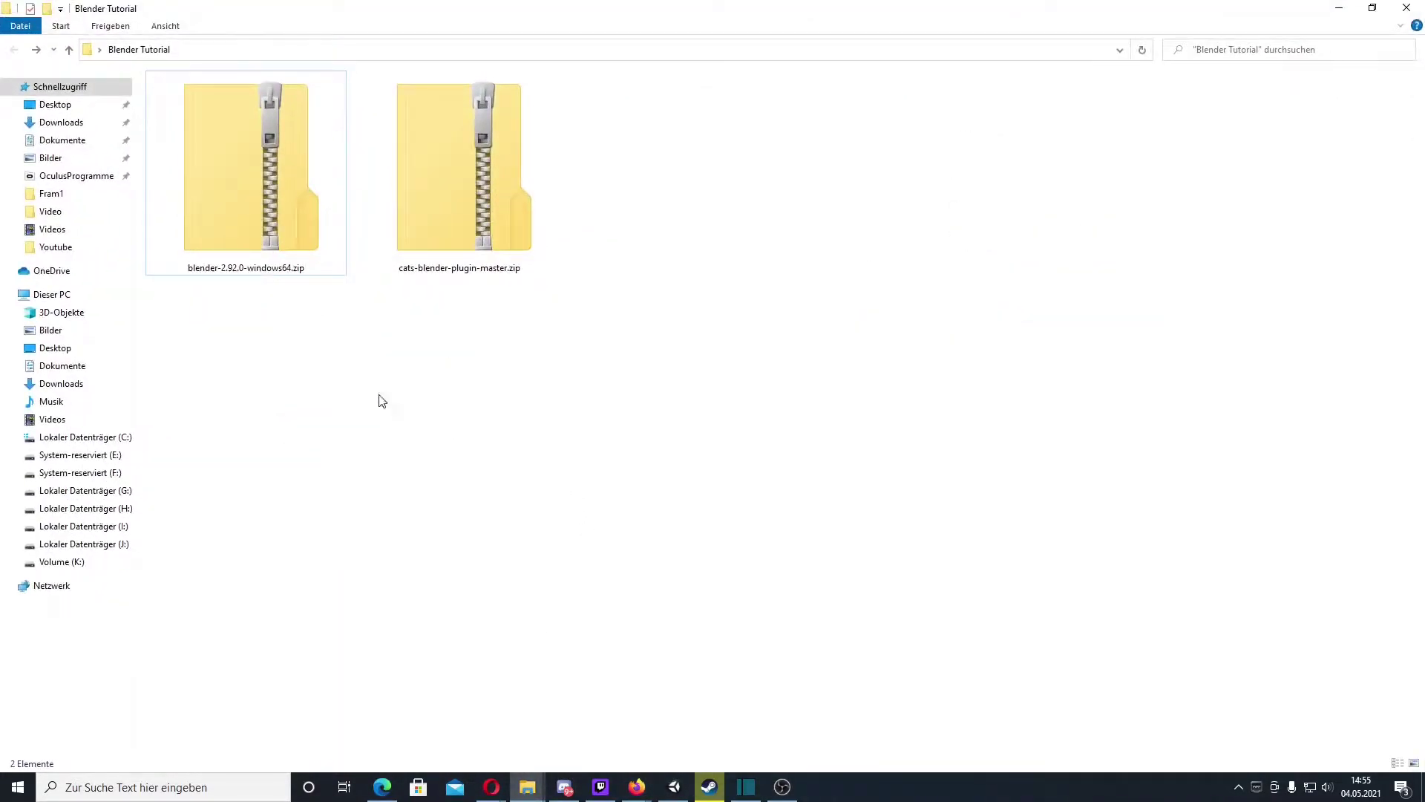
right_click(239, 190)
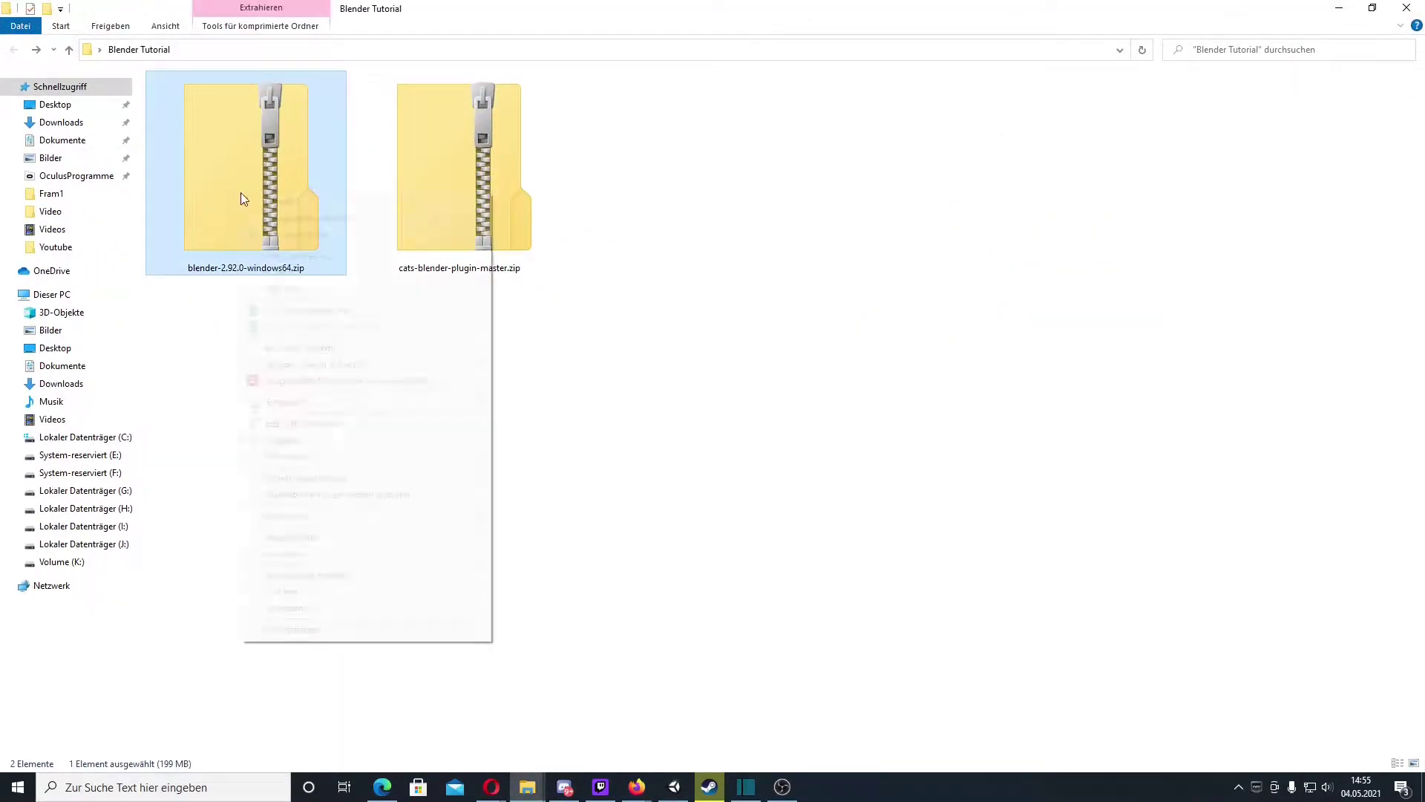
mouse_move(275, 271)
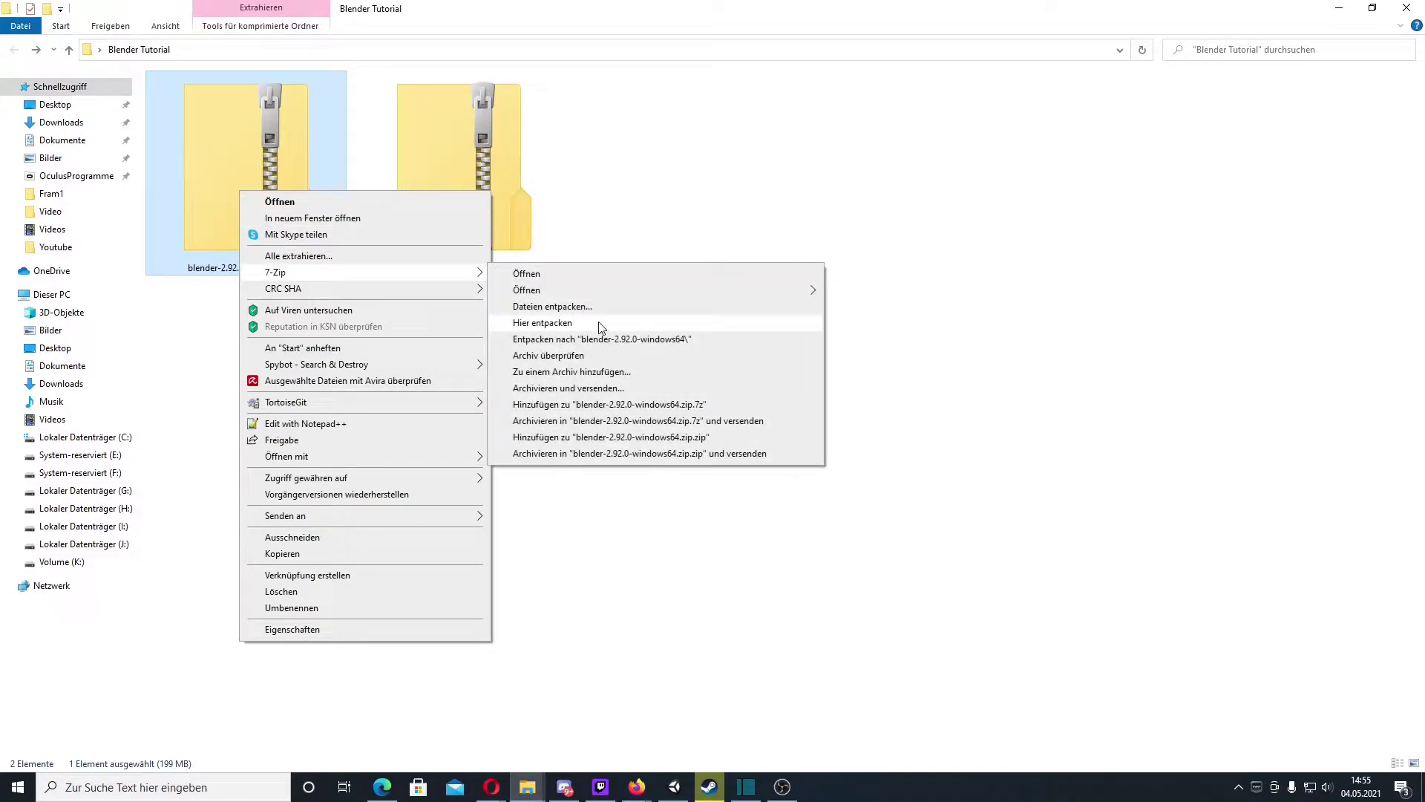
left_click(601, 323)
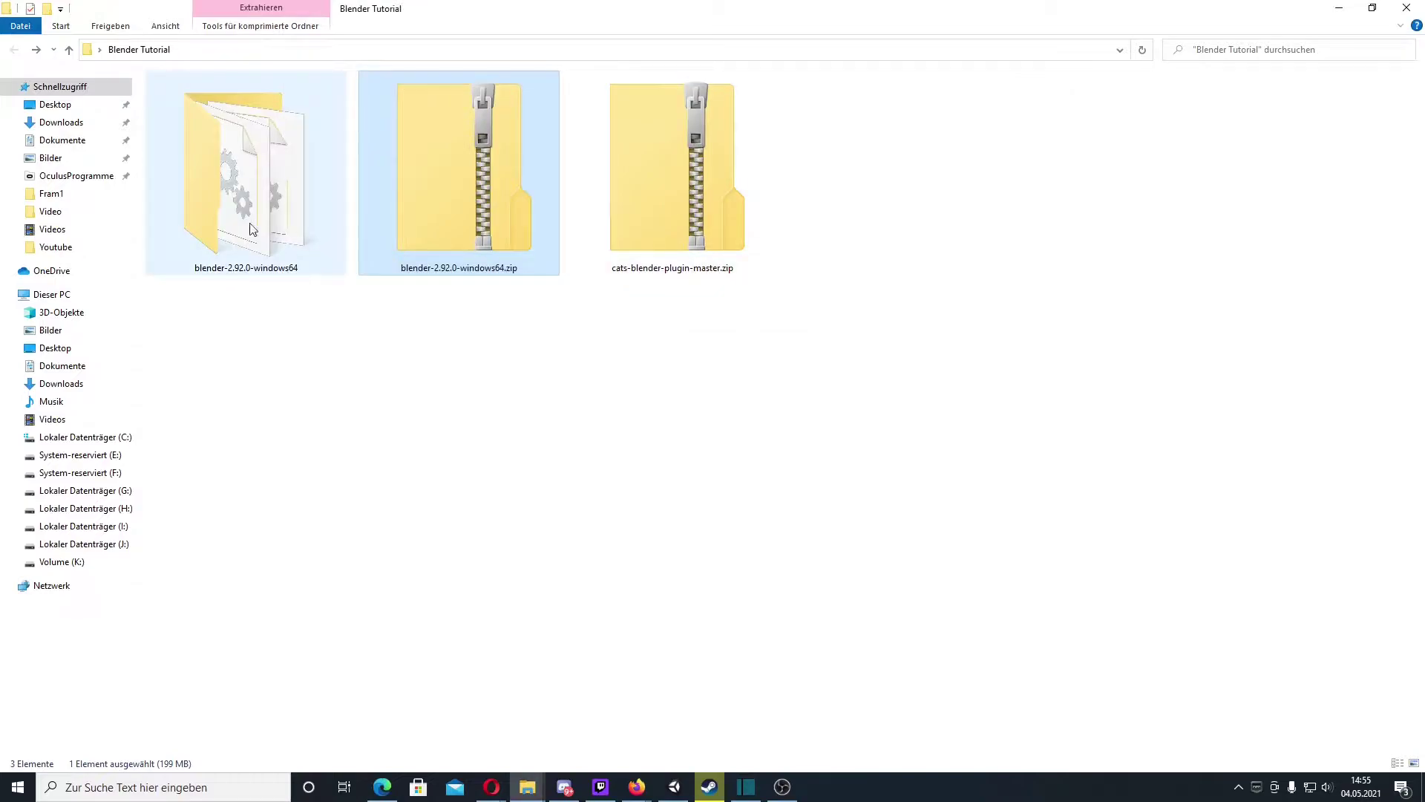
double_click(252, 228)
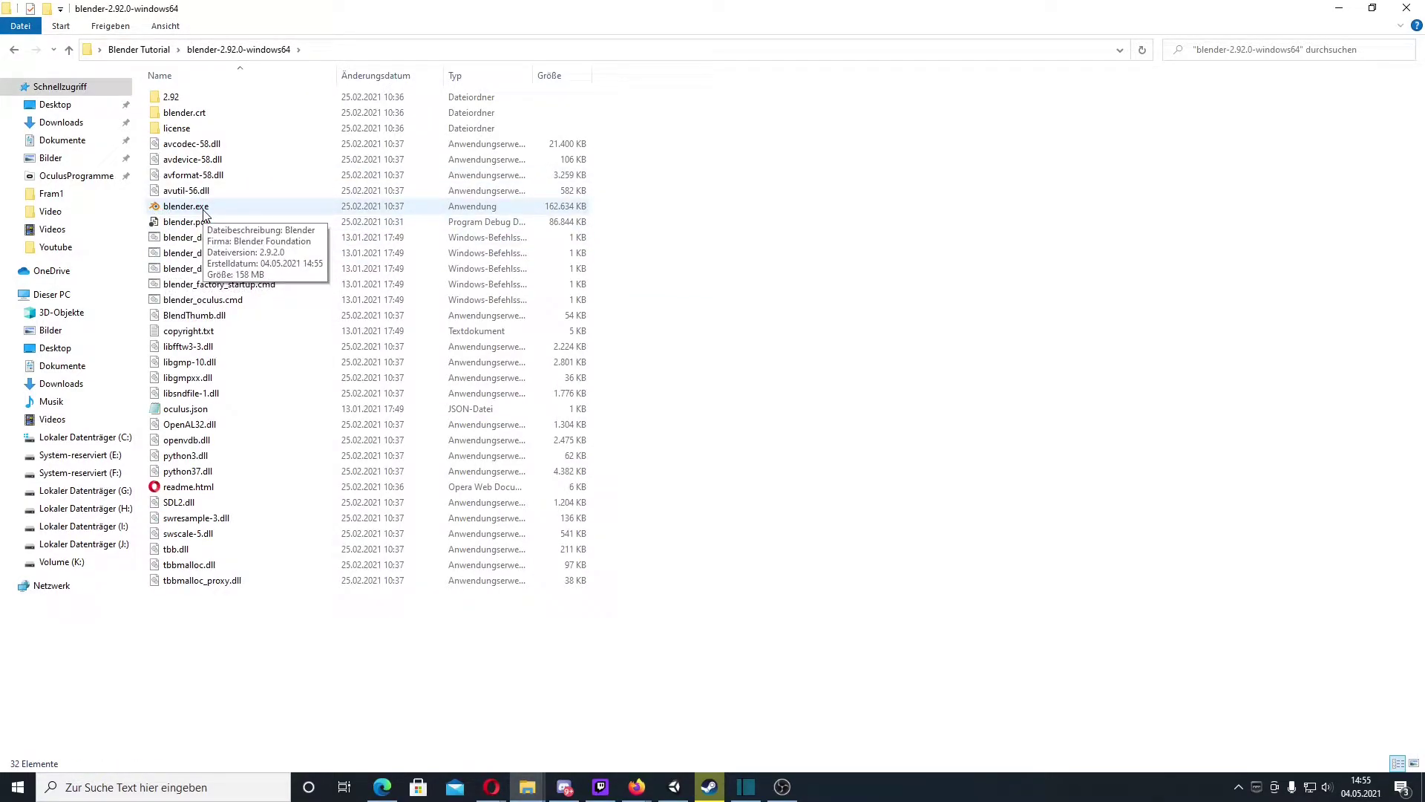
double_click(204, 210)
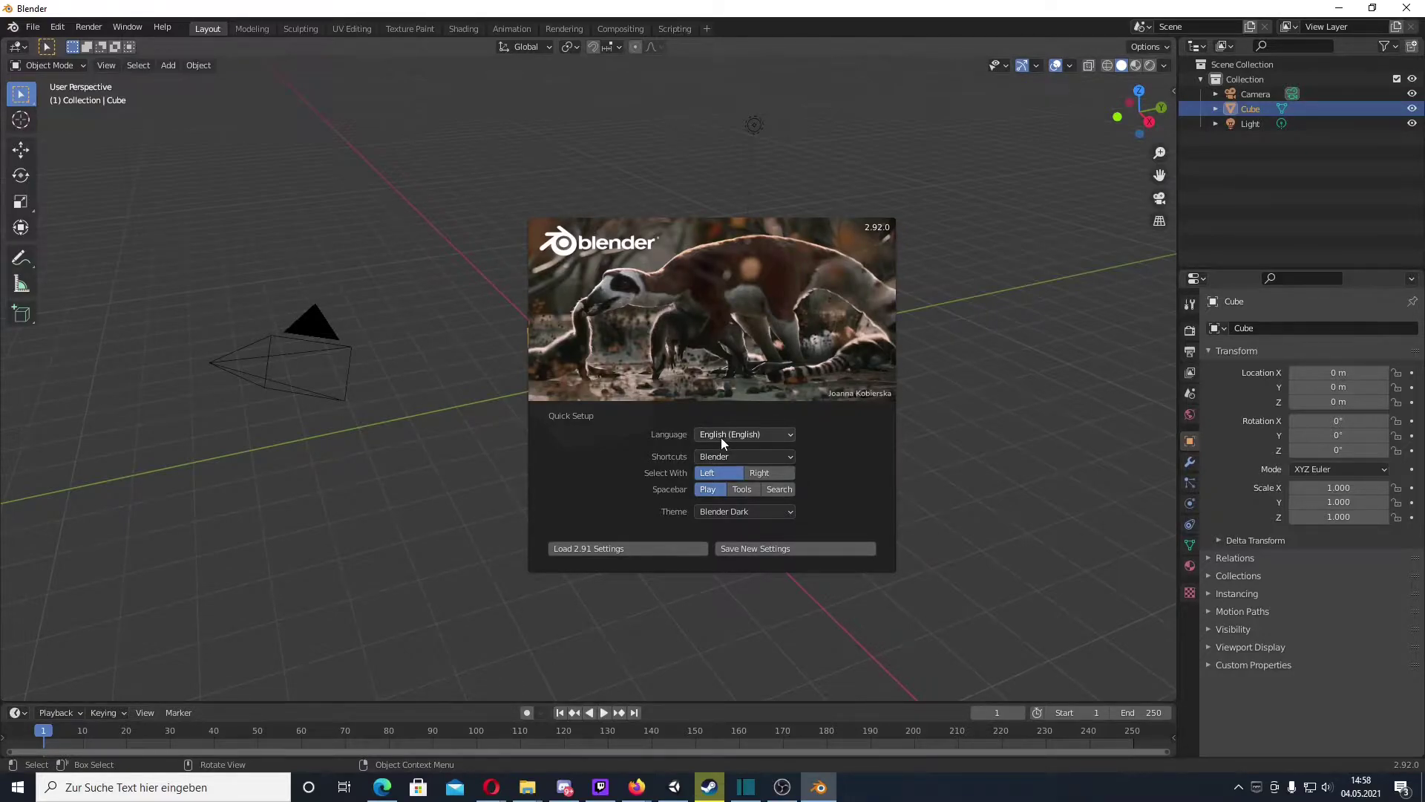
Step: Save Quick Setup with Deutsch language, Right select, Spacebar for Search, then dismiss the splash
left_click(747, 435)
left_click(331, 508)
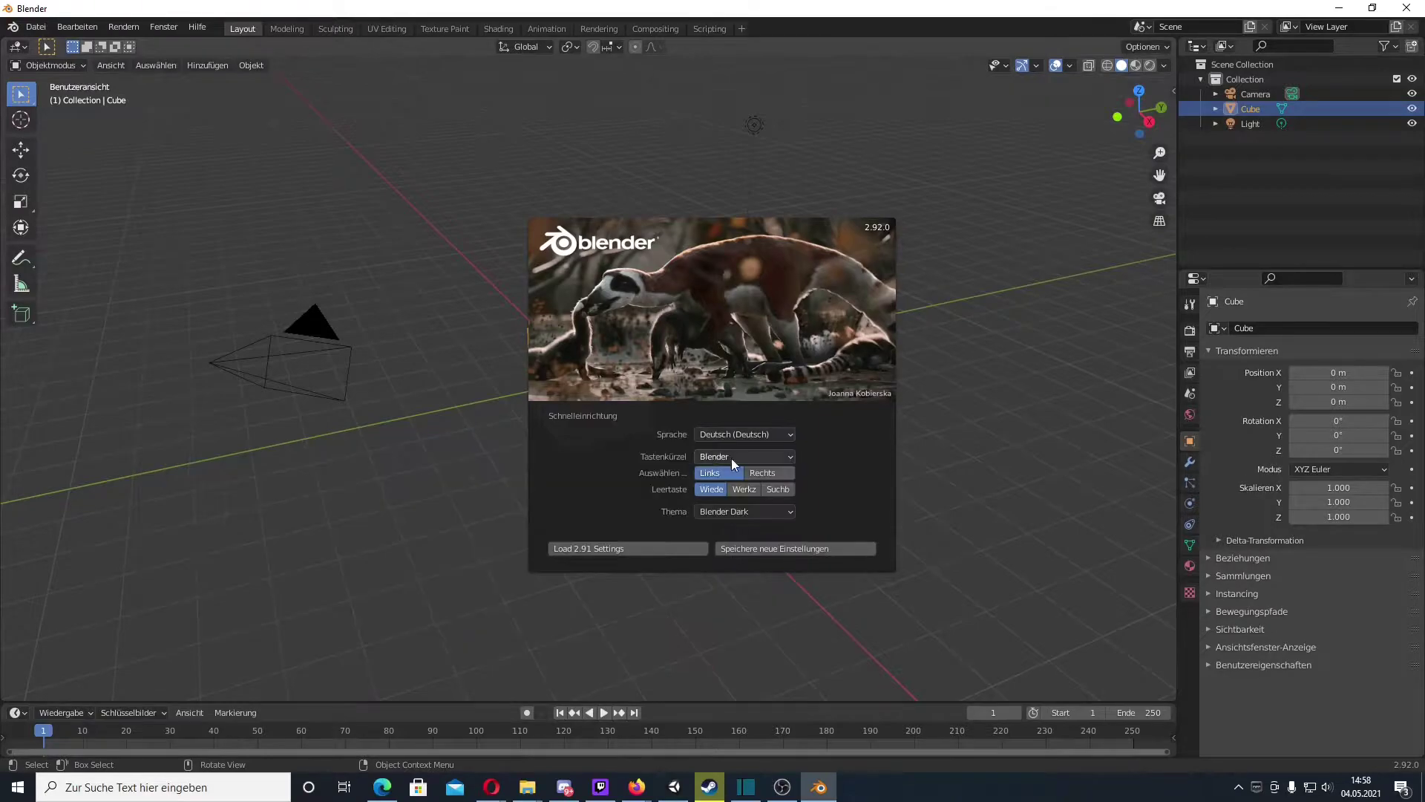
left_click(781, 459)
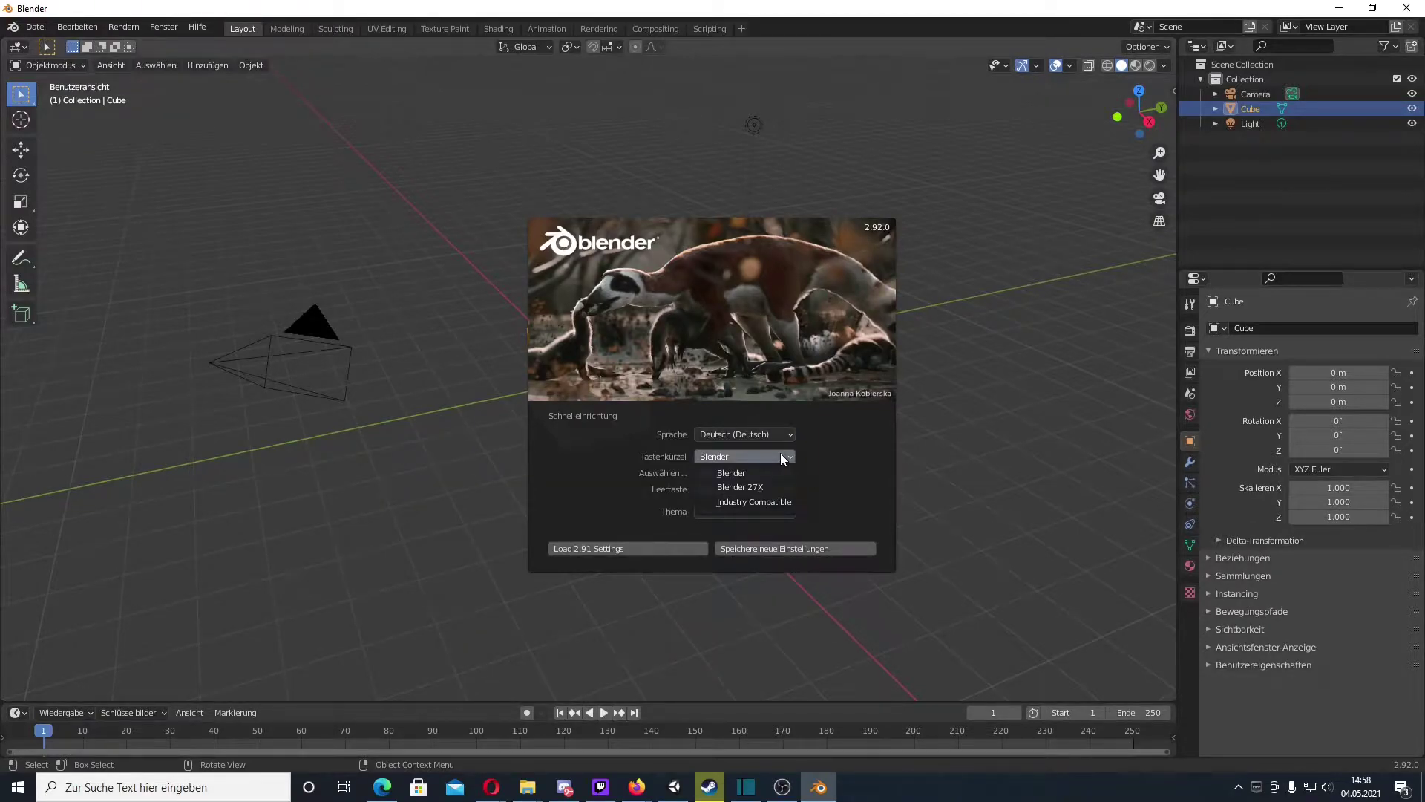
left_click(781, 454)
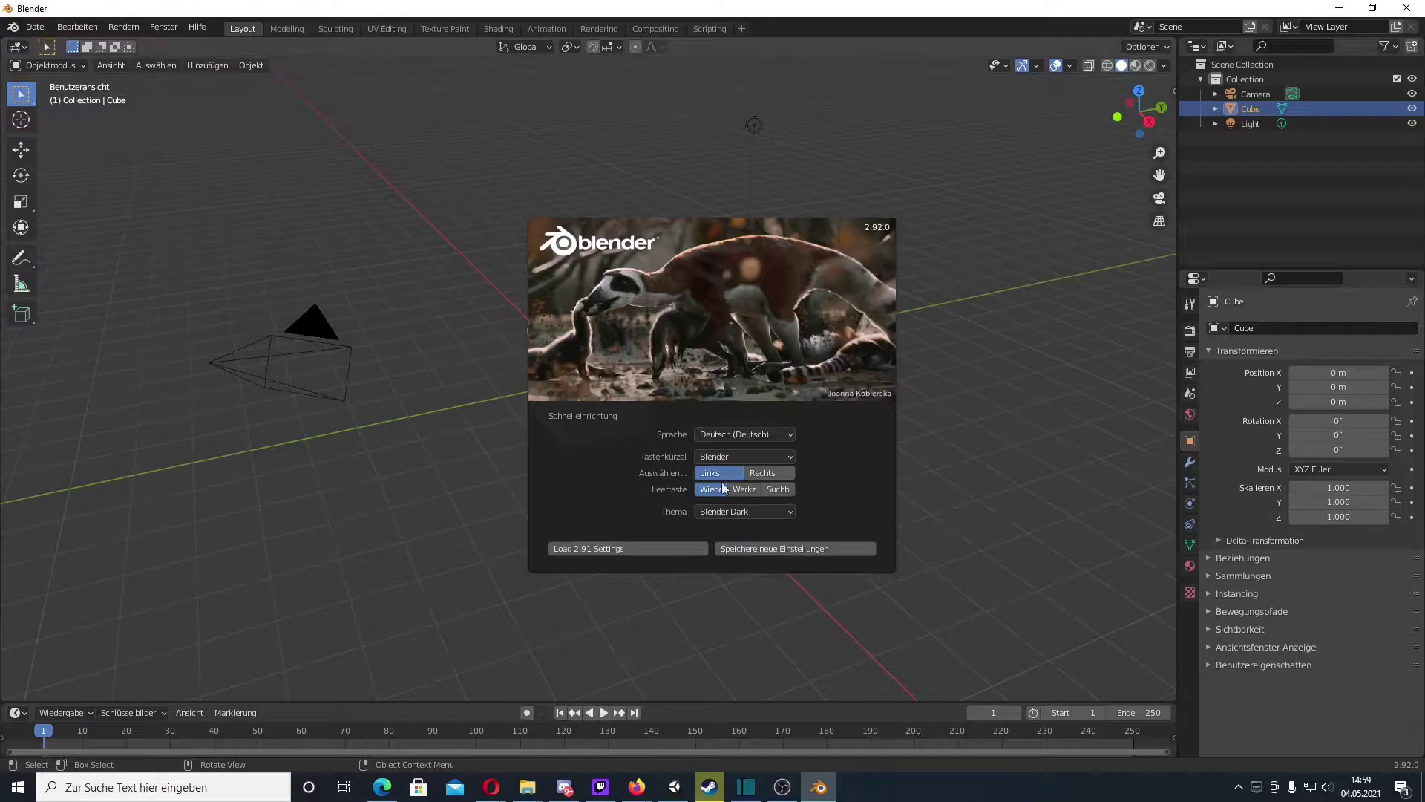
left_click(762, 473)
left_click(769, 489)
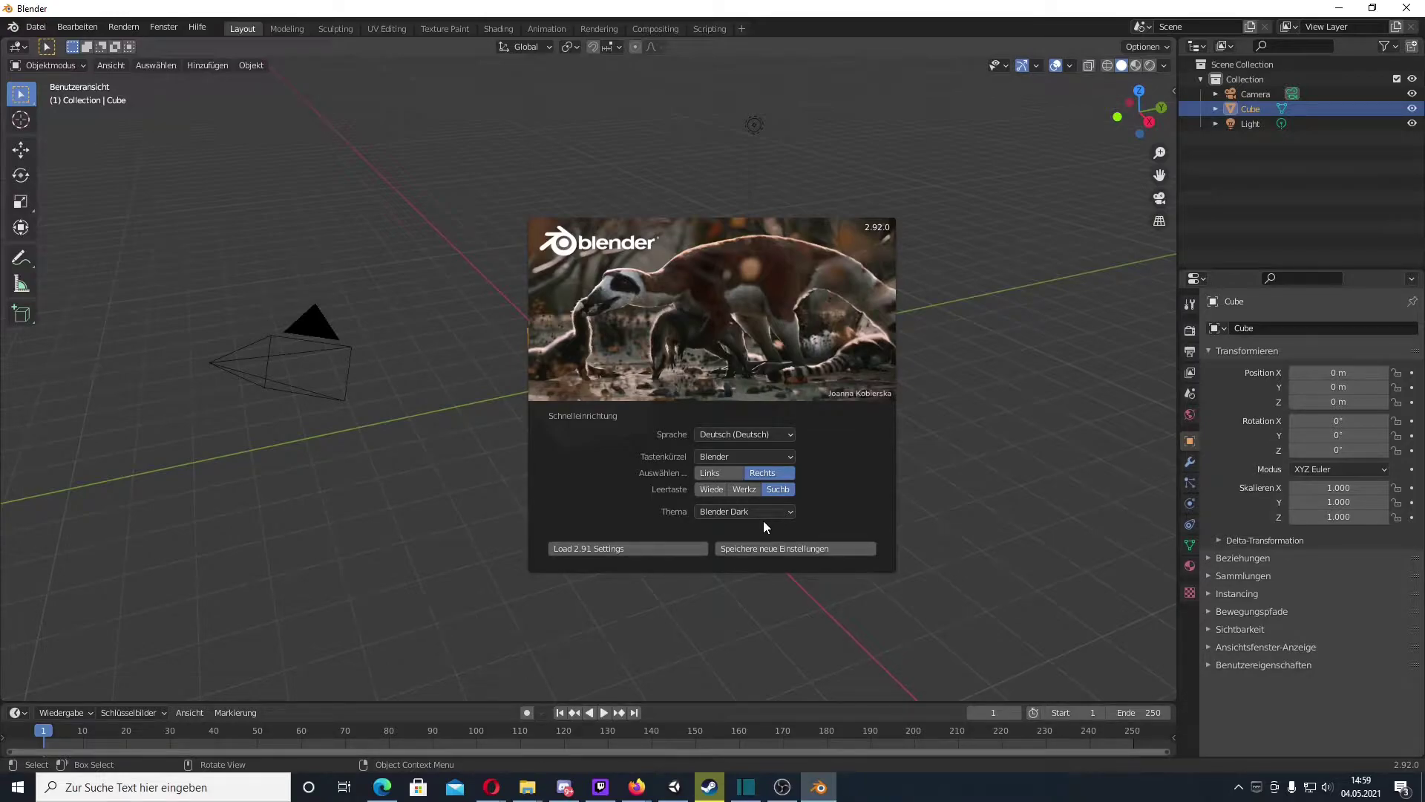
left_click(774, 548)
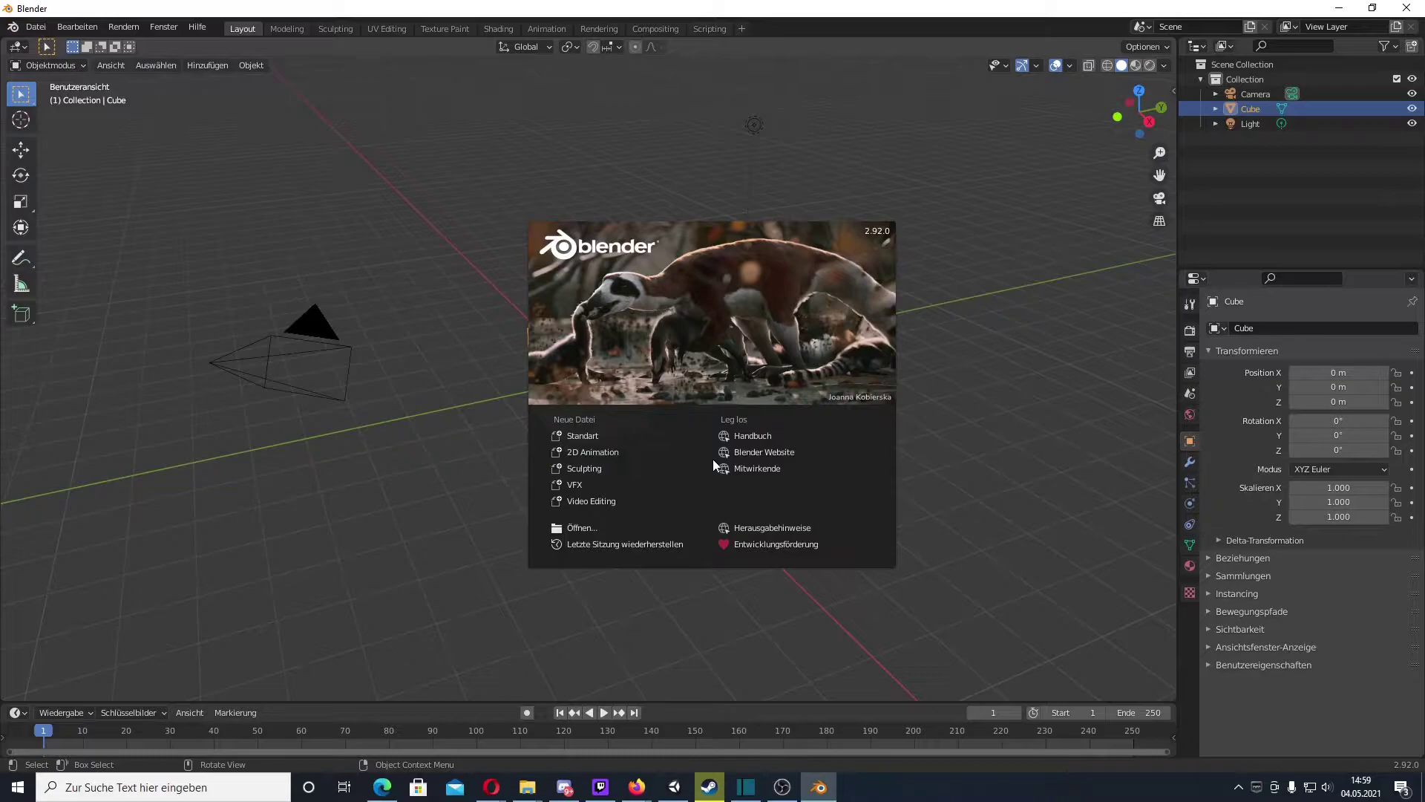
left_click(628, 356)
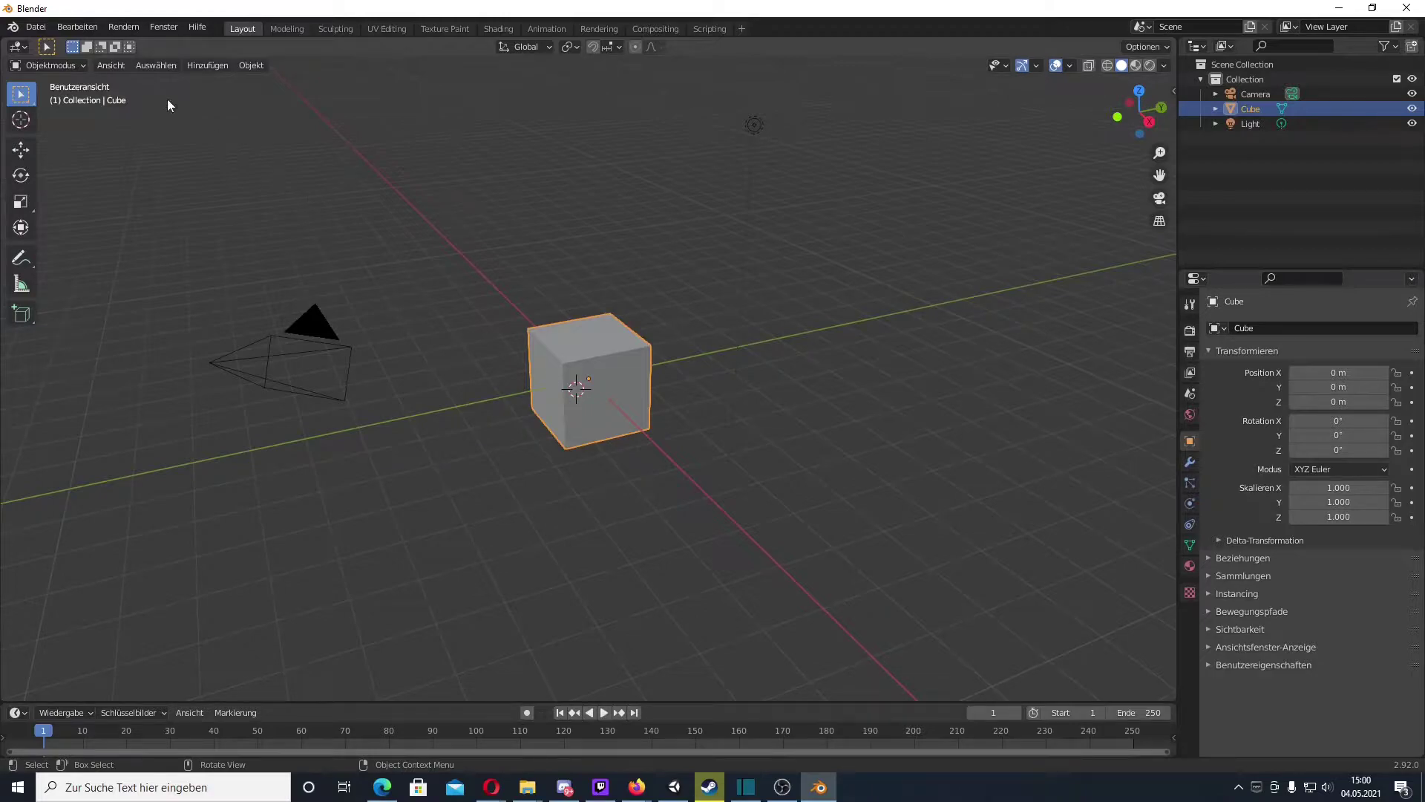
Step: In Preferences > Add-ons, install cats-blender-plugin-master.zip and tick it to enable
left_click(93, 30)
left_click(127, 239)
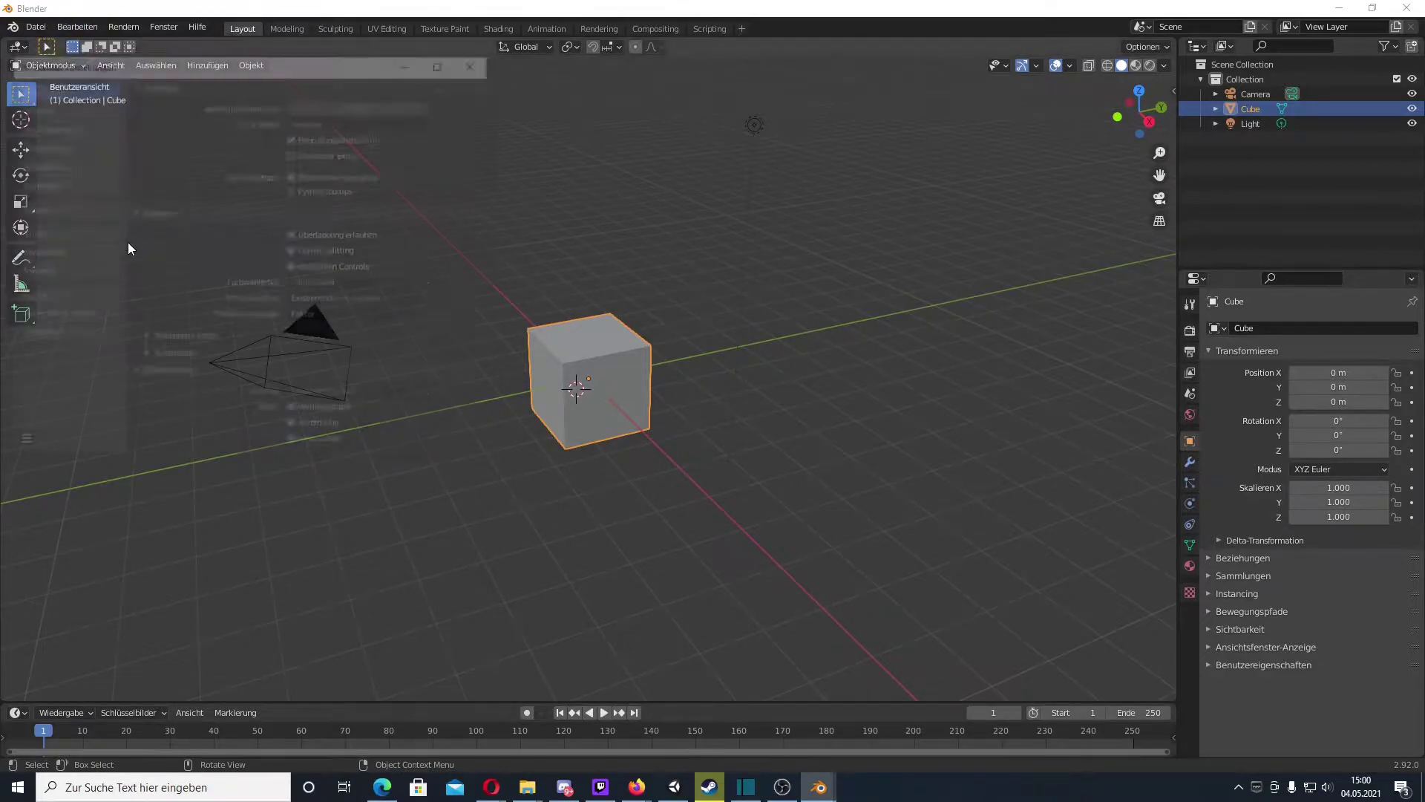
left_click(75, 211)
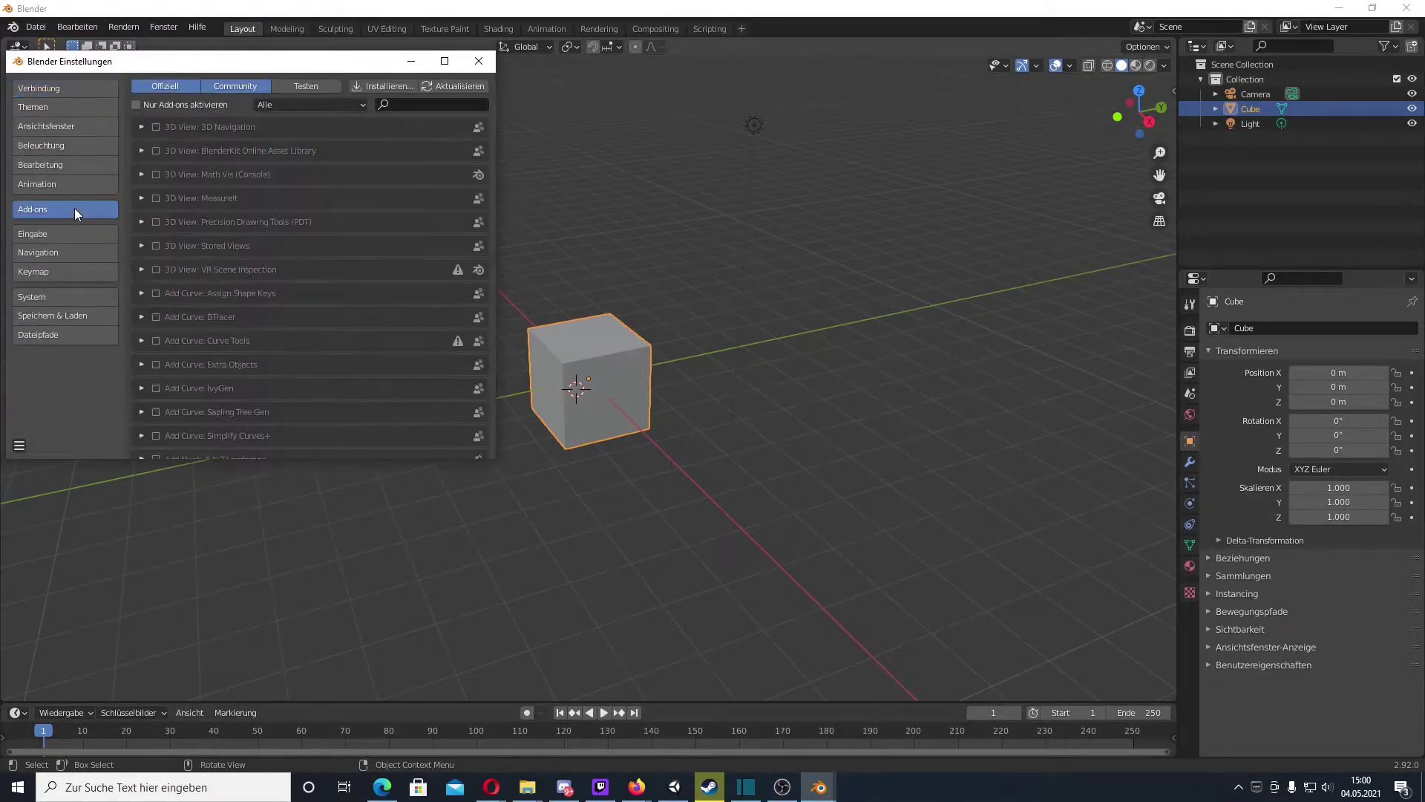
left_click(383, 87)
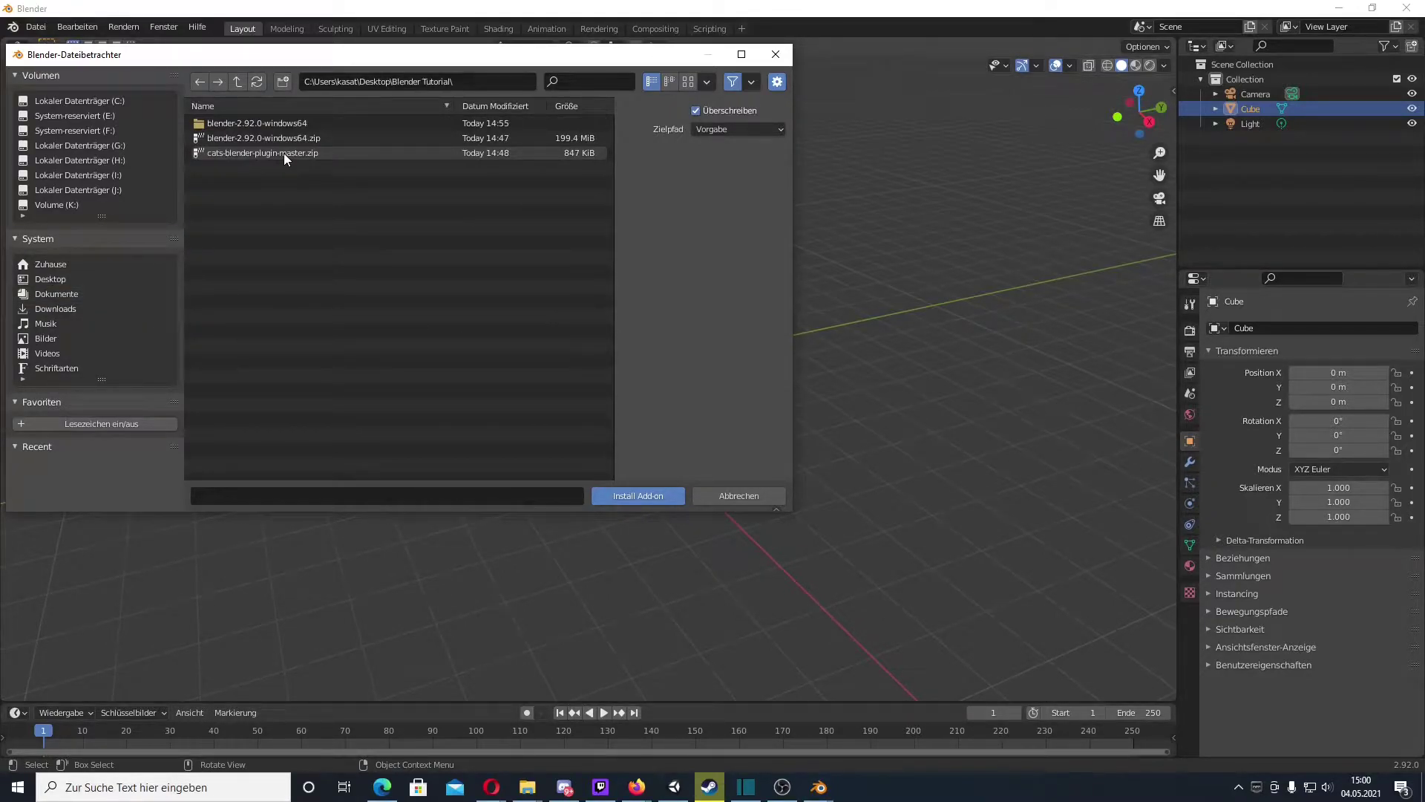
left_click(283, 153)
left_click(626, 492)
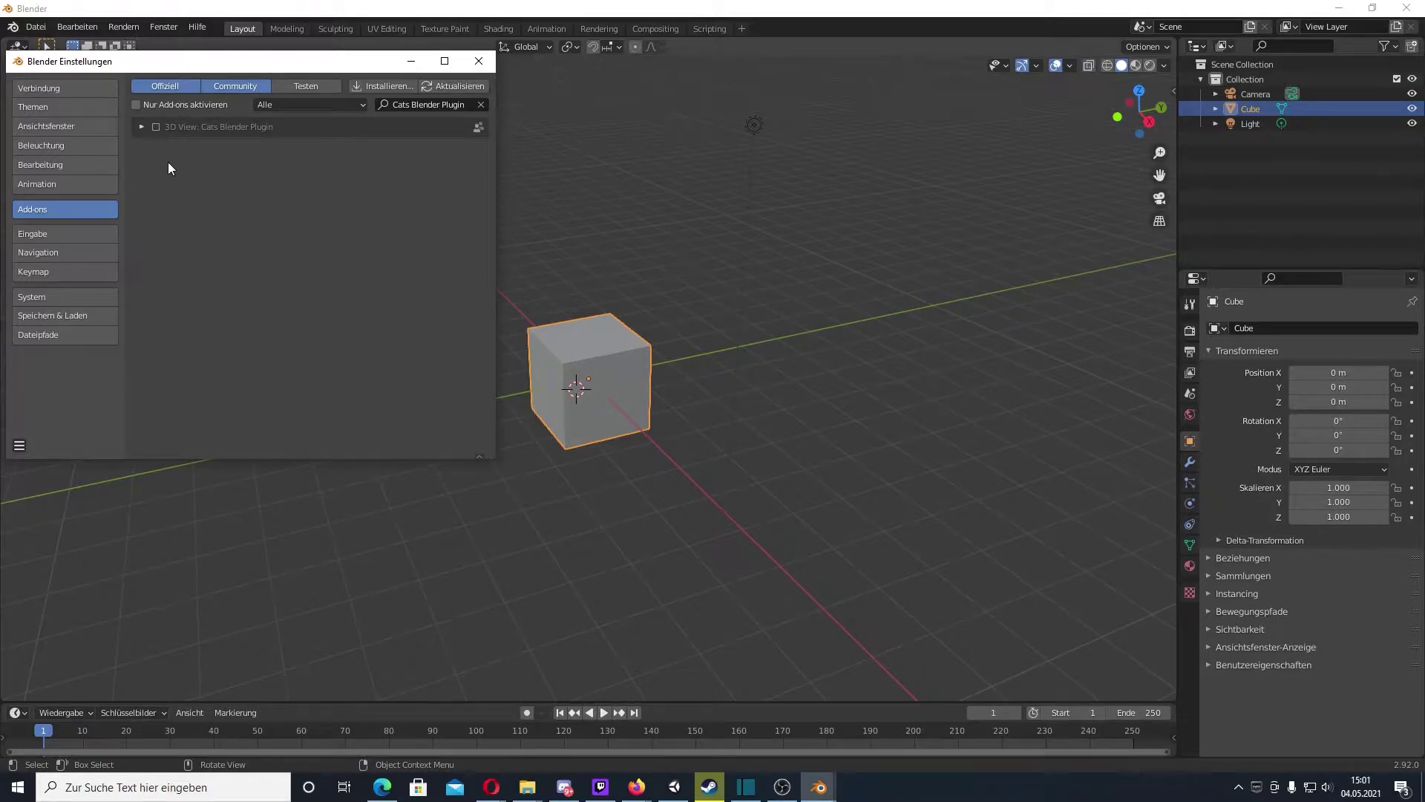
left_click(156, 127)
Step: Close Preferences, show the CATS tab in the N sidebar, then bring up the browser's DeviantArt tab
left_click(479, 61)
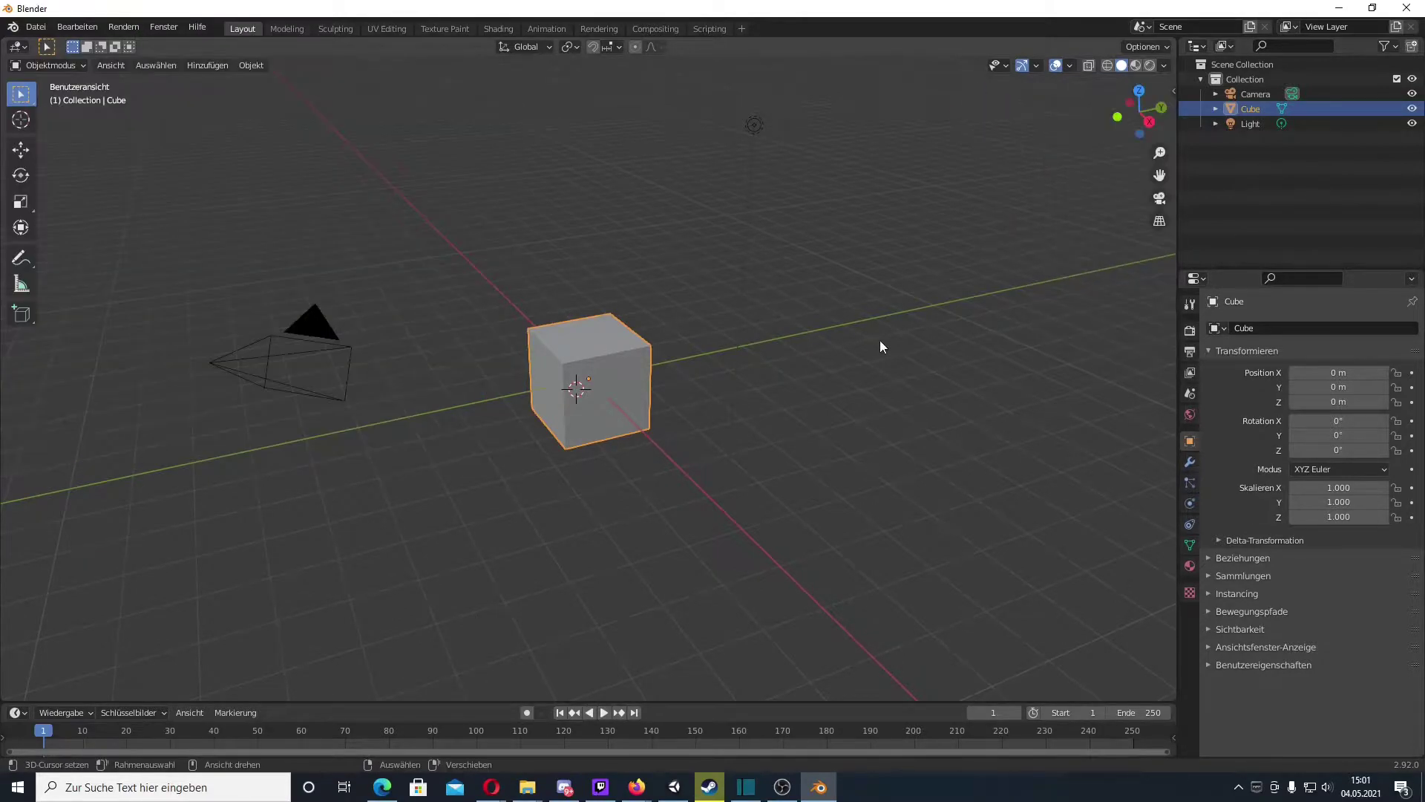
key("n")
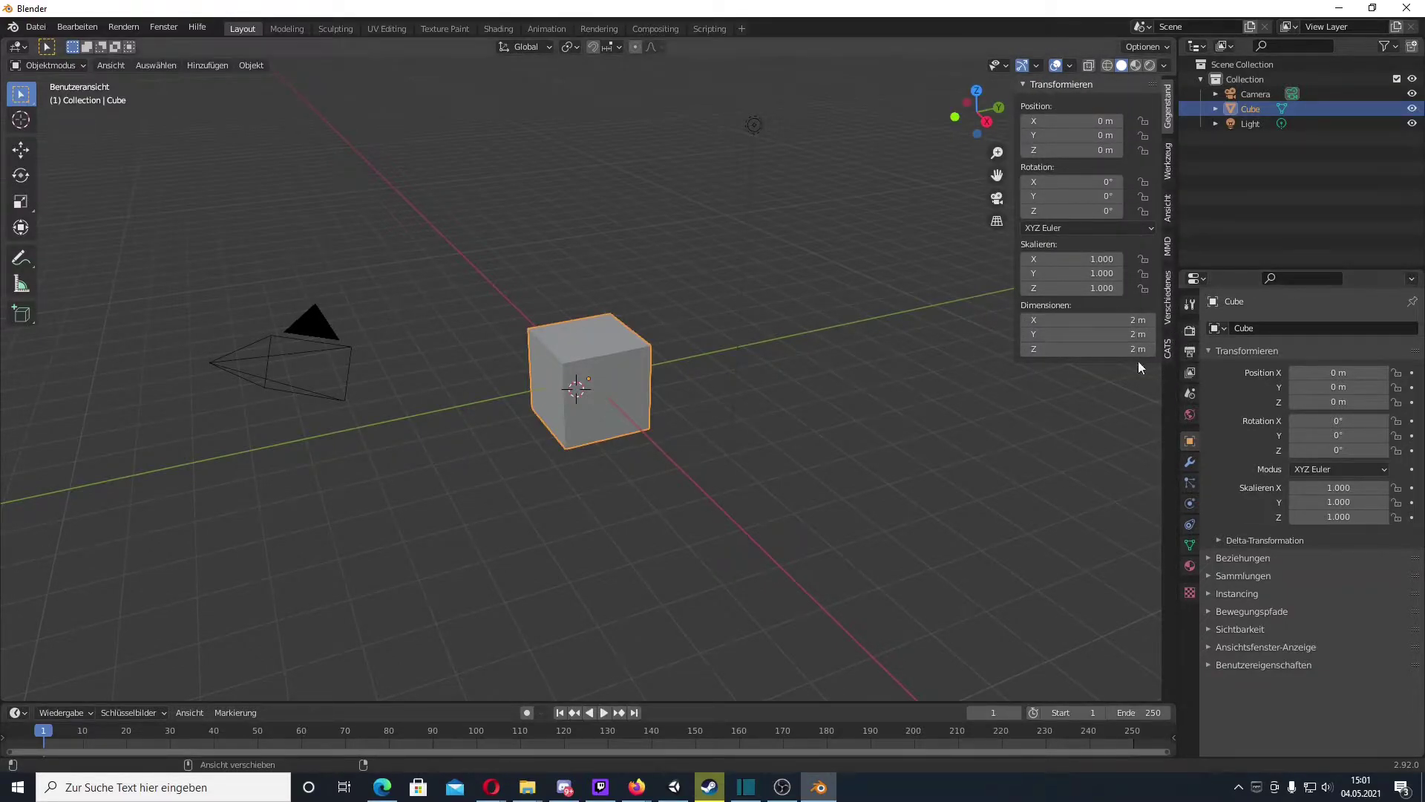
left_click(1168, 351)
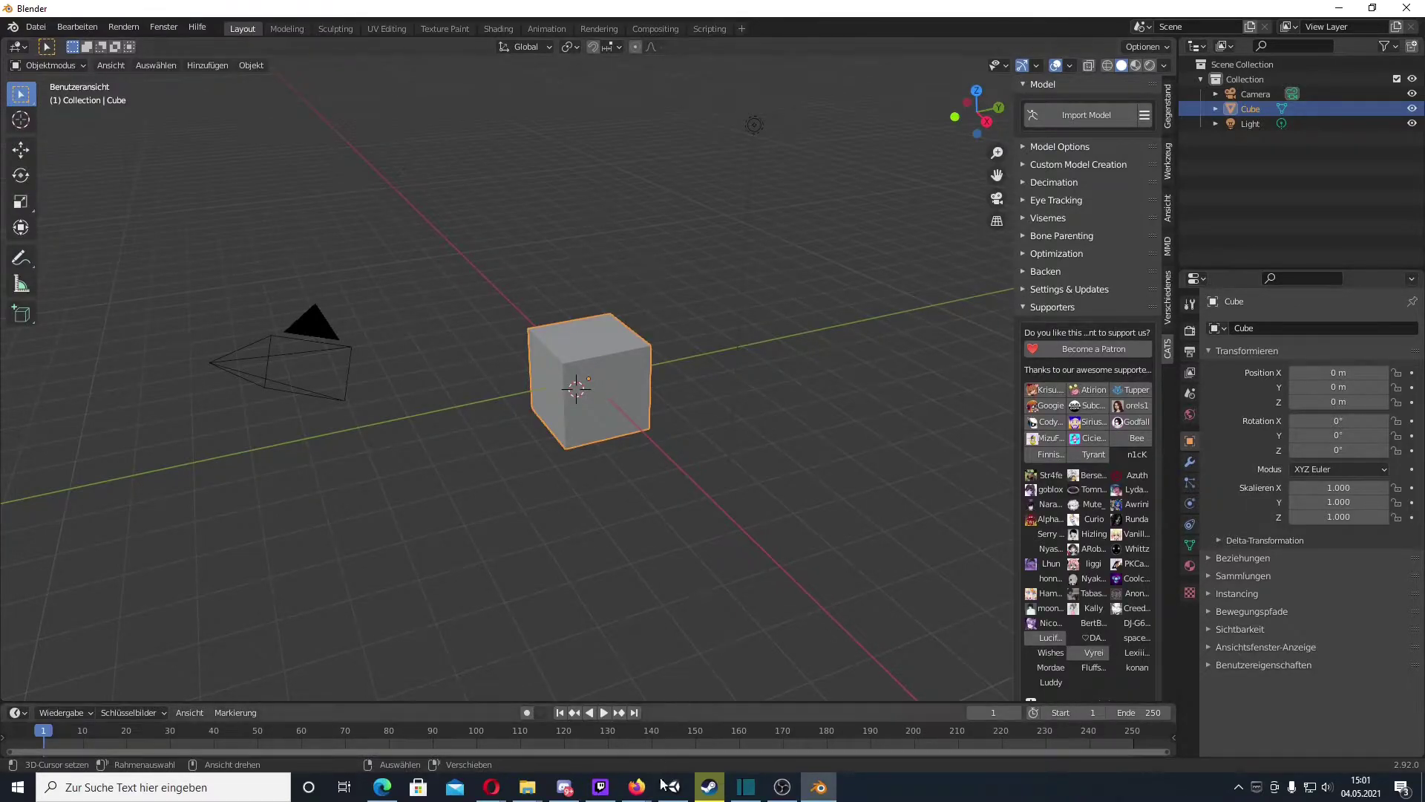
left_click(694, 731)
left_click(565, 9)
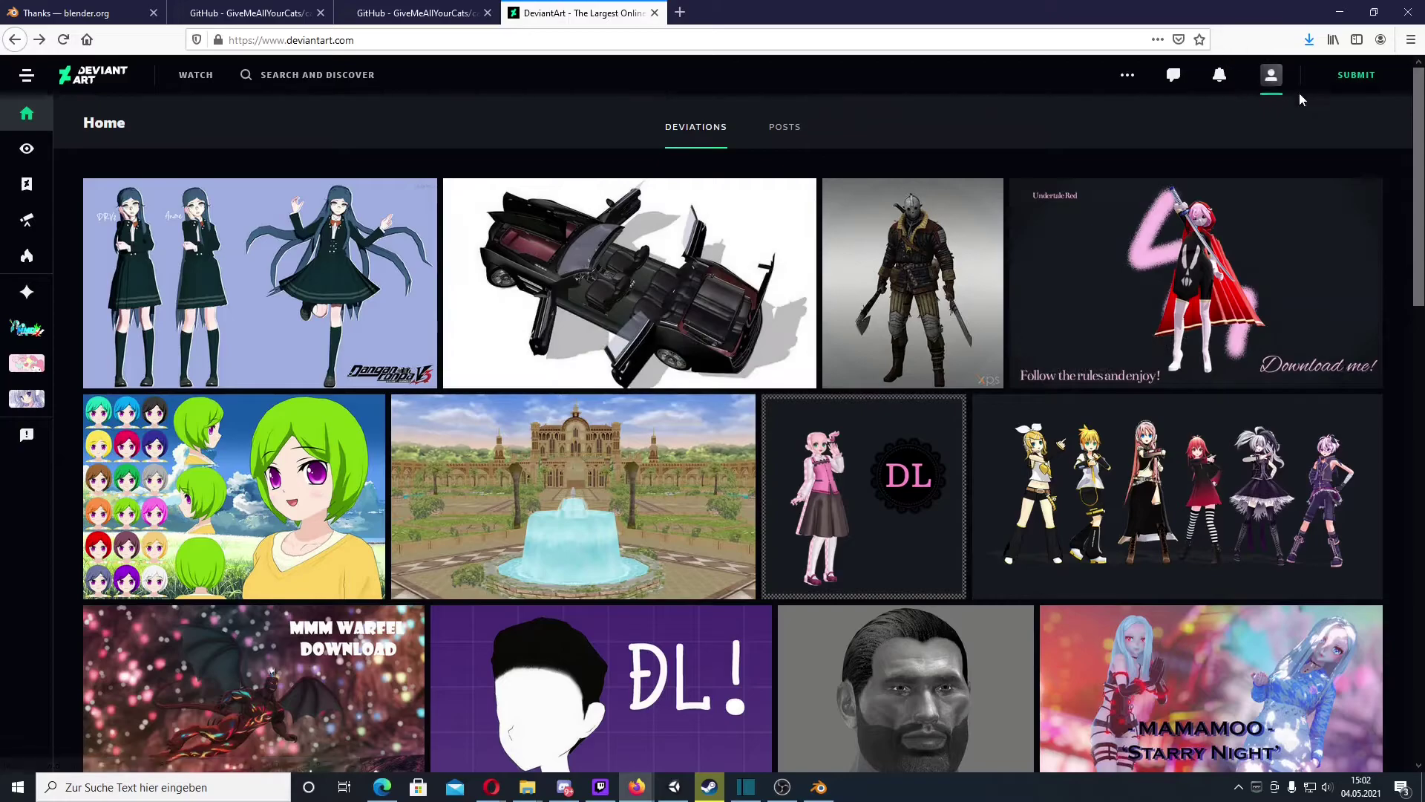
Step: Search DeviantArt for 'mmd dl' and browse the Deviations results
left_click(304, 78)
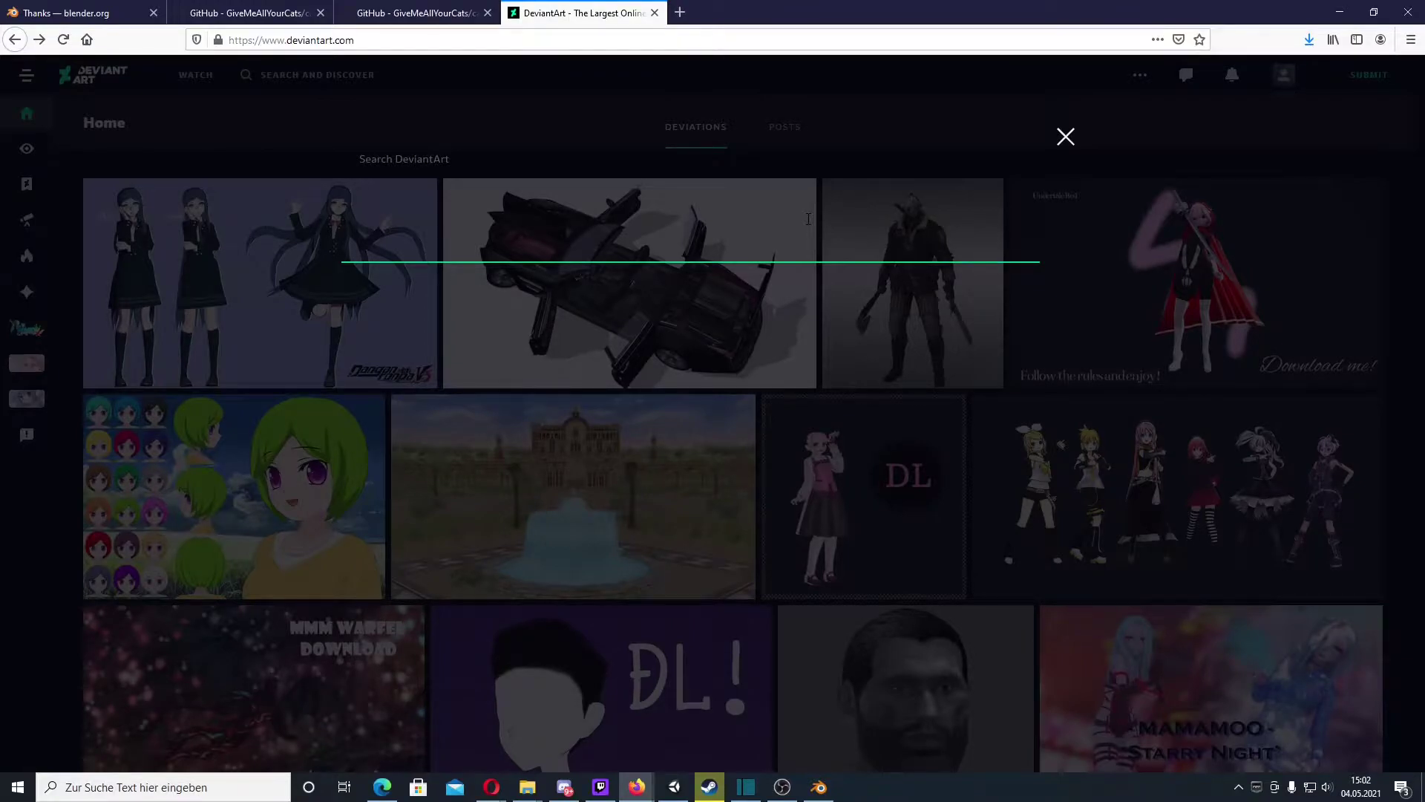
type("mm")
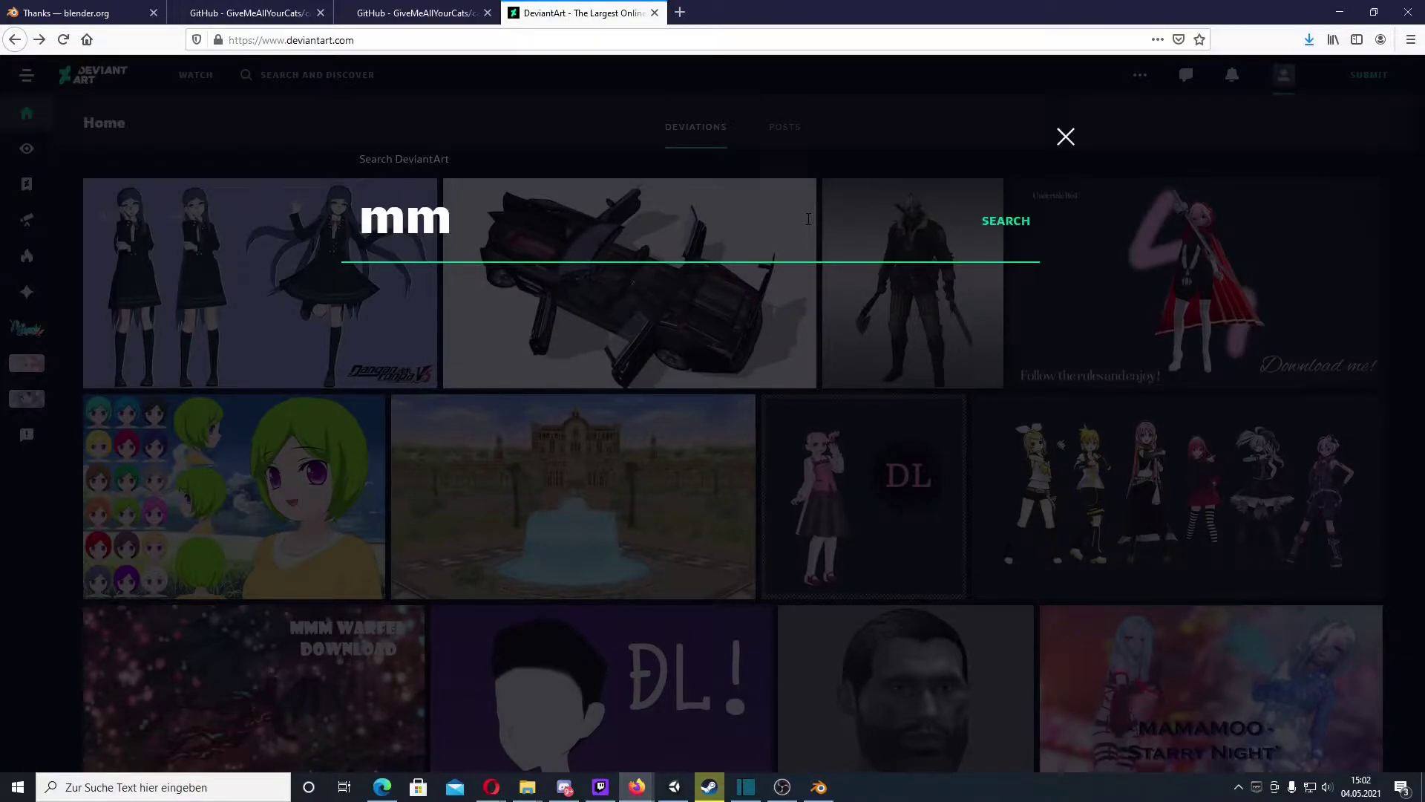
type("d")
type(" dl")
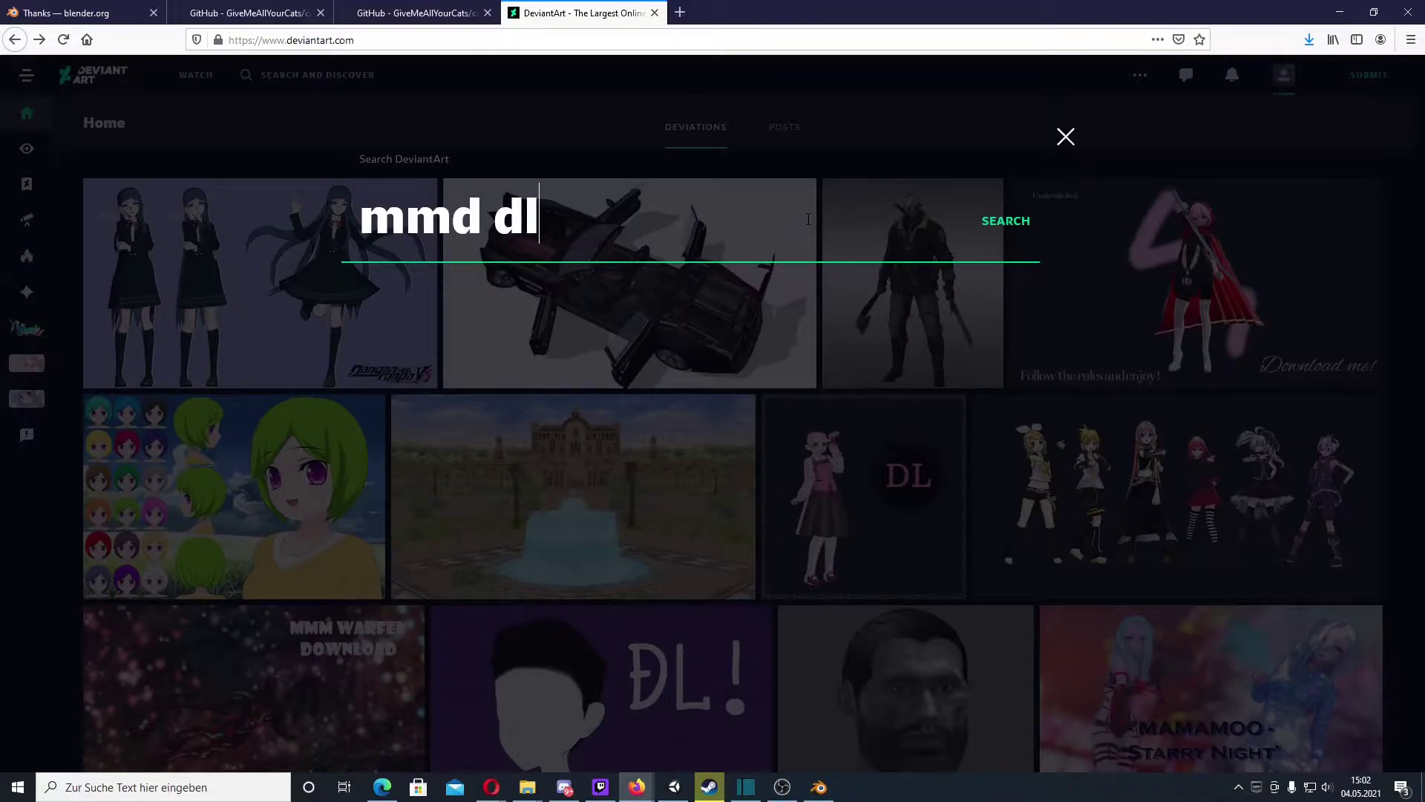
key("Return")
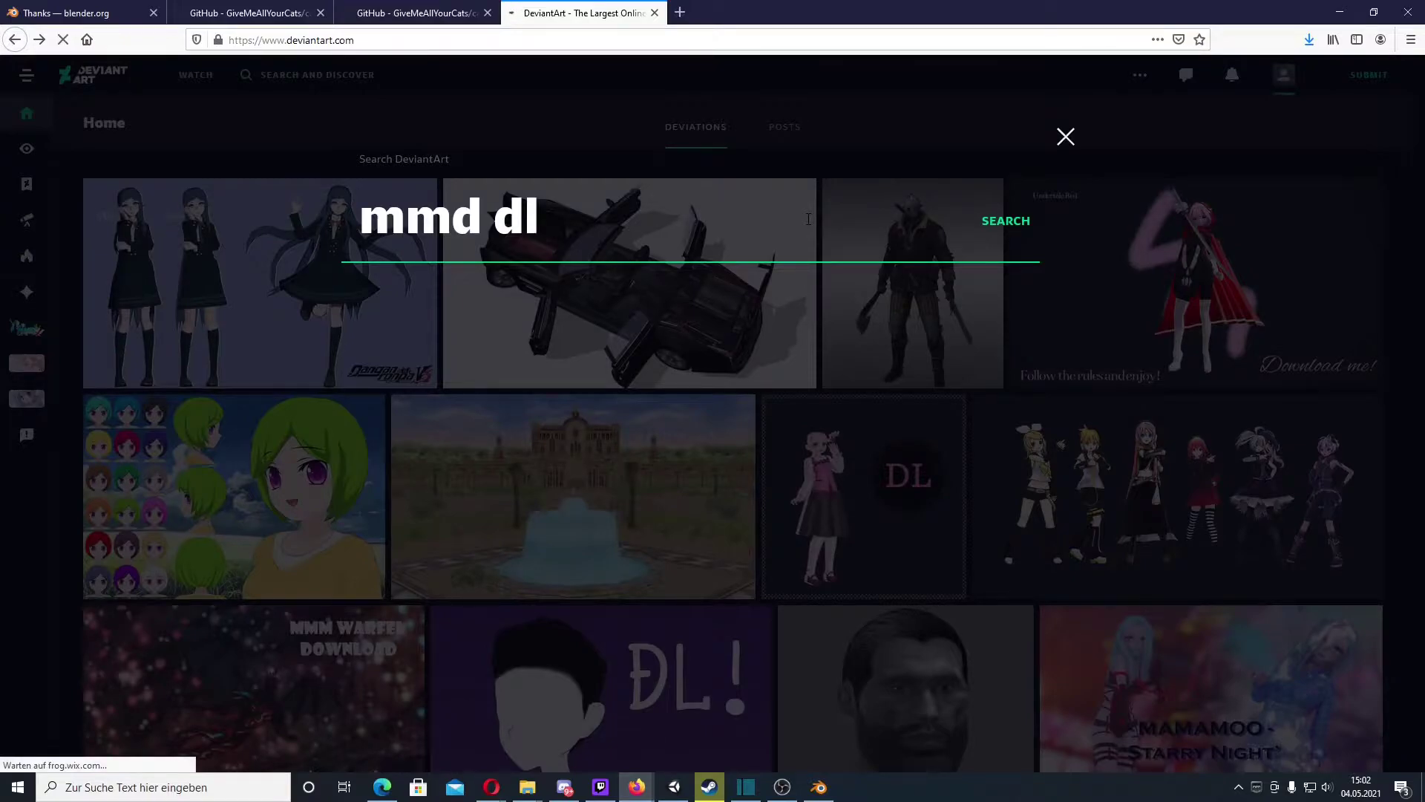
scroll(565, 446, "down", 5)
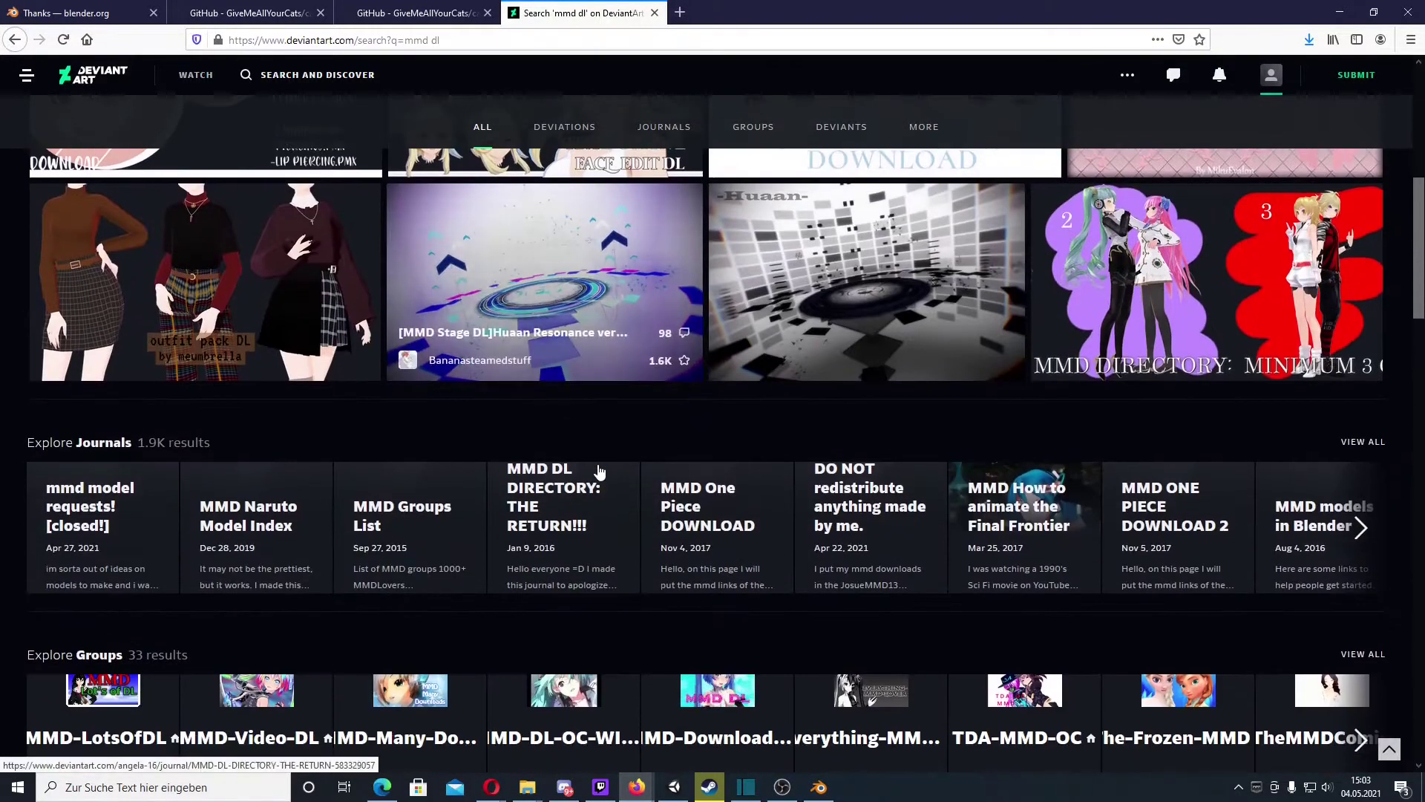
scroll(600, 471, "up", 5)
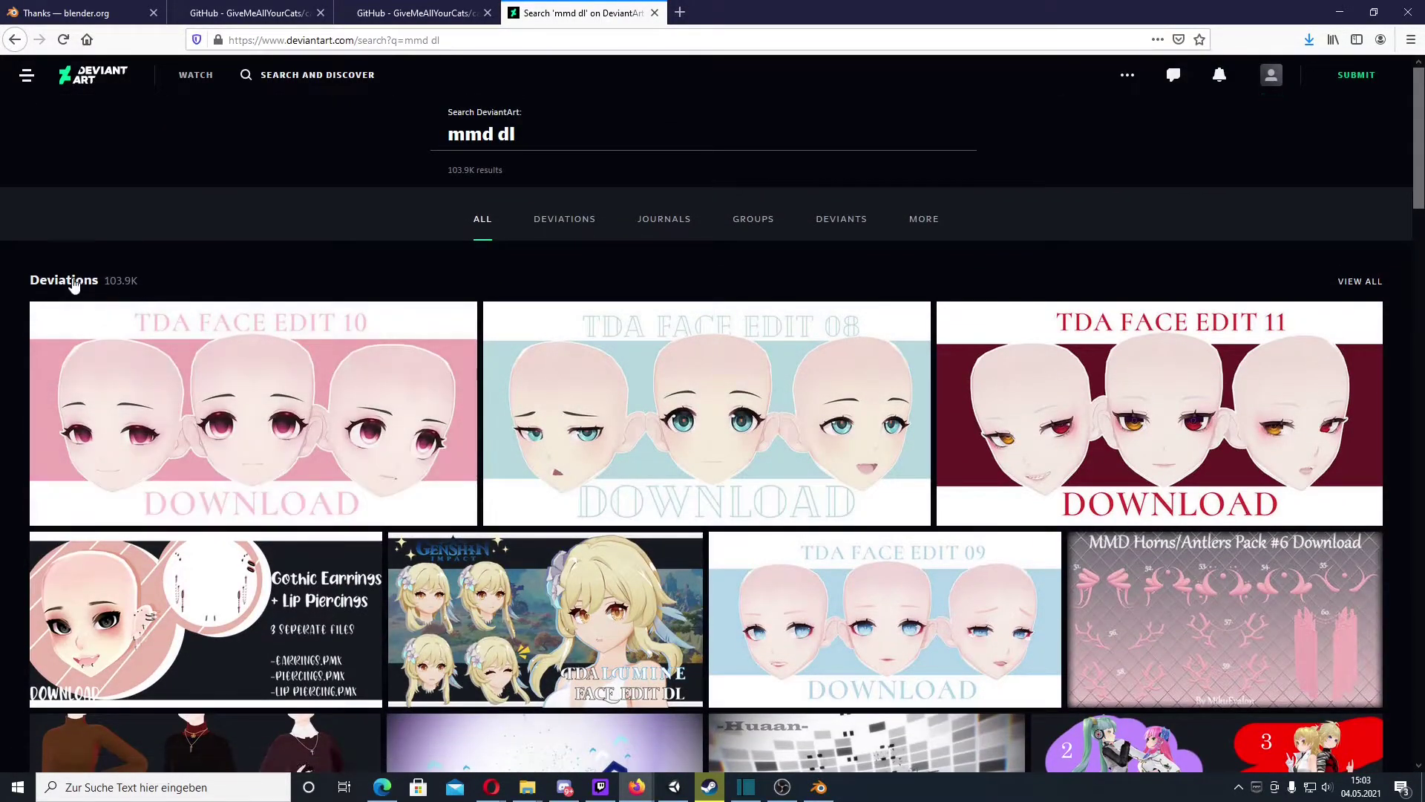
left_click(65, 283)
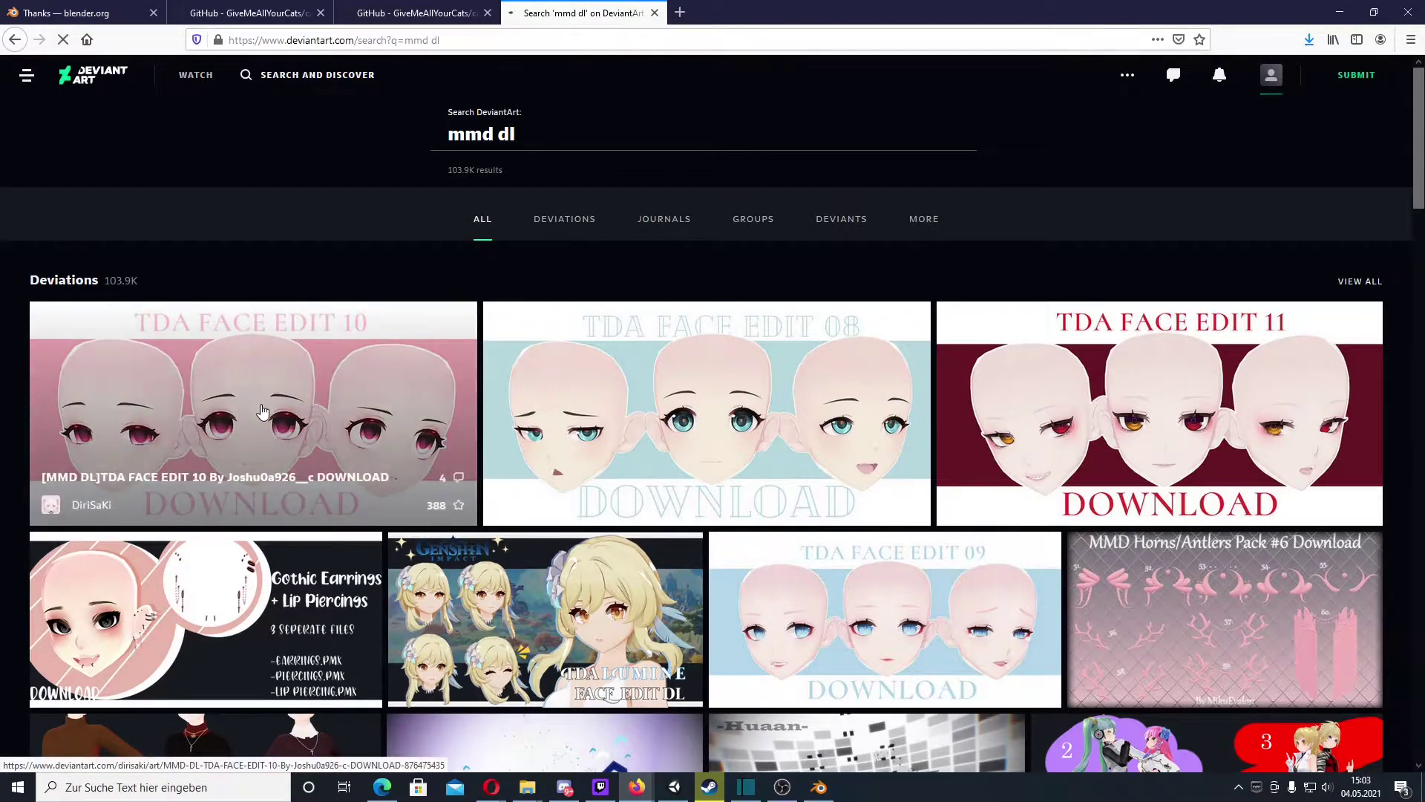
scroll(334, 401, "down", 3)
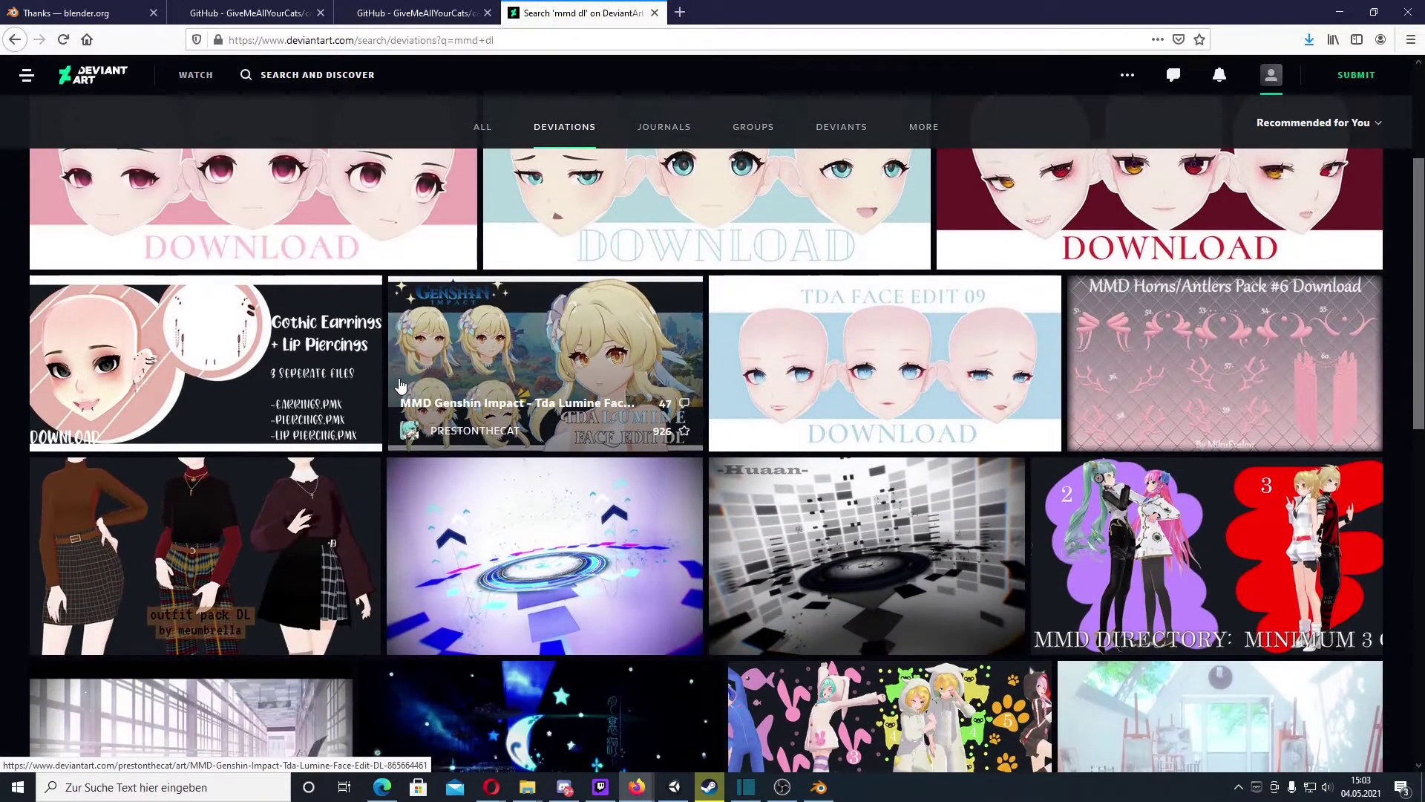
scroll(400, 386, "down", 5)
scroll(401, 386, "down", 4)
scroll(400, 386, "down", 5)
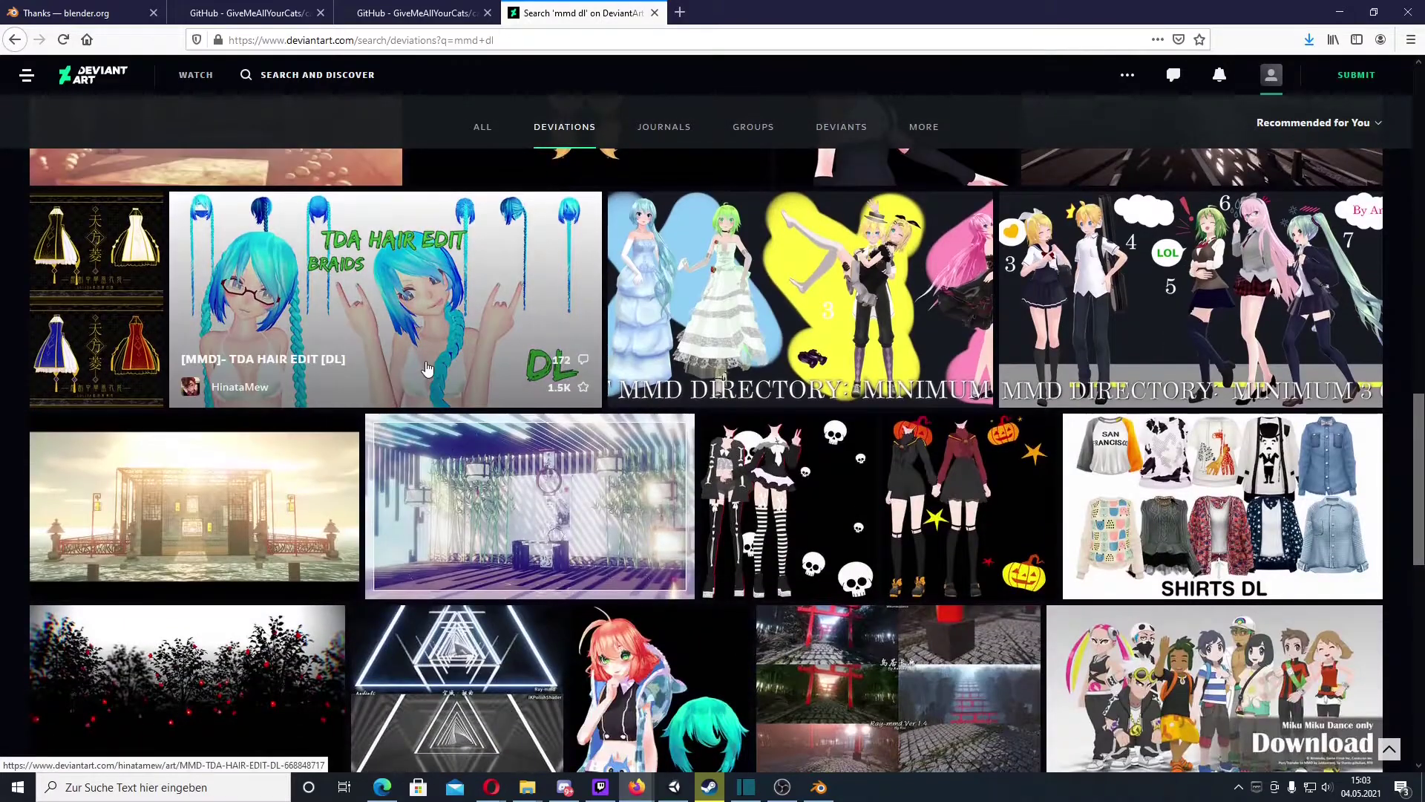
scroll(427, 367, "down", 5)
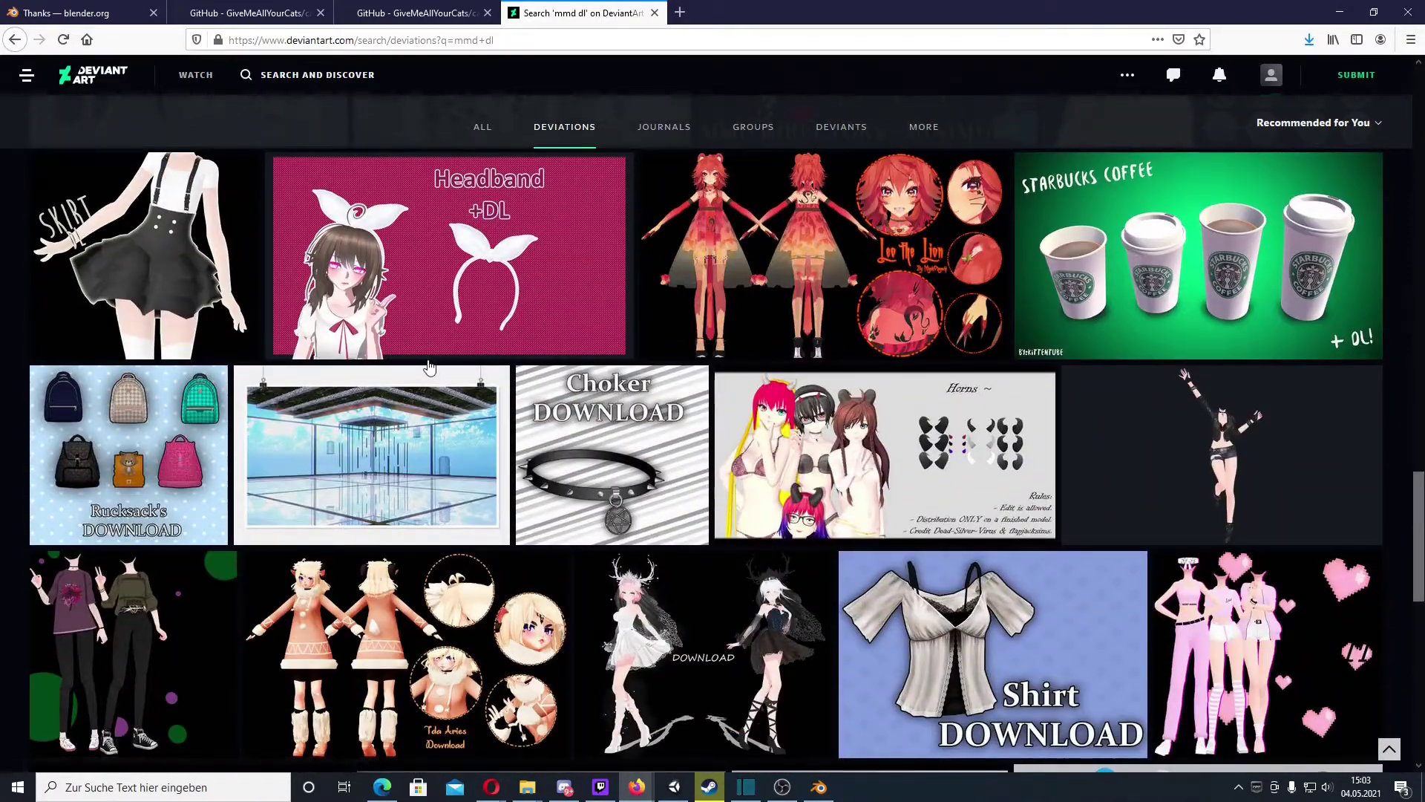
scroll(427, 368, "down", 3)
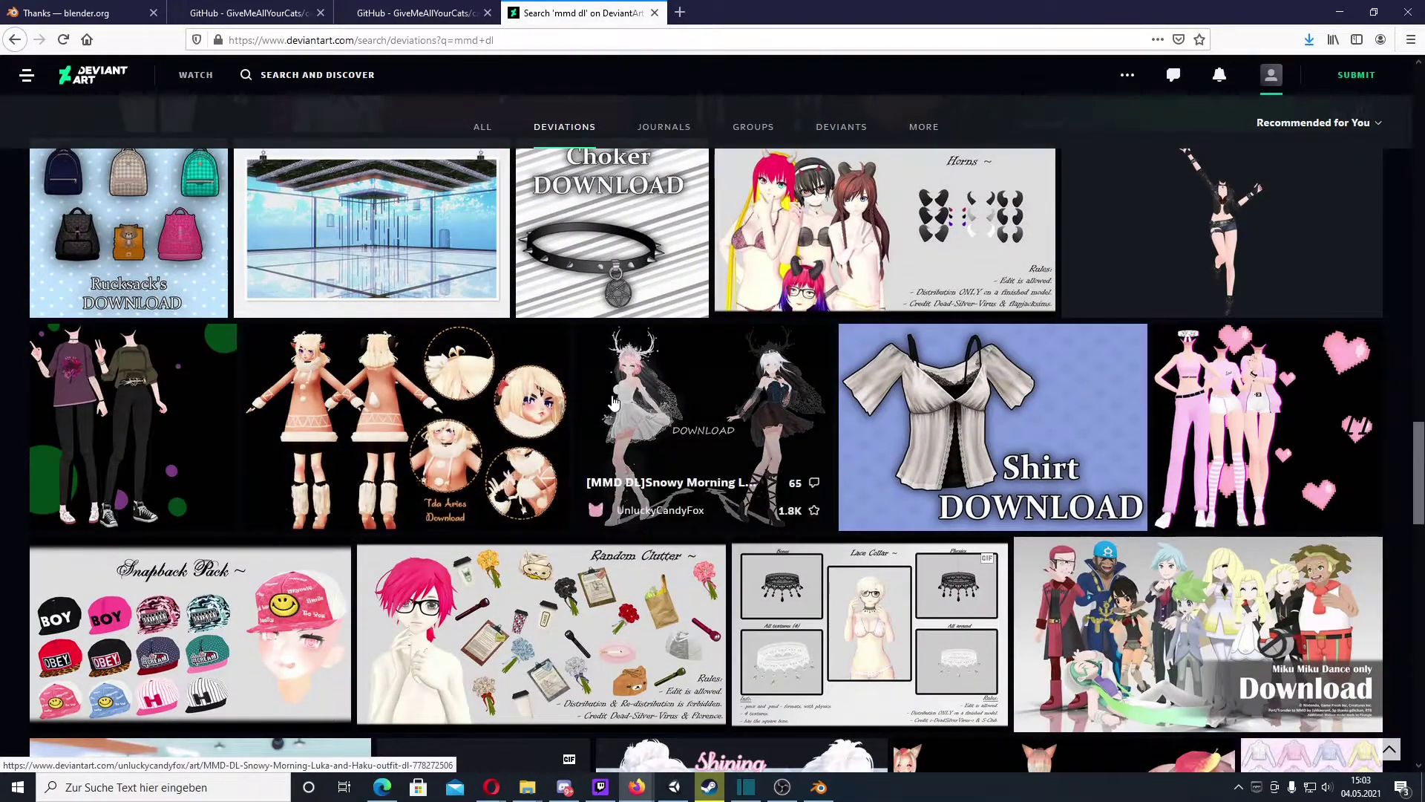
Step: Read the Tda Aries the Ram page description, then go back to the results
left_click(402, 415)
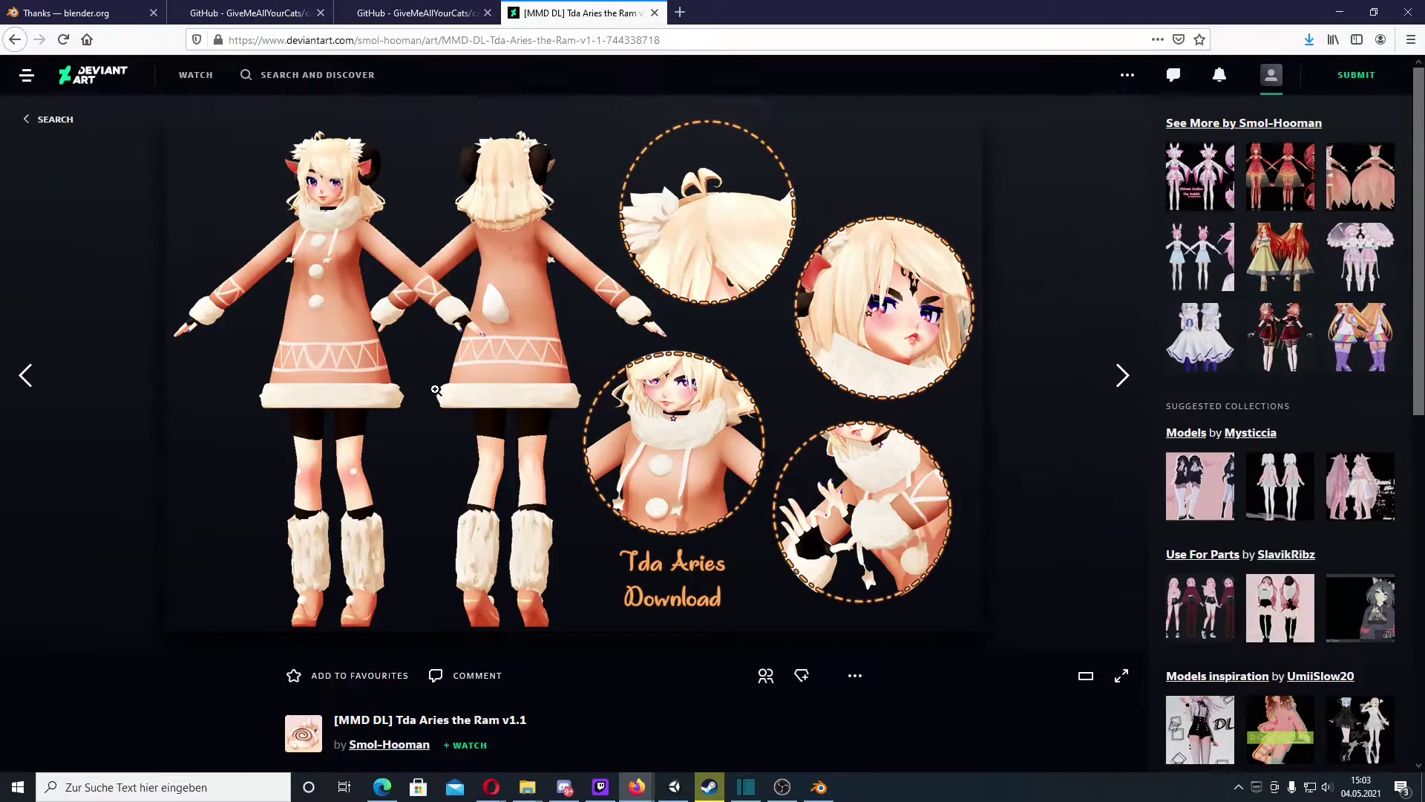
scroll(436, 390, "down", 2)
scroll(436, 390, "down", 3)
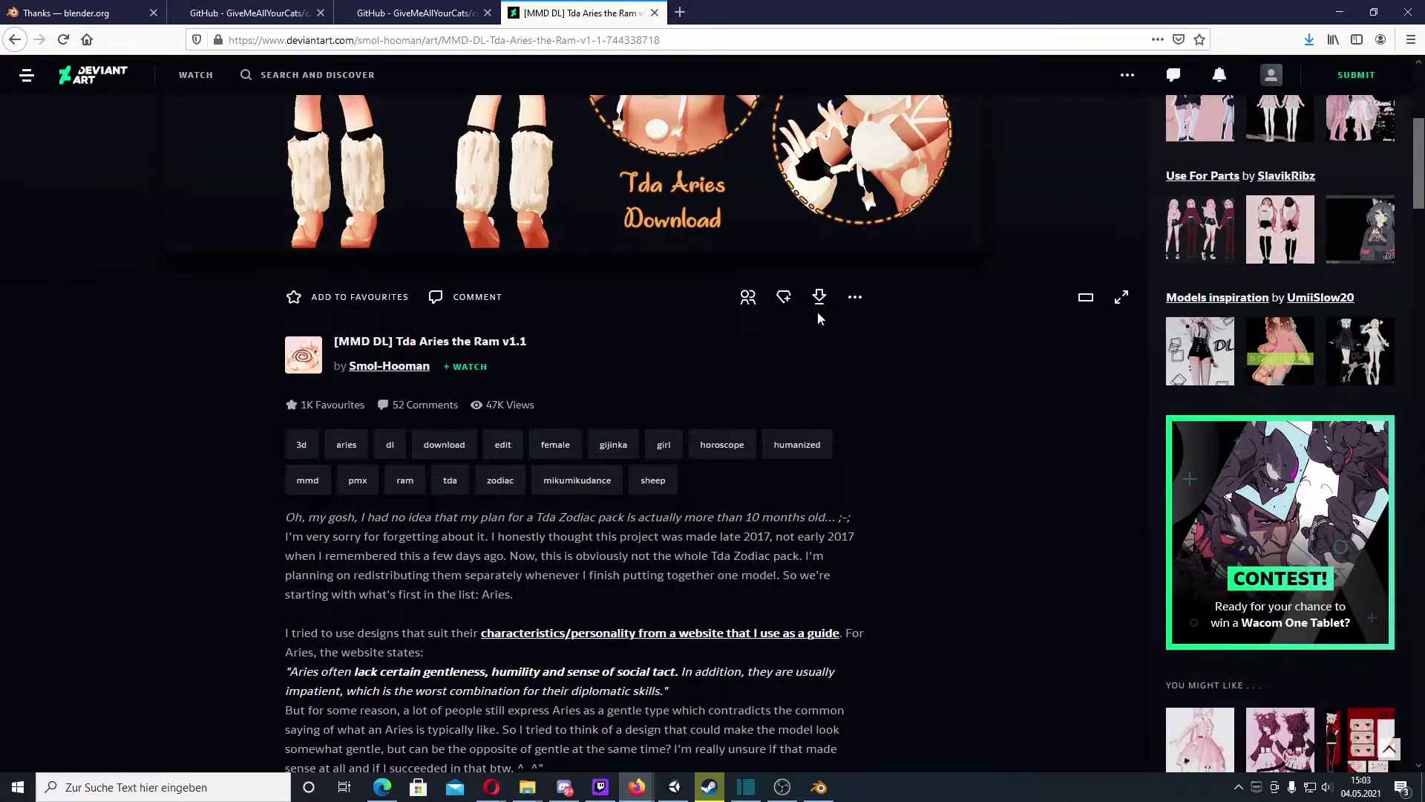
scroll(820, 297, "down", 2)
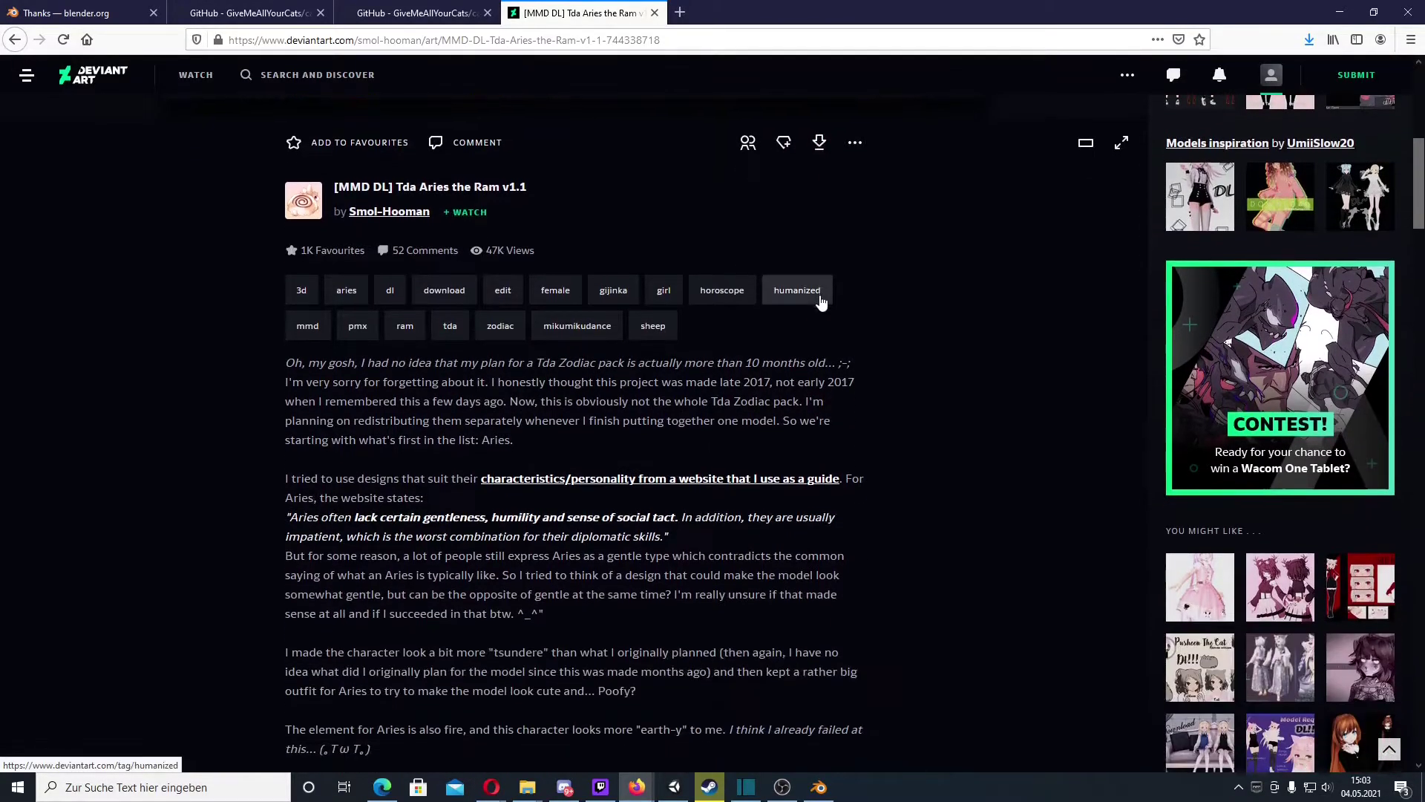
scroll(849, 301, "down", 2)
scroll(852, 306, "down", 4)
scroll(852, 306, "down", 3)
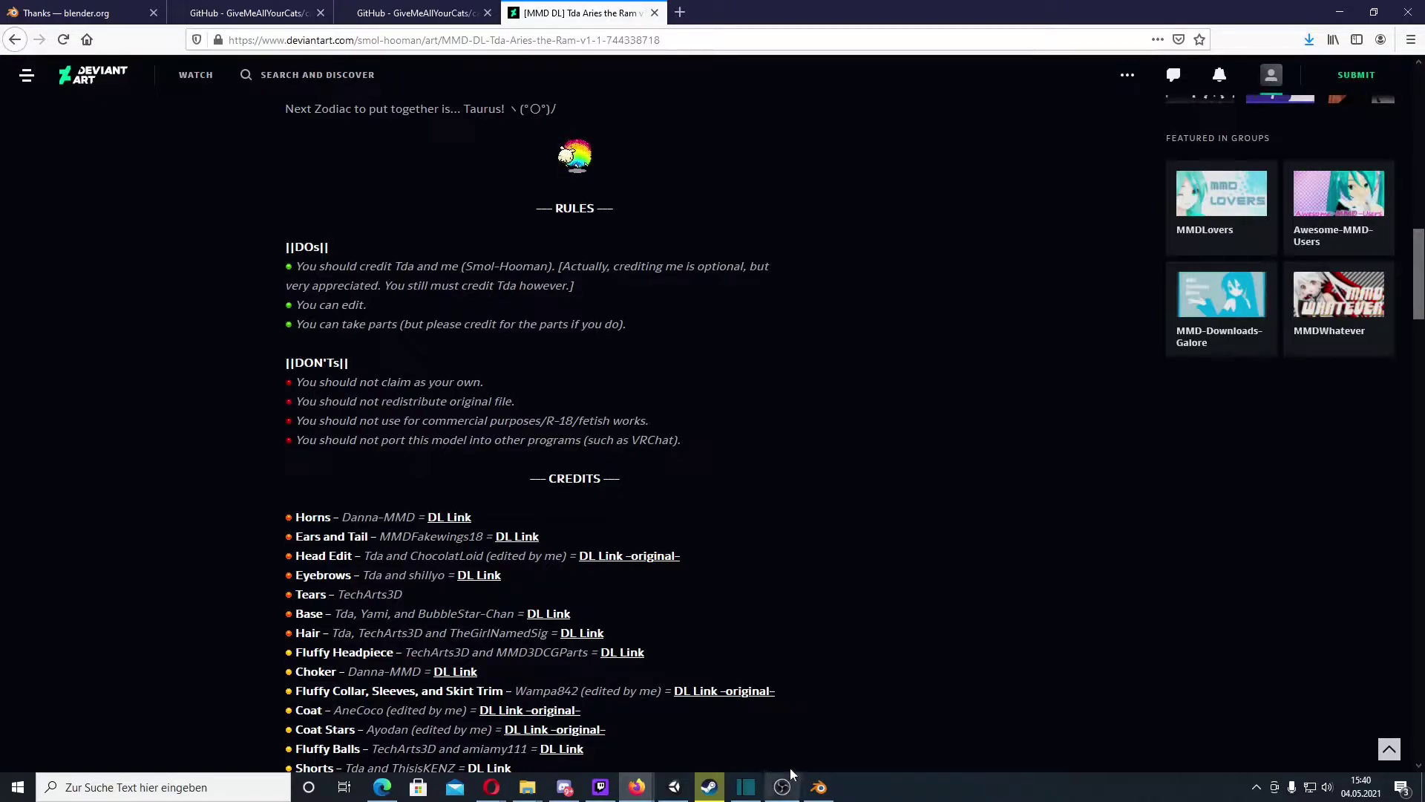
scroll(799, 649, "up", 2)
scroll(798, 649, "up", 10)
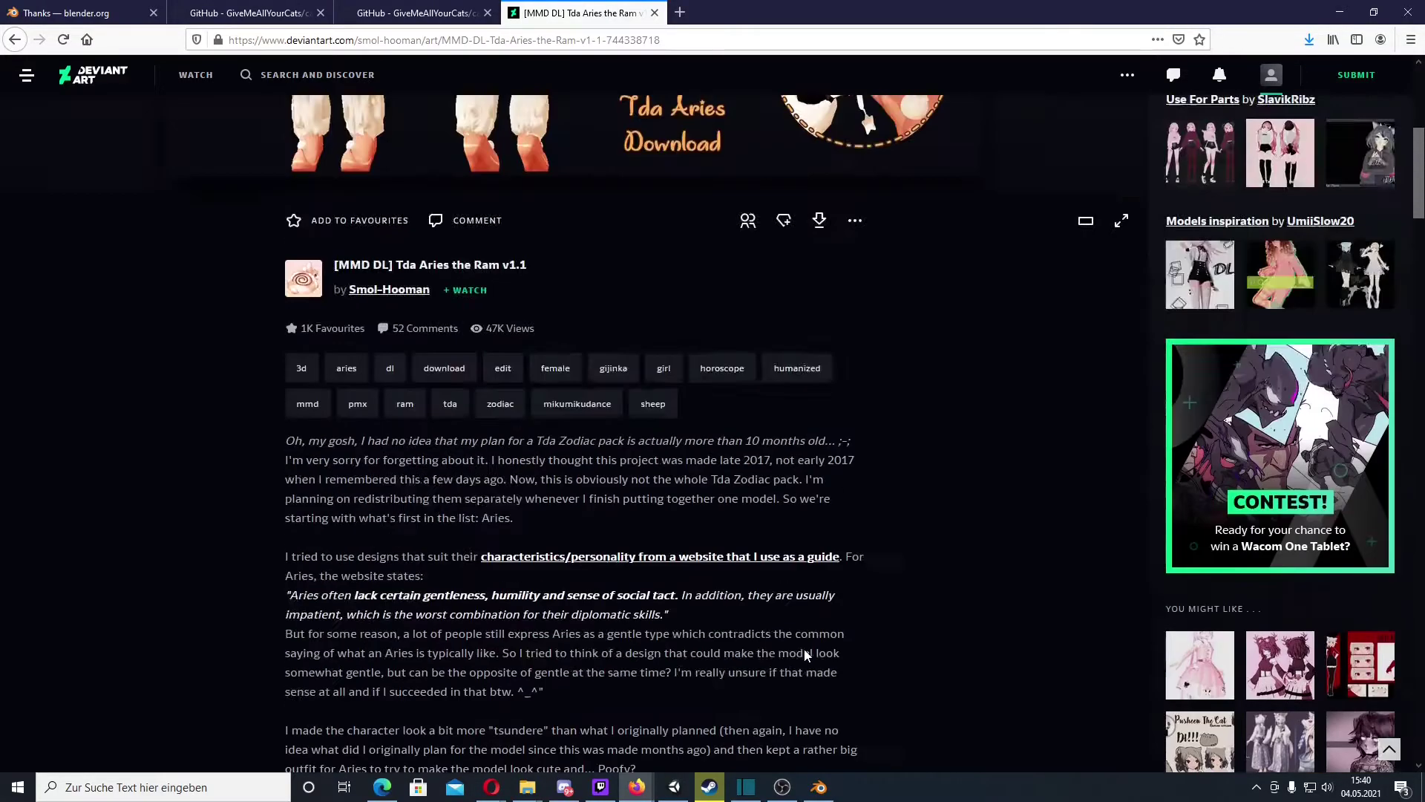
scroll(805, 650, "up", 5)
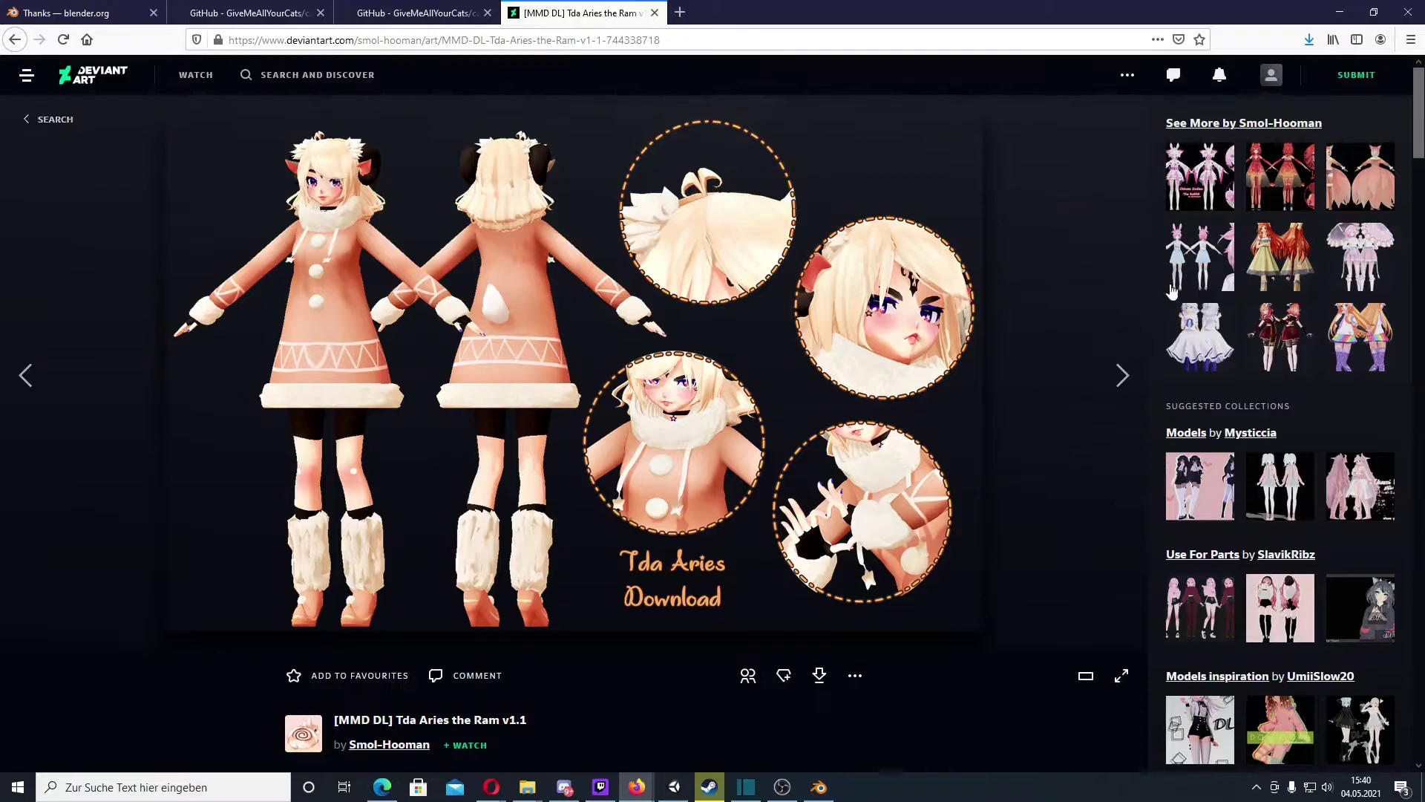
key("alt+Left")
mouse_move(1419, 494)
left_mouse_down()
mouse_move(1422, 252)
mouse_move(1222, 98)
left_mouse_up()
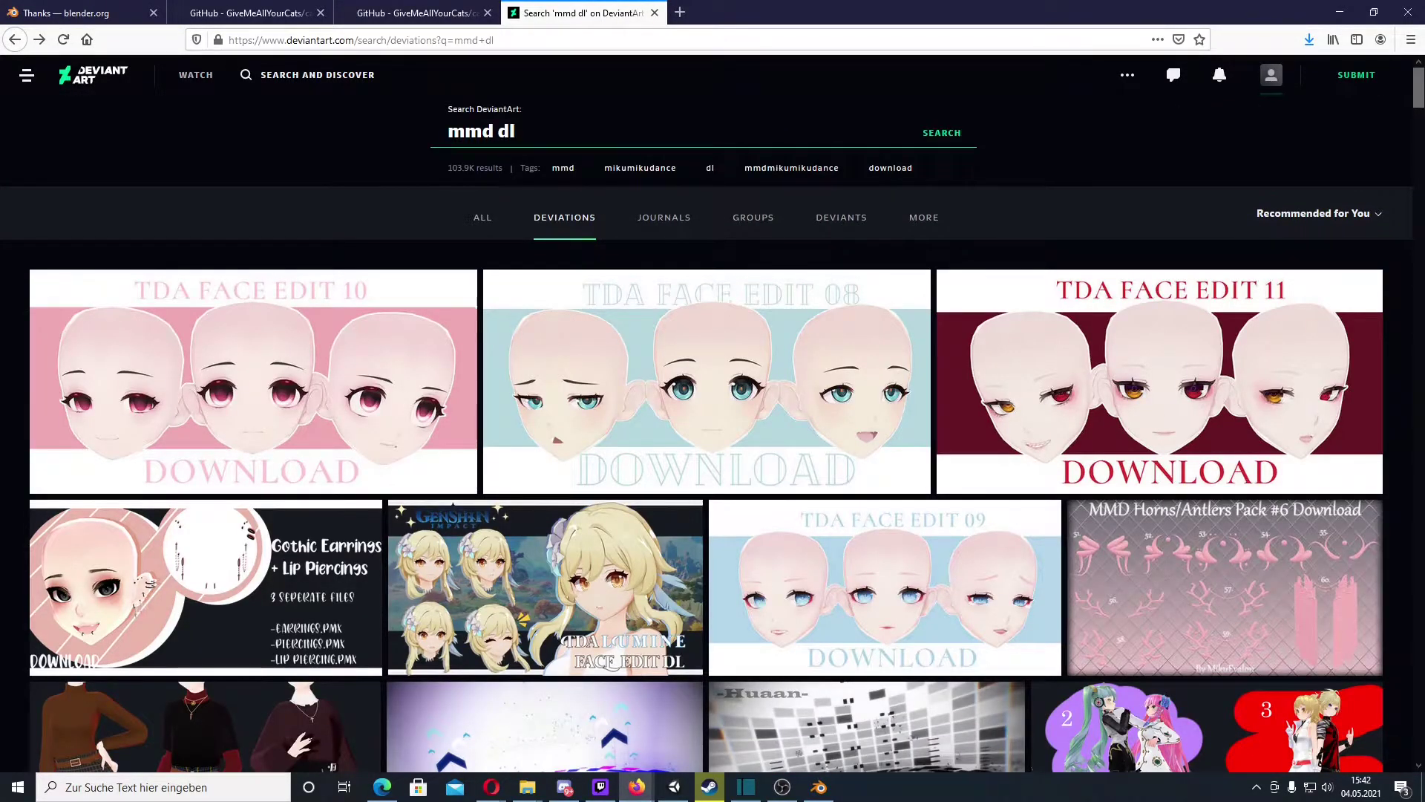
Step: Refine the search to 'mmd dl male' and scroll through the results
left_click(557, 131)
type("male")
key("Return")
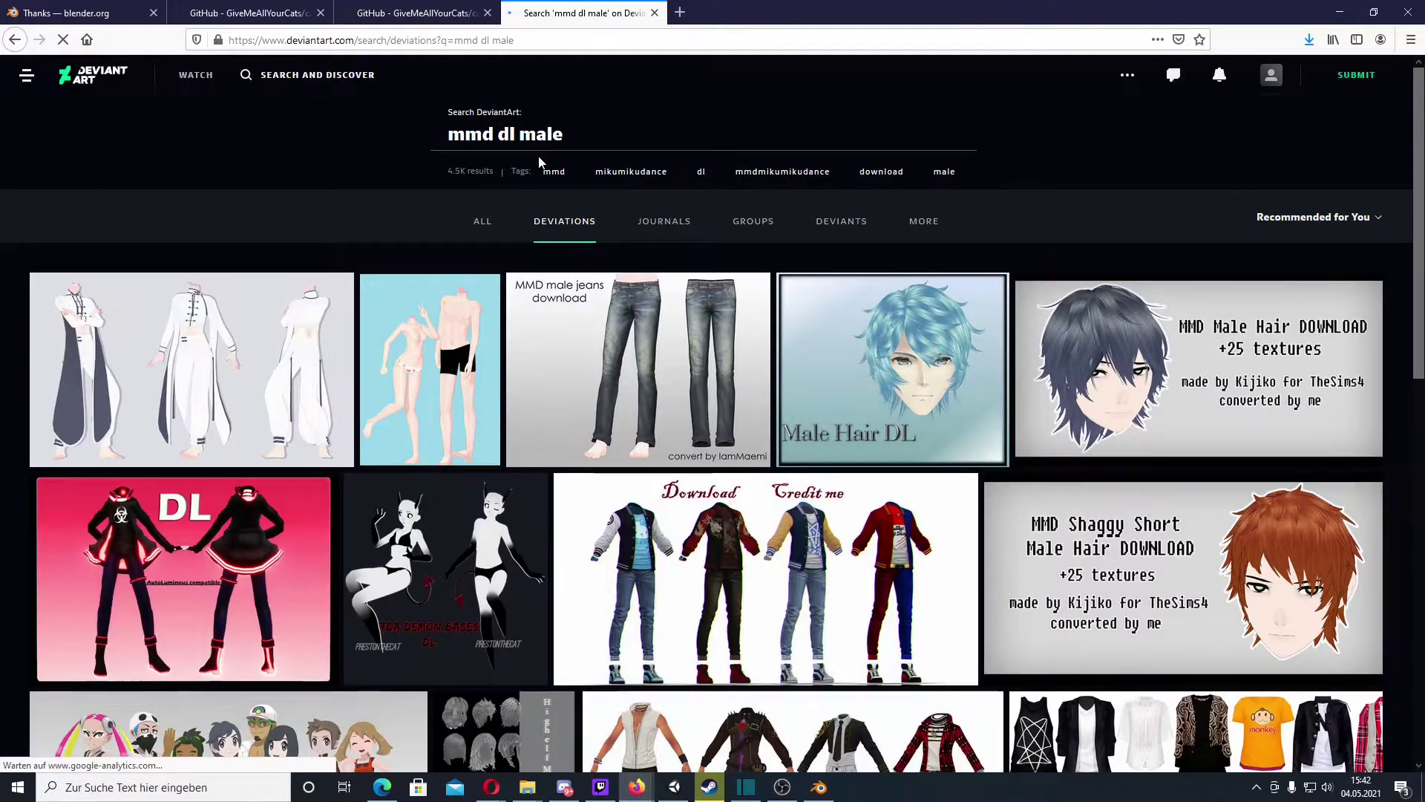
scroll(599, 204, "down", 3)
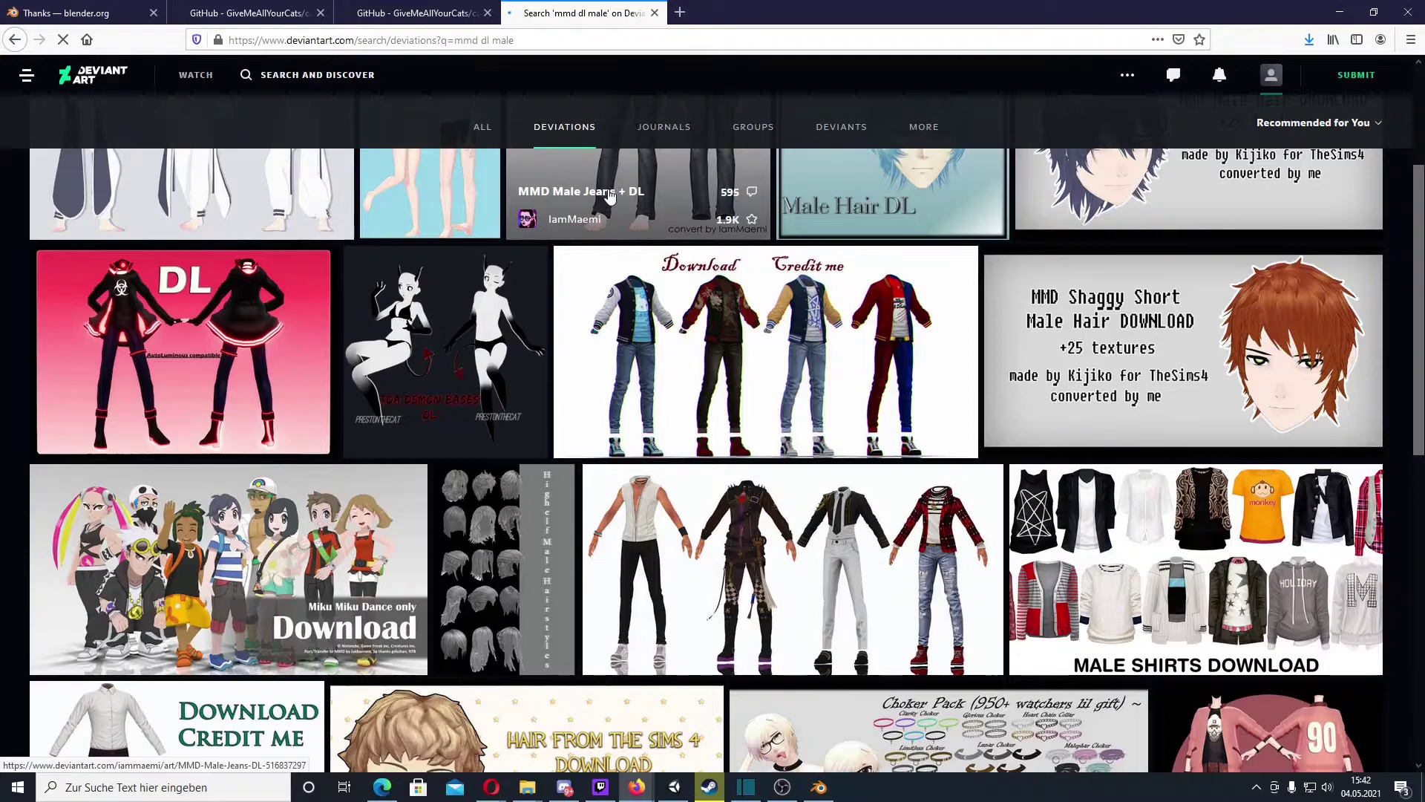
scroll(599, 205, "down", 2)
scroll(599, 204, "down", 6)
scroll(622, 180, "down", 3)
scroll(623, 179, "down", 2)
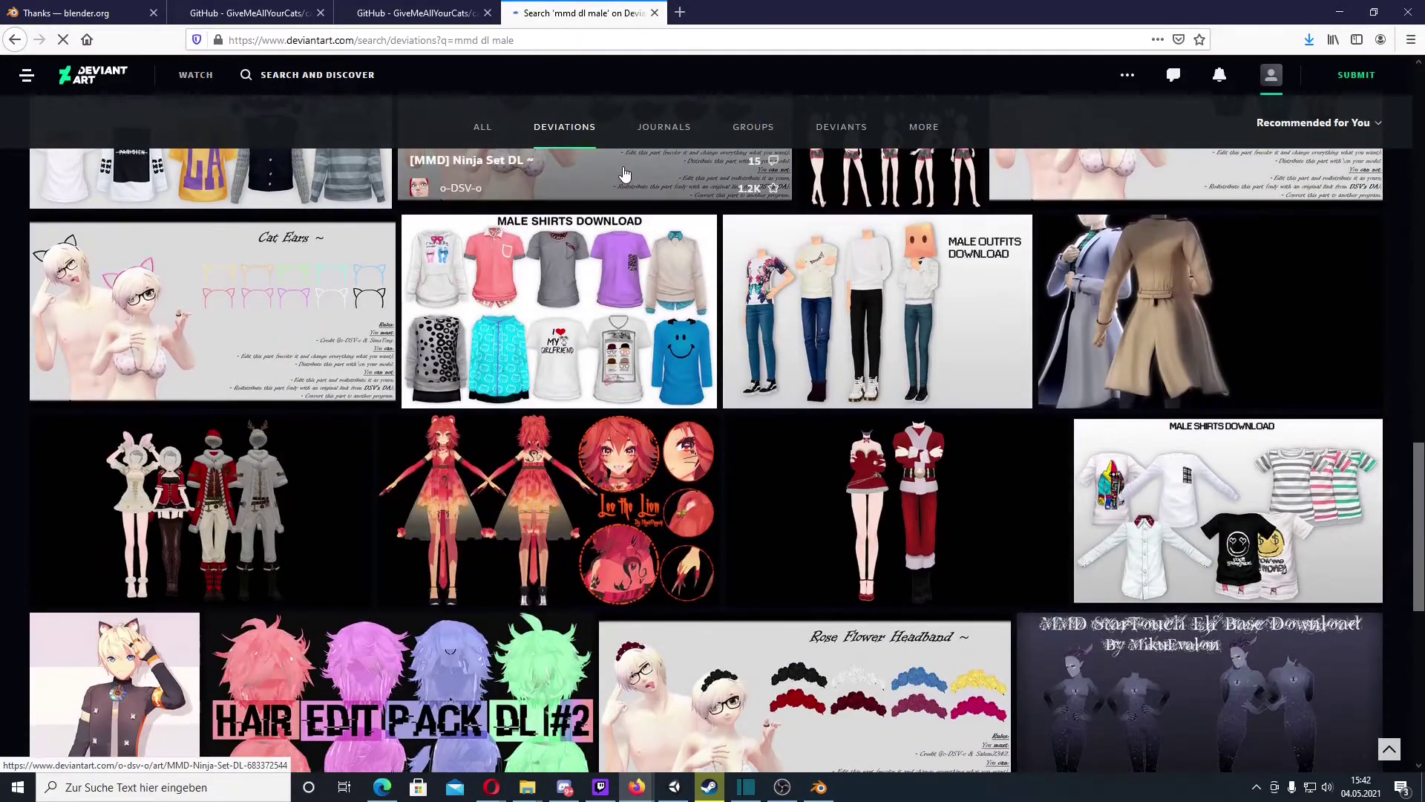
scroll(622, 180, "down", 5)
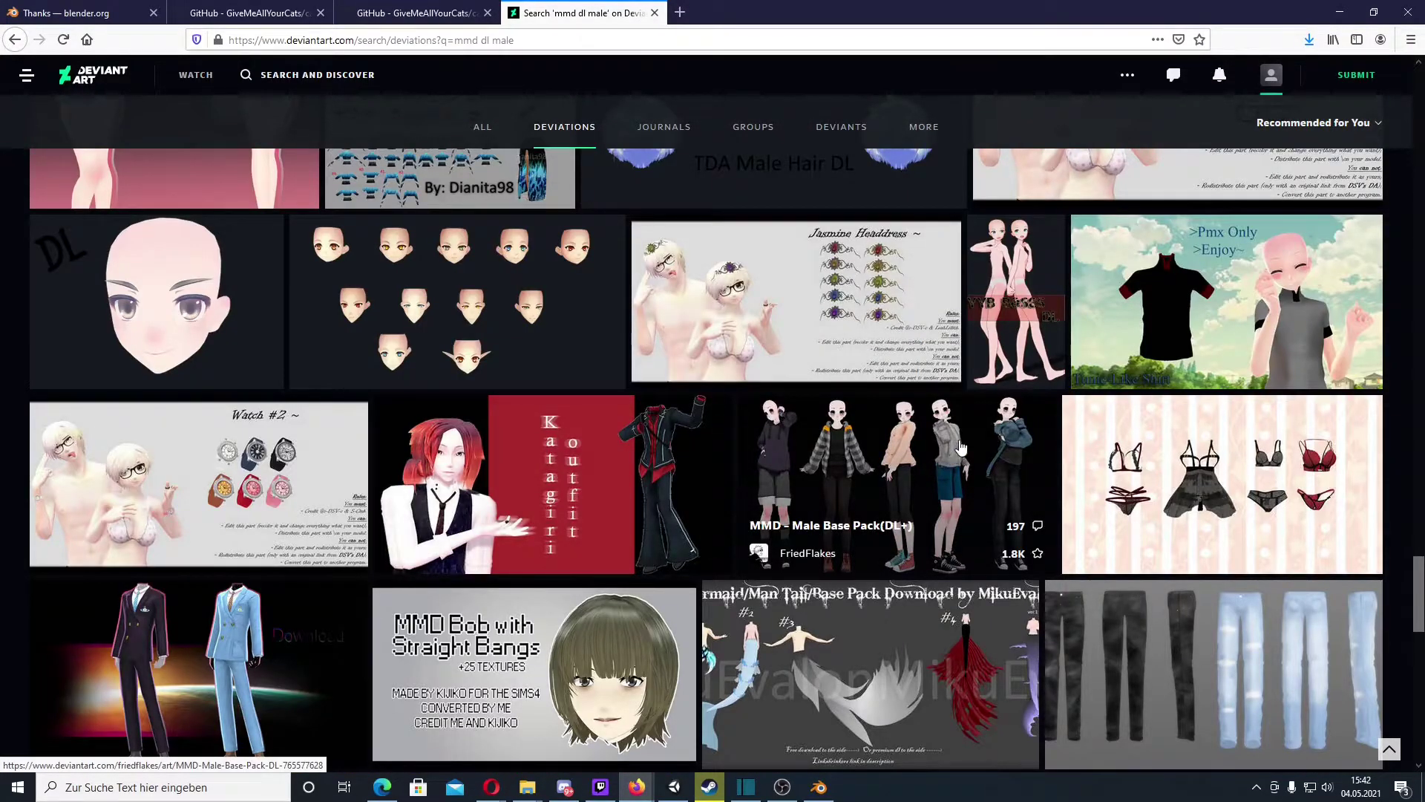
scroll(860, 454, "down", 2)
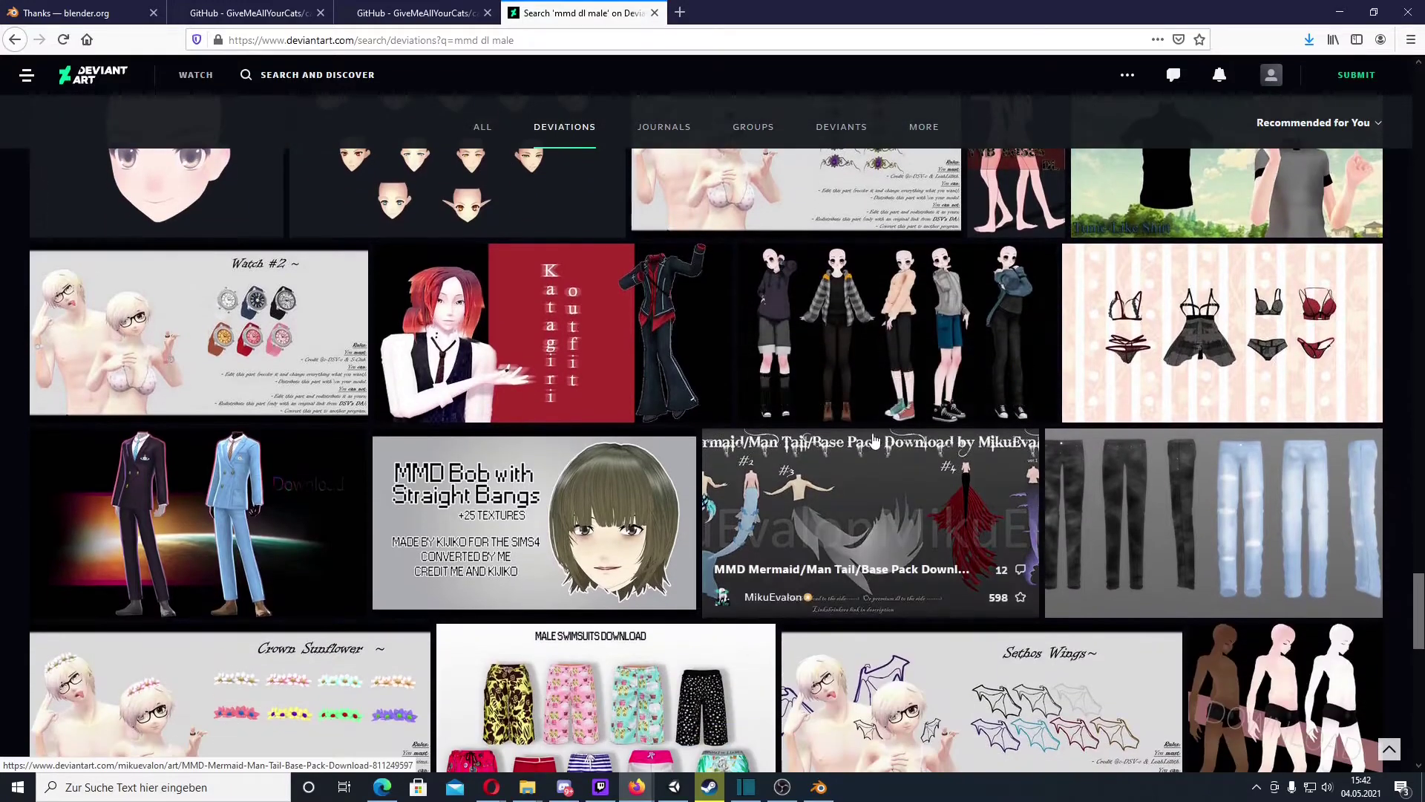
scroll(829, 383, "down", 3)
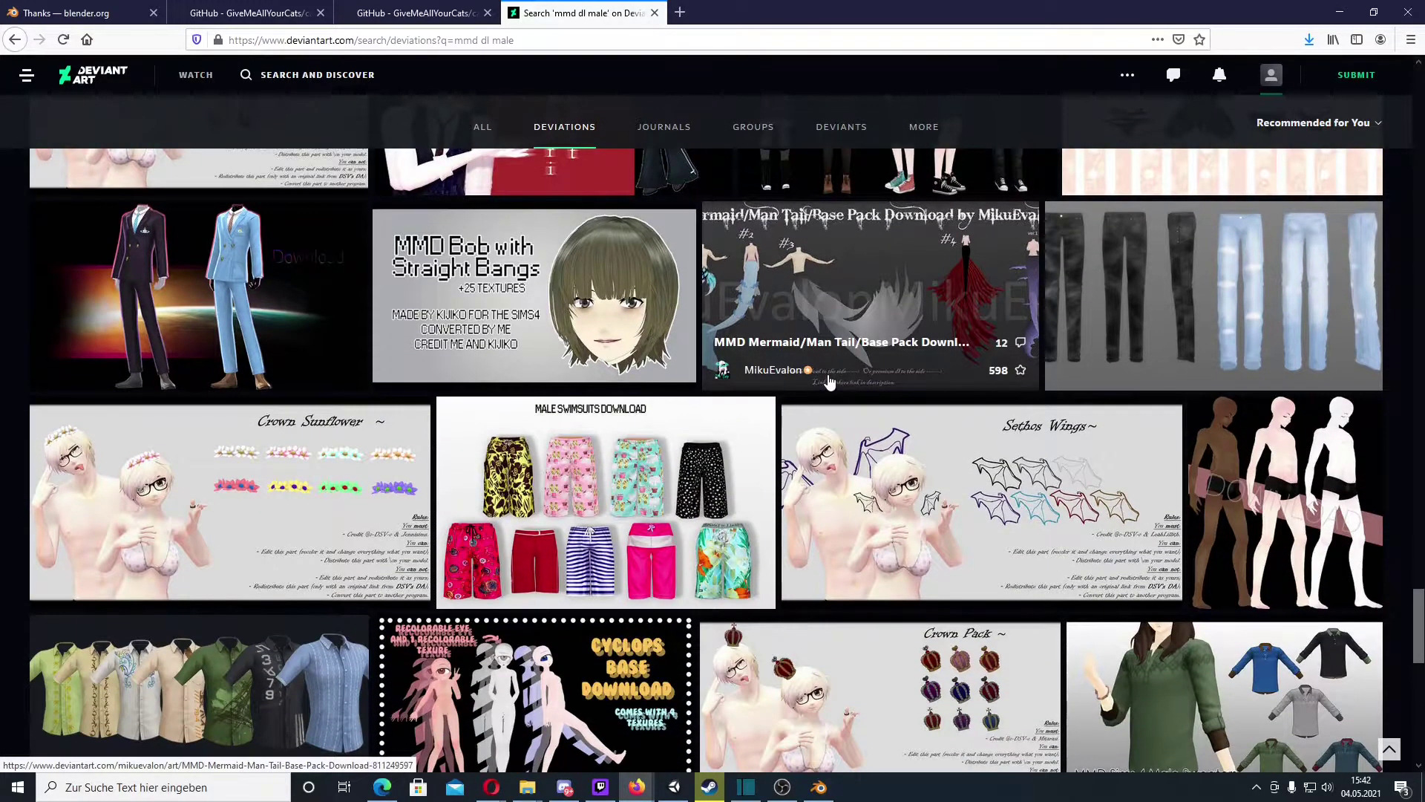
scroll(829, 382, "down", 10)
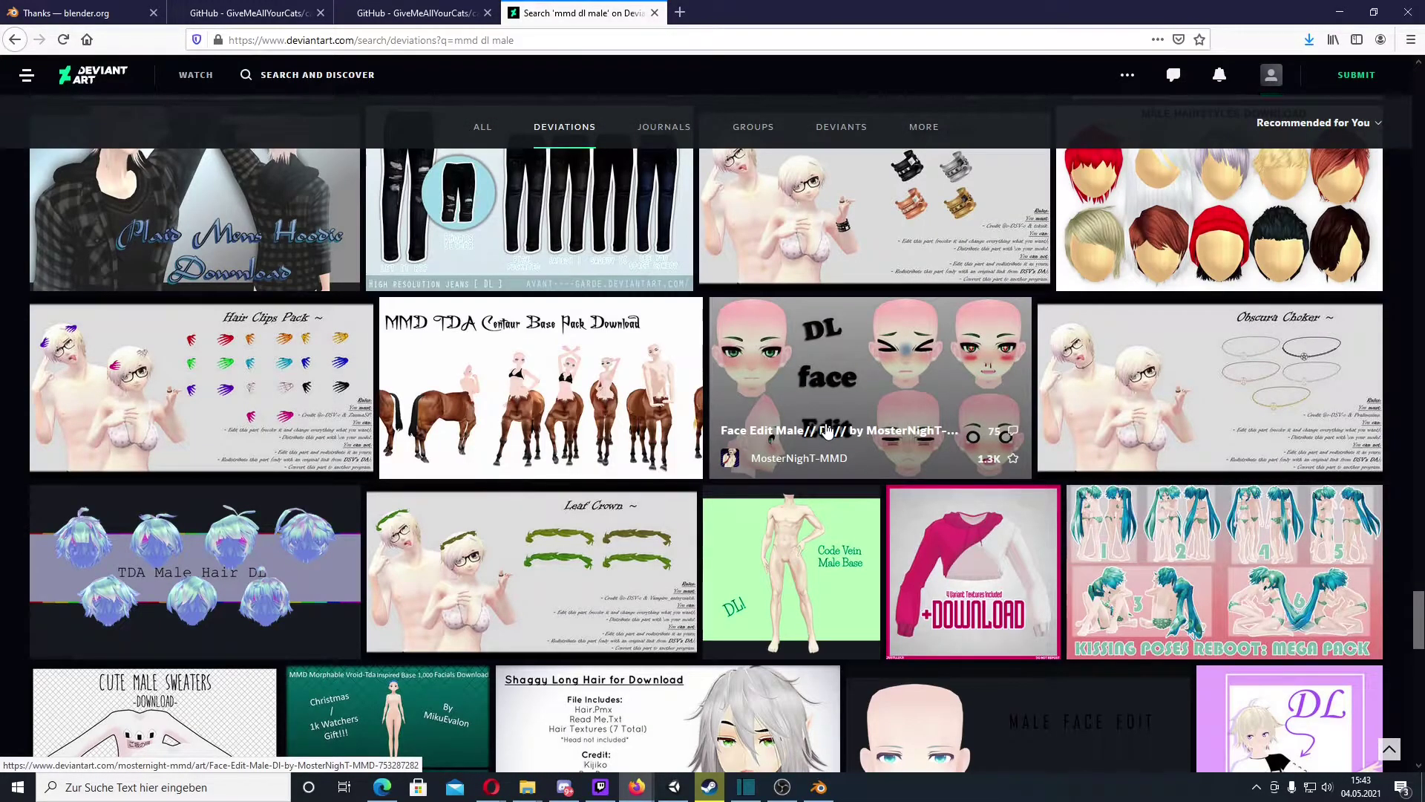
scroll(828, 432, "down", 5)
scroll(828, 431, "down", 4)
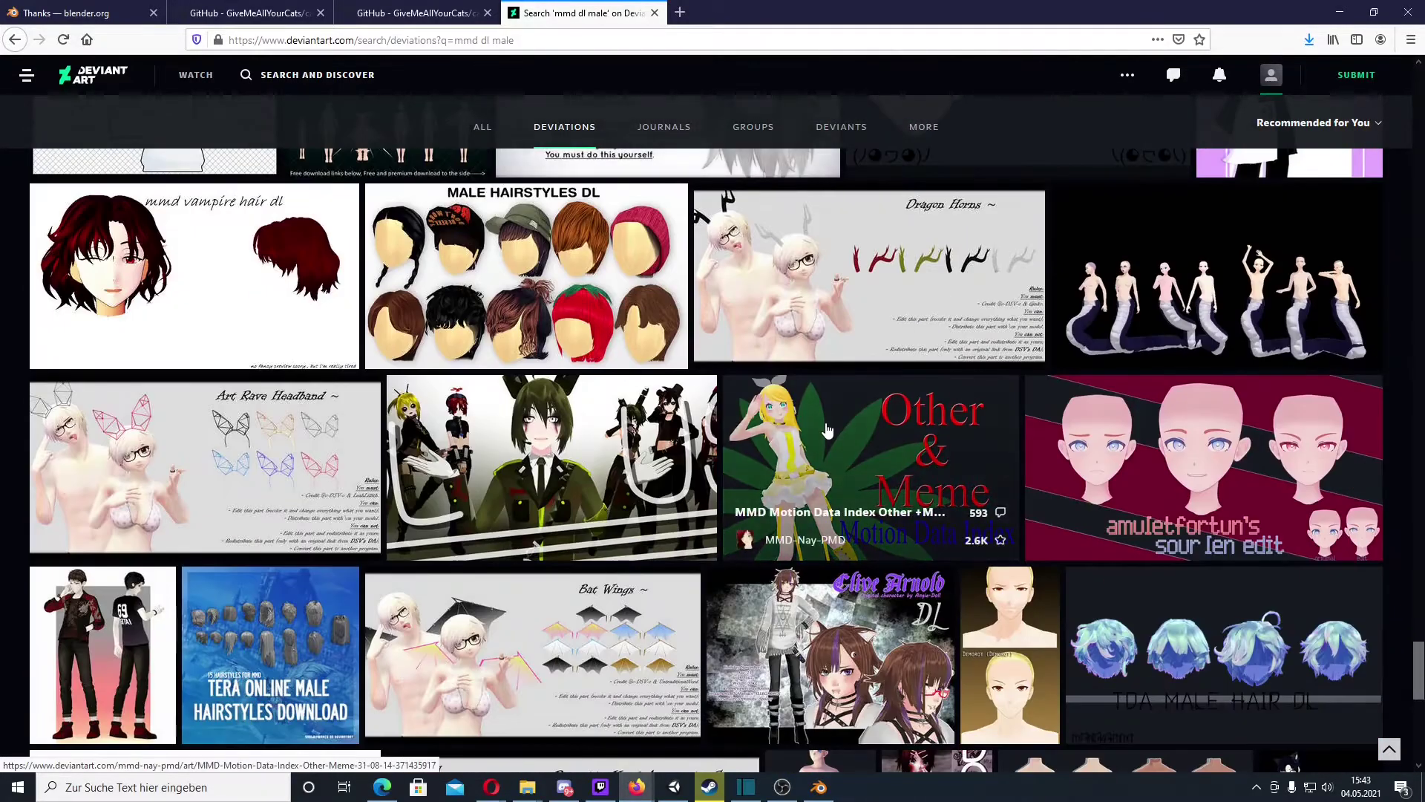
scroll(824, 401, "down", 4)
Step: Open the Clive and TDA Gakupo Soldier deviations in new tabs and view TDA Gakupo
right_click(819, 360)
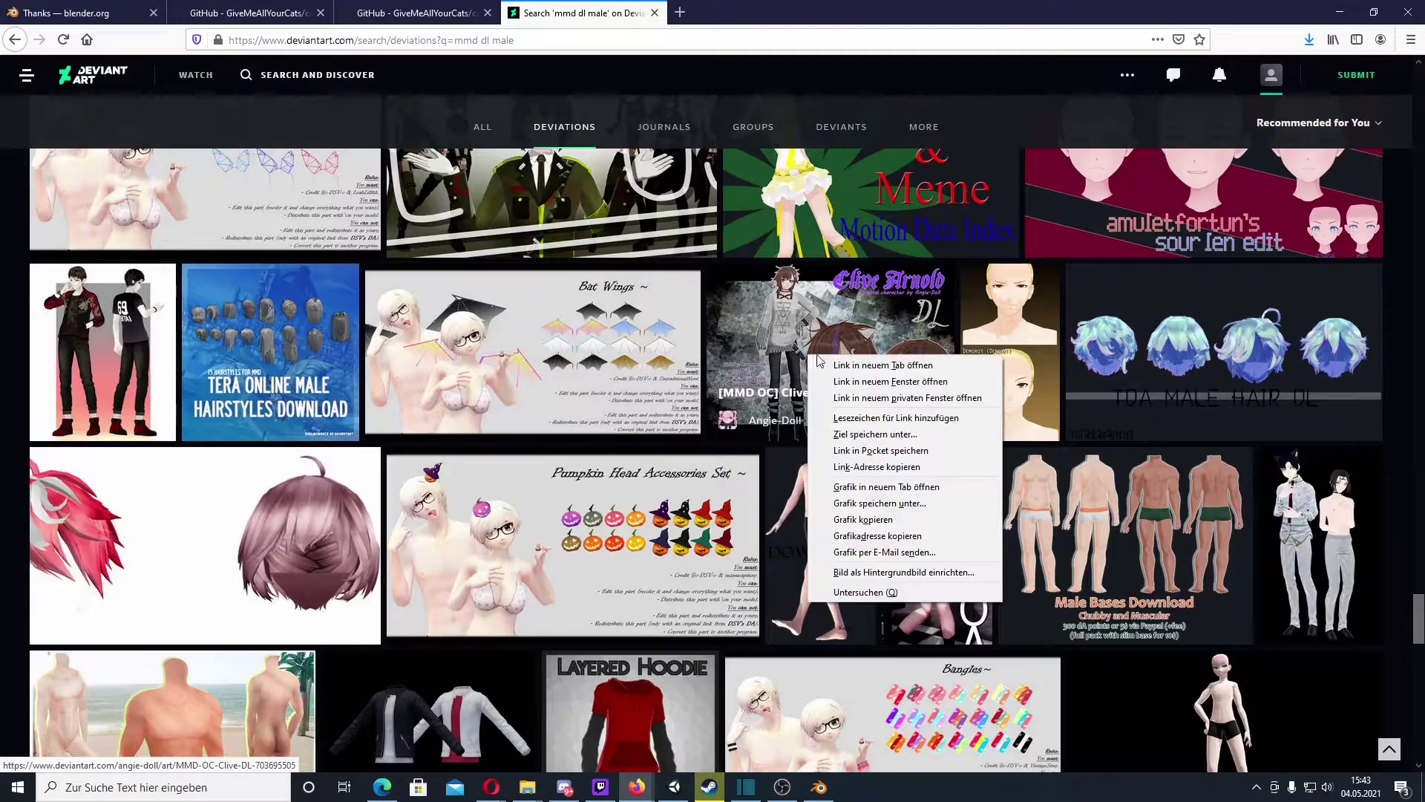
left_click(854, 365)
scroll(520, 415, "down", 6)
right_click(153, 439)
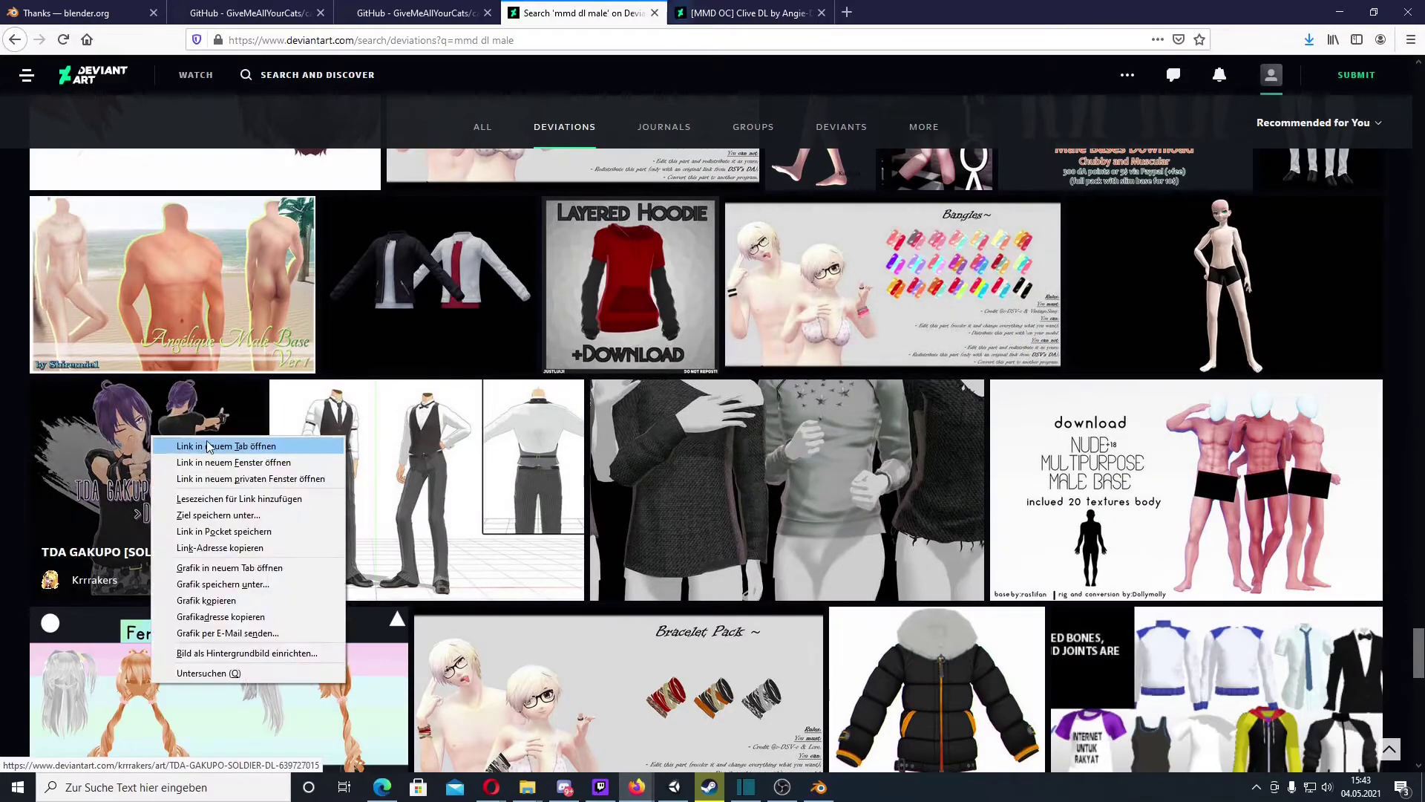
left_click(209, 446)
left_click(914, 12)
scroll(770, 306, "down", 6)
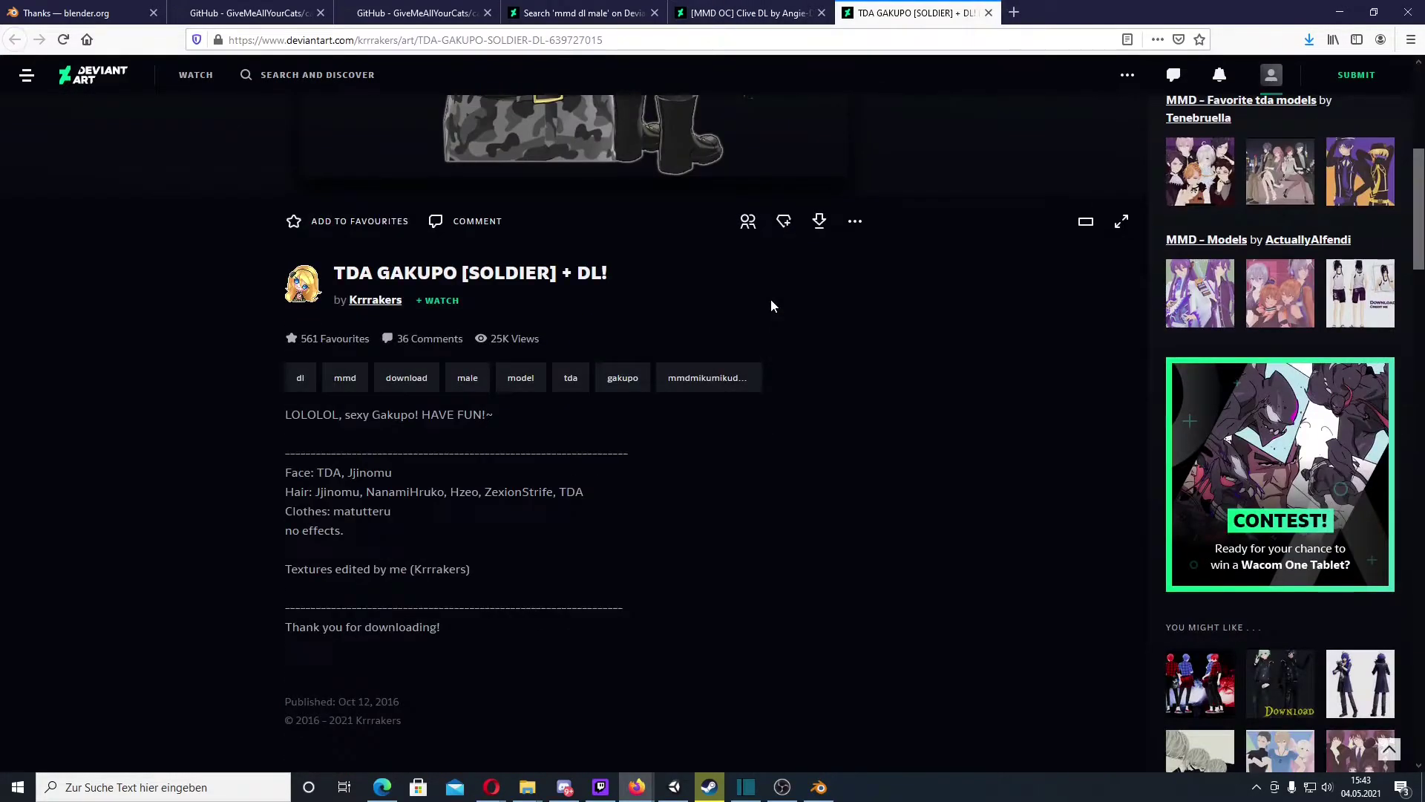
Step: Download and save the TDA Gakupo Soldier 7z archive
scroll(568, 405, "up", 4)
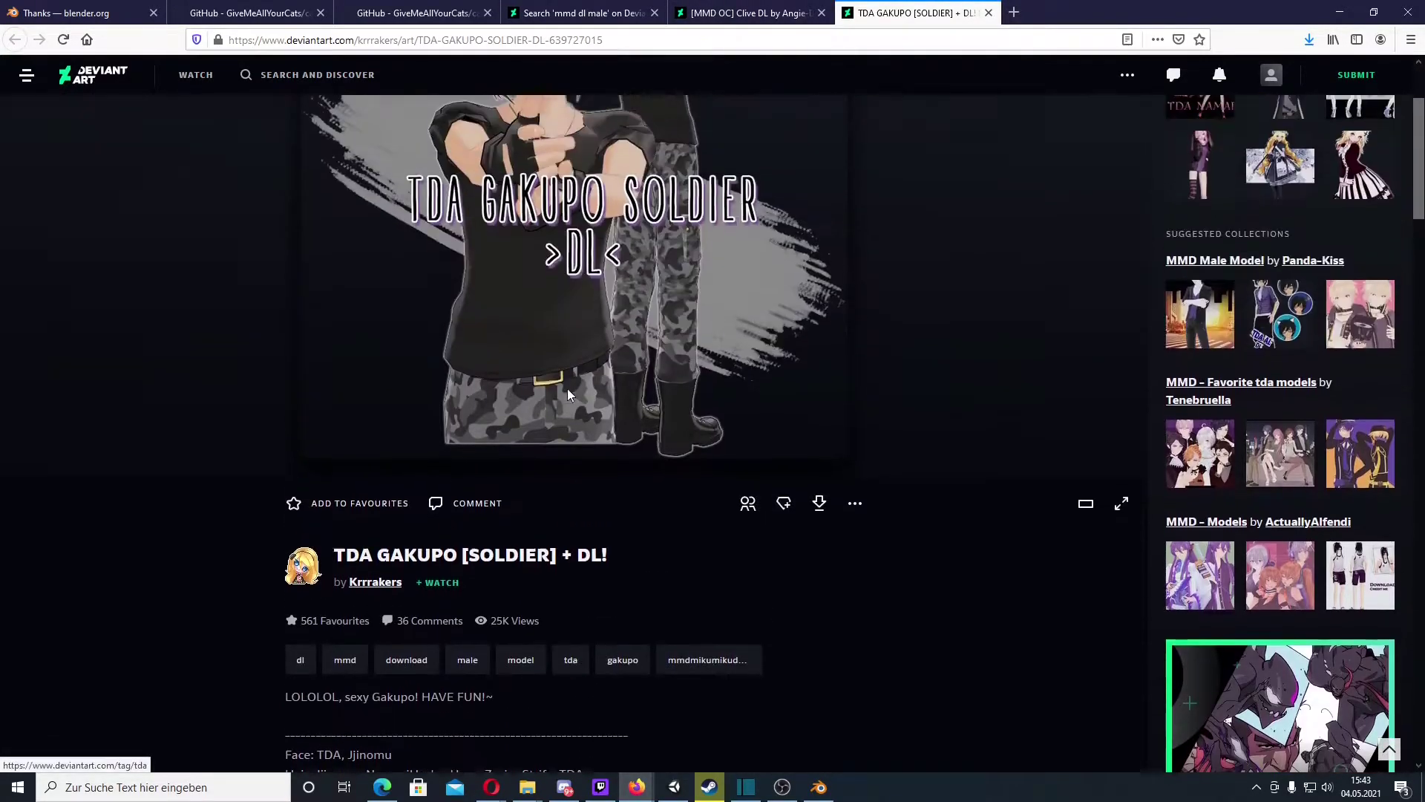
scroll(567, 389, "up", 2)
scroll(758, 468, "down", 3)
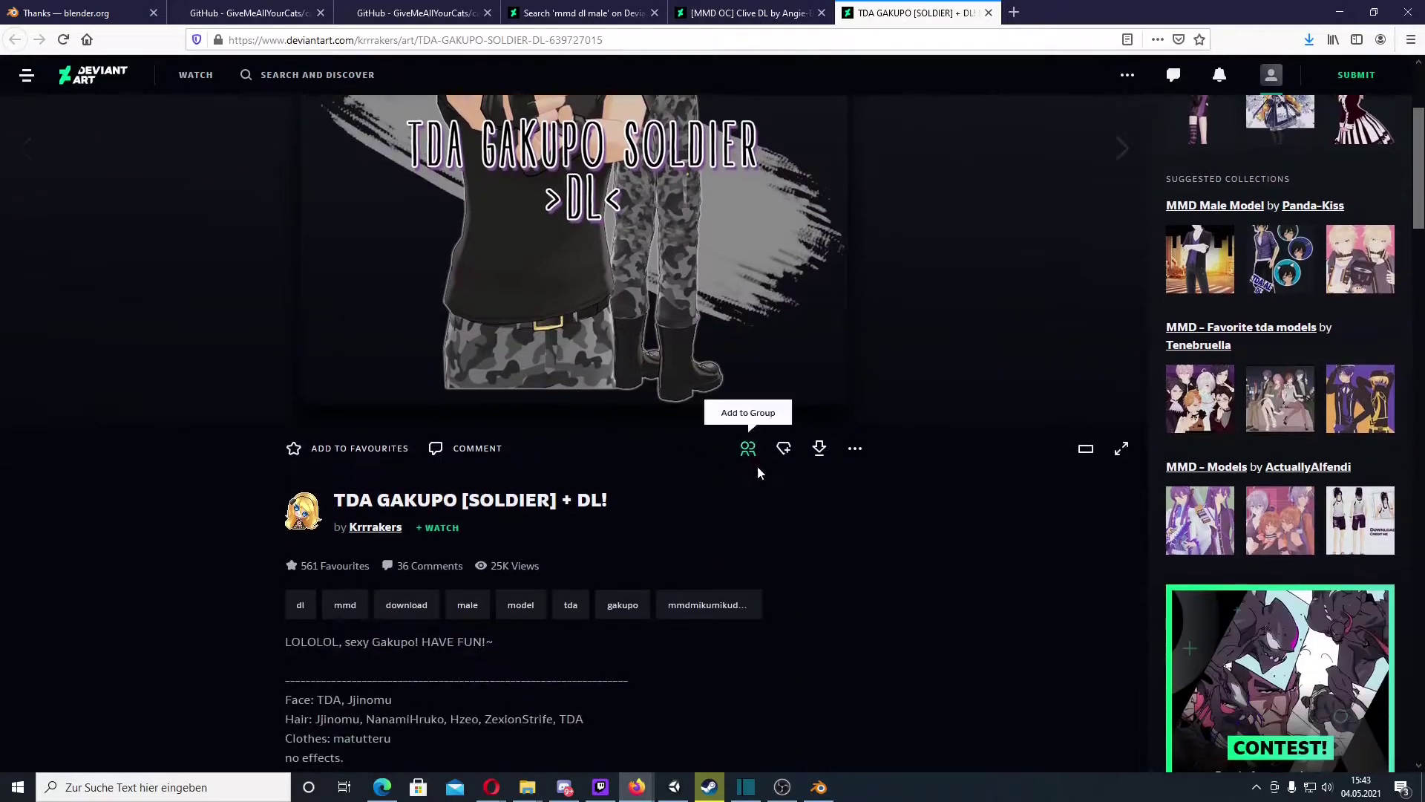
left_click(819, 447)
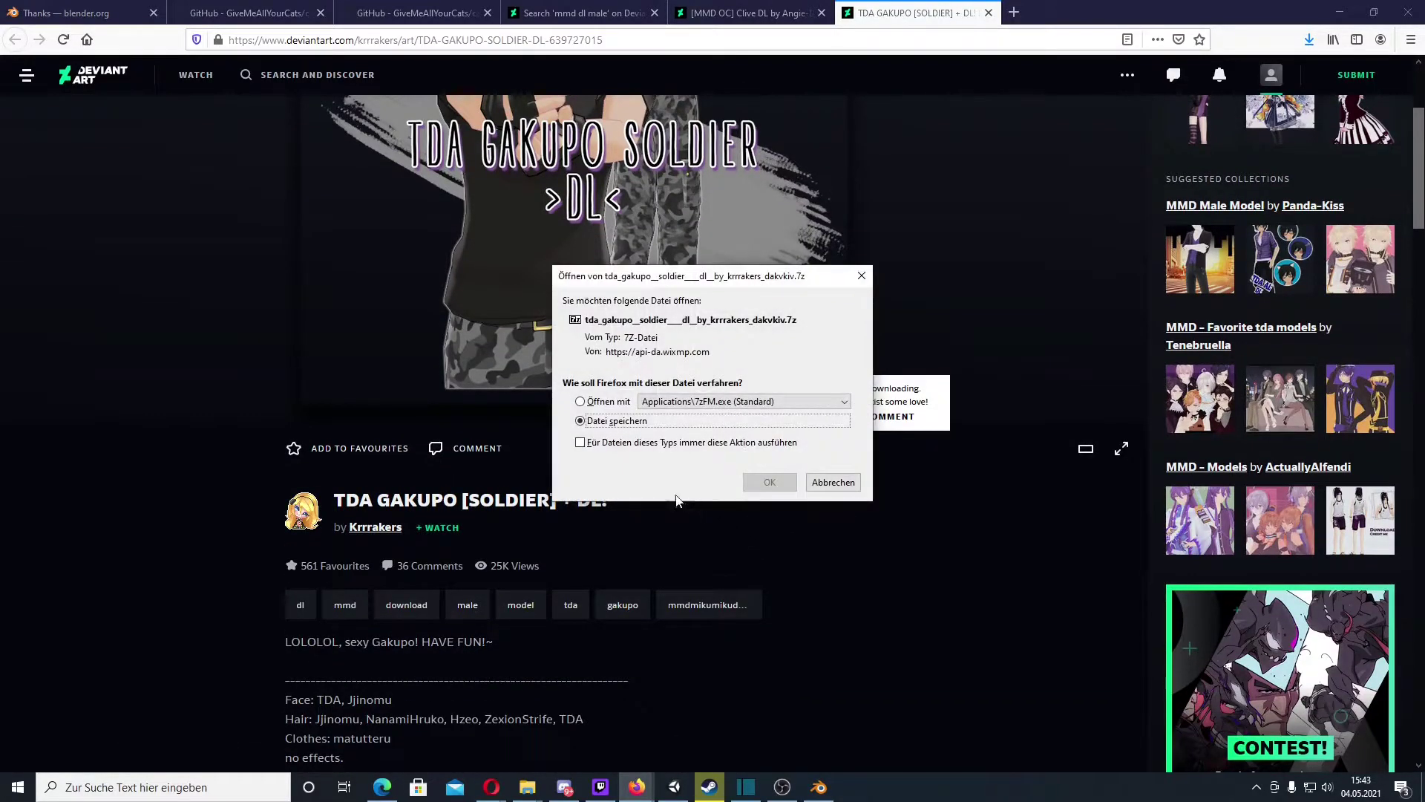
left_click(770, 483)
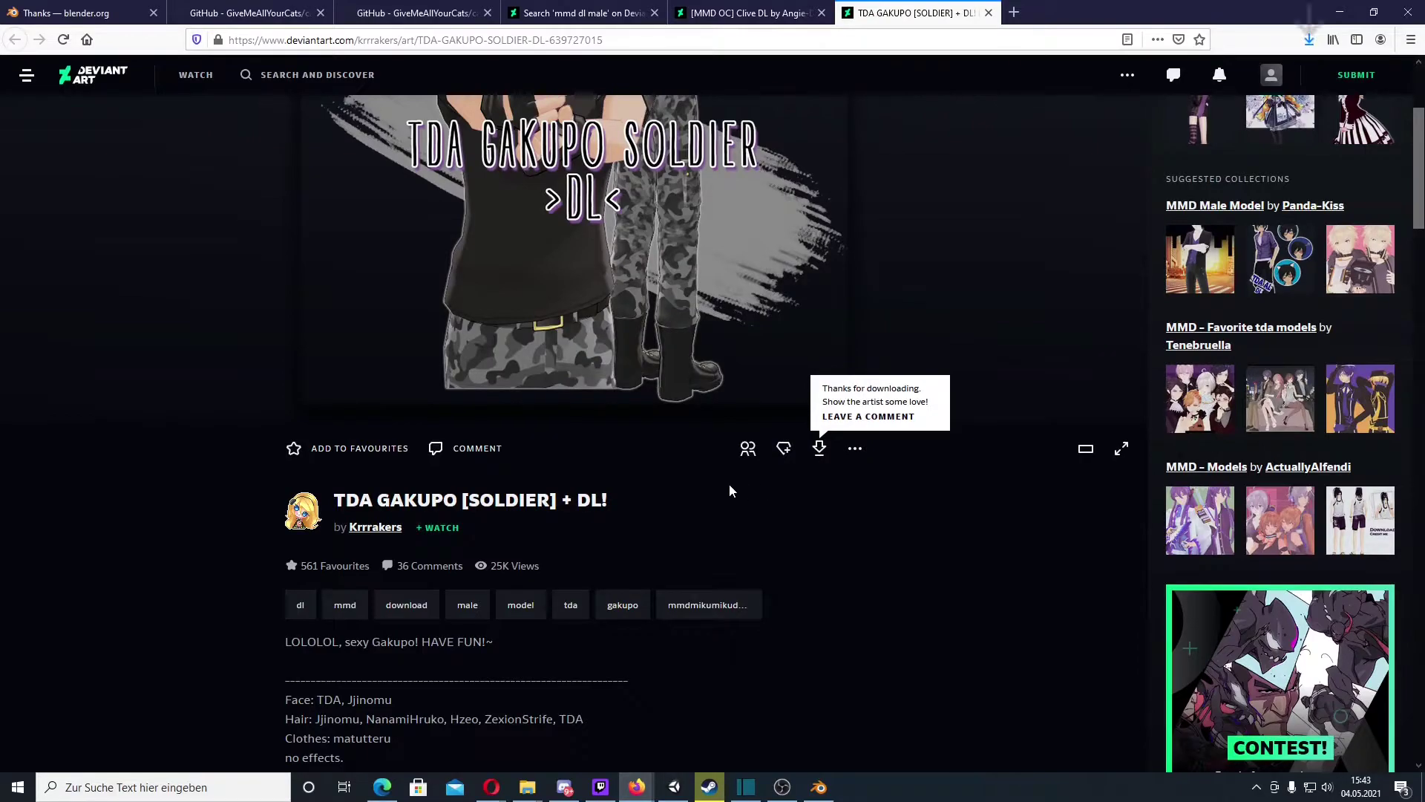
left_click(1310, 41)
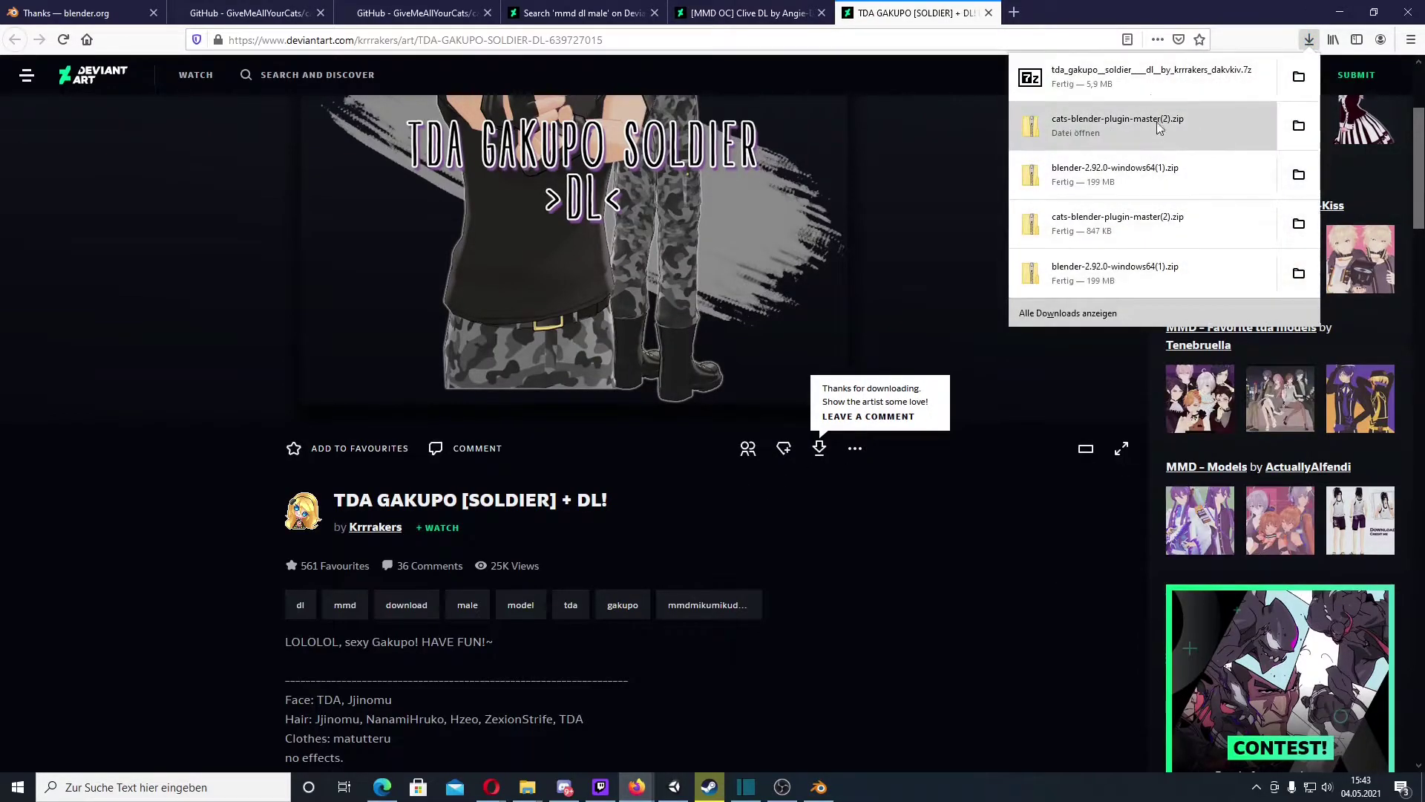
Step: Virus-scan the TDA GAKUPO [ SOLDIER ] folder, then return to Blender
left_click(527, 787)
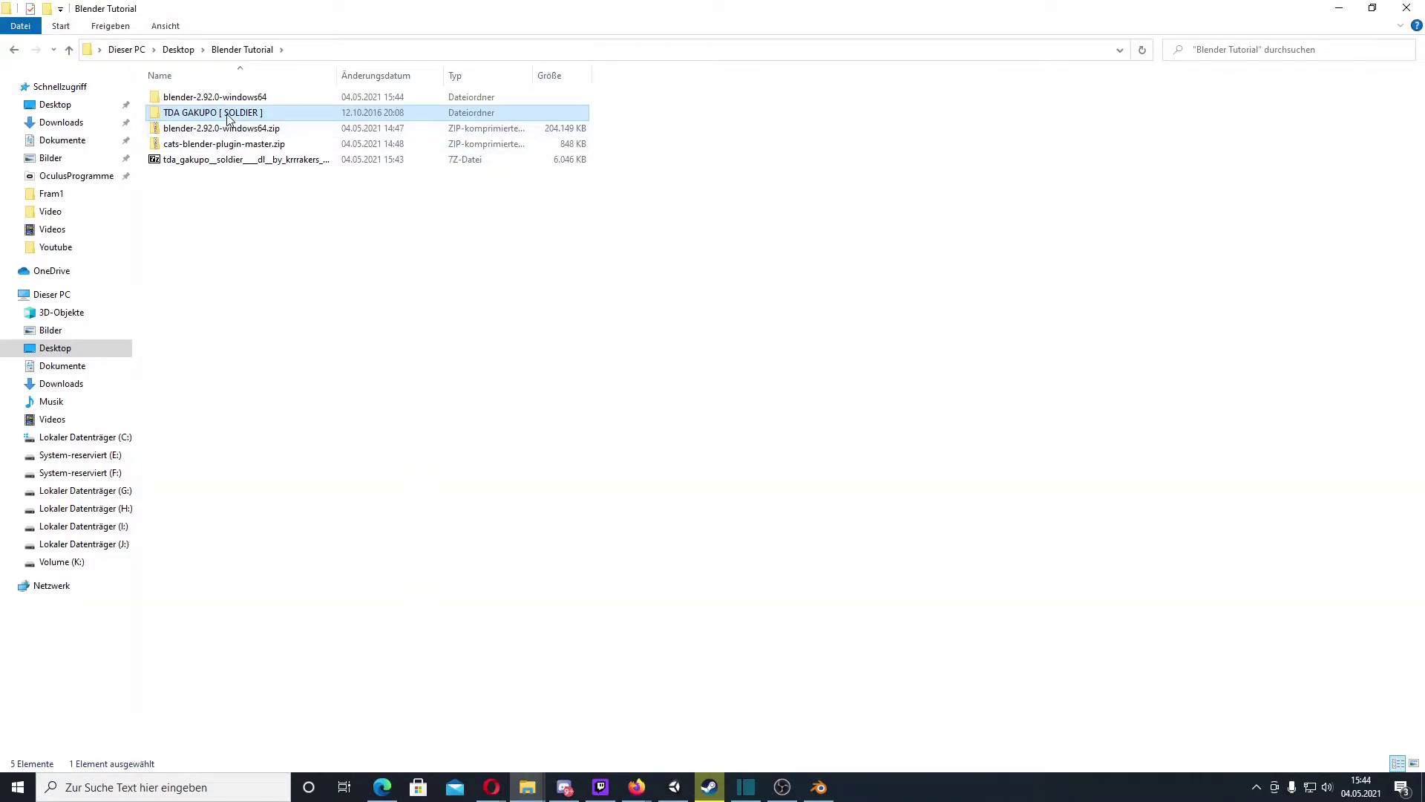
right_click(231, 113)
left_click(341, 294)
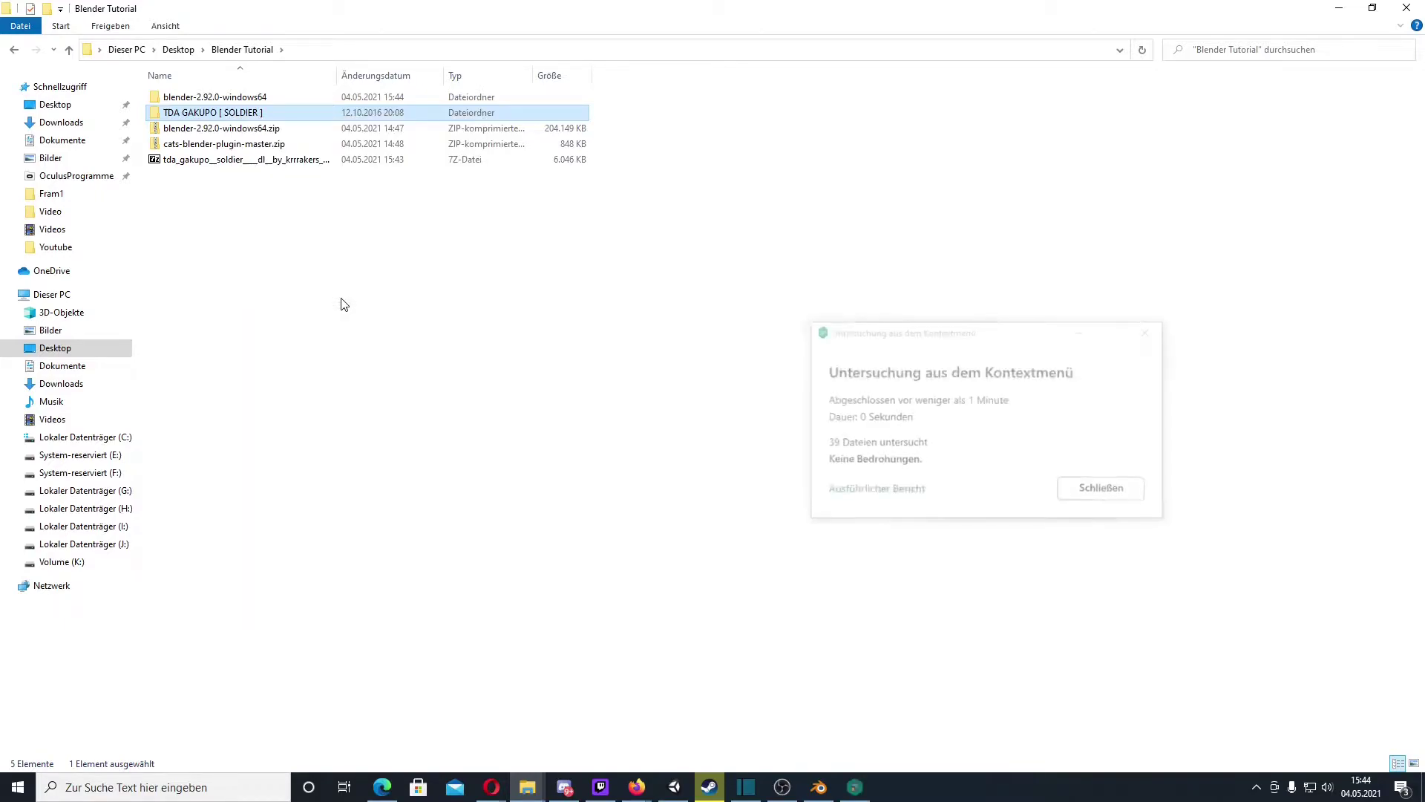
left_click(819, 787)
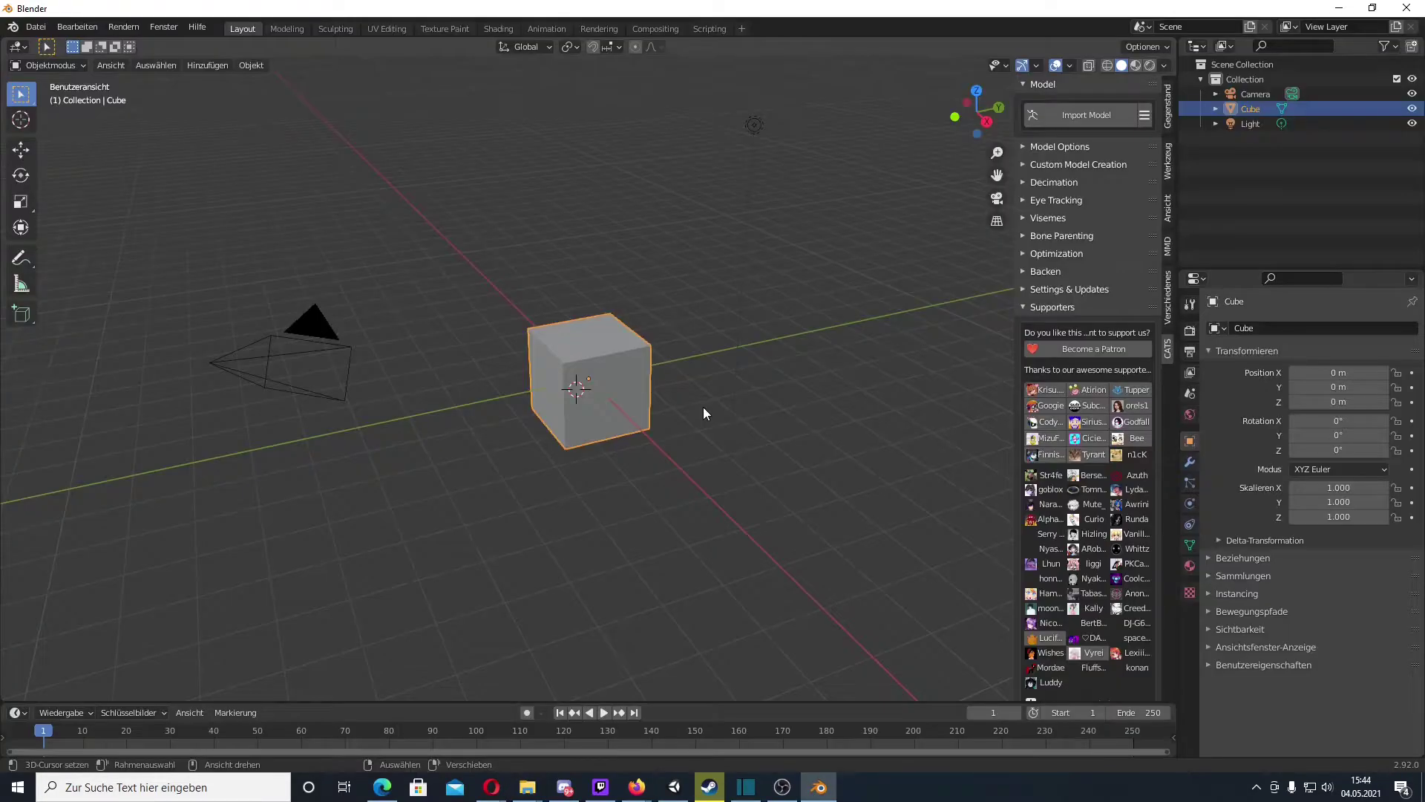
Step: Delete the default camera, cube and light
key("a")
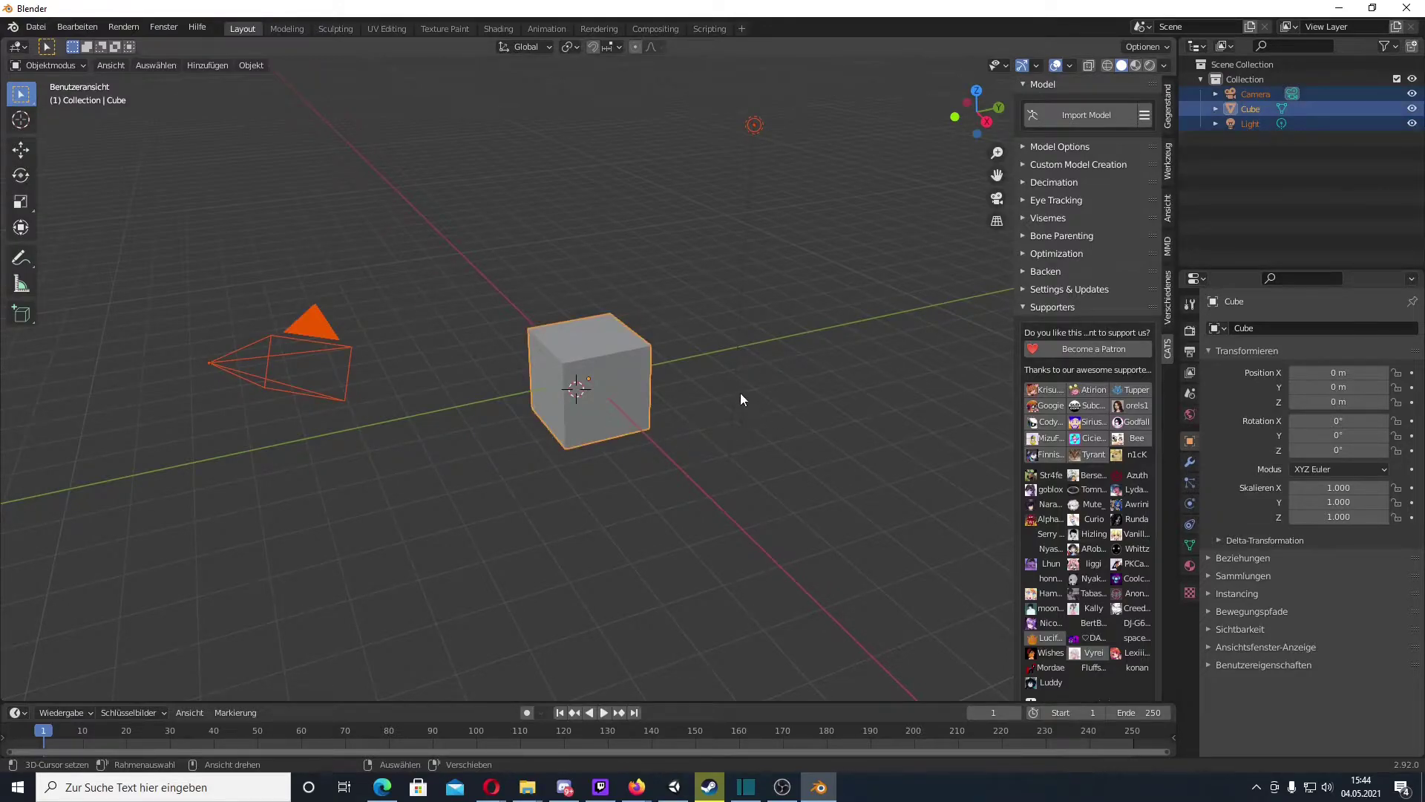
key("x")
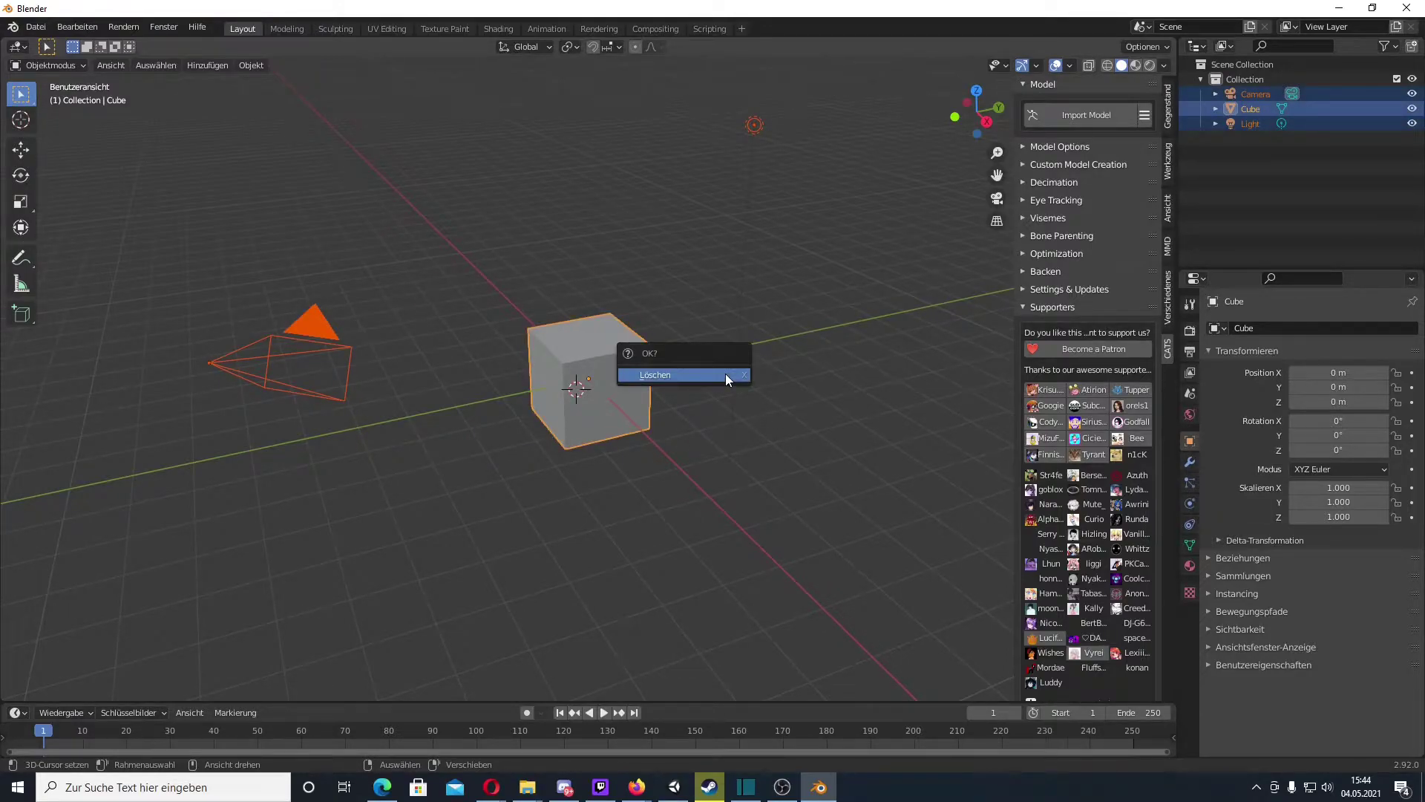
left_click(726, 377)
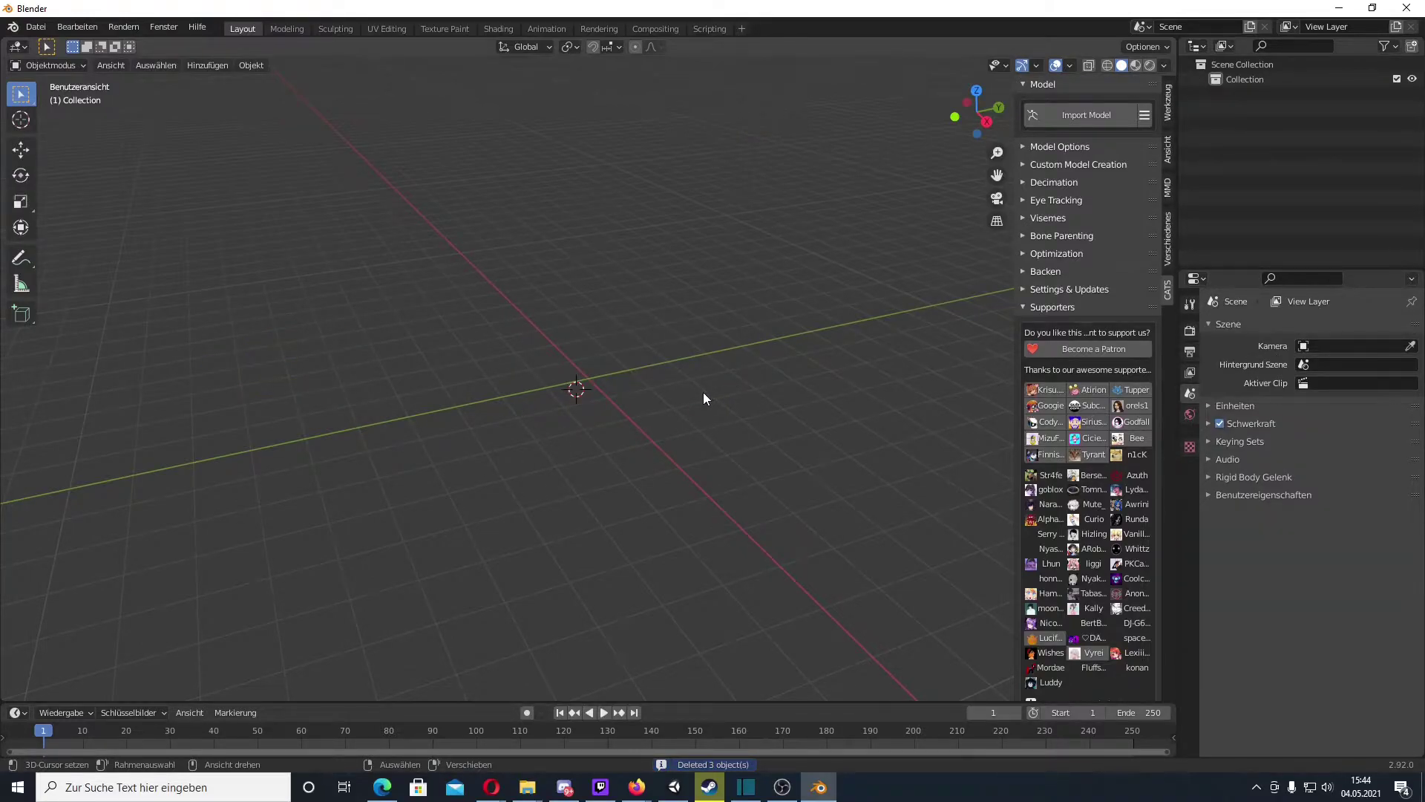
Step: Import 1.pmx from Blender Tutorial > TDA GAKUPO [ SOLDIER ] via Cats Import Model
left_click(1086, 115)
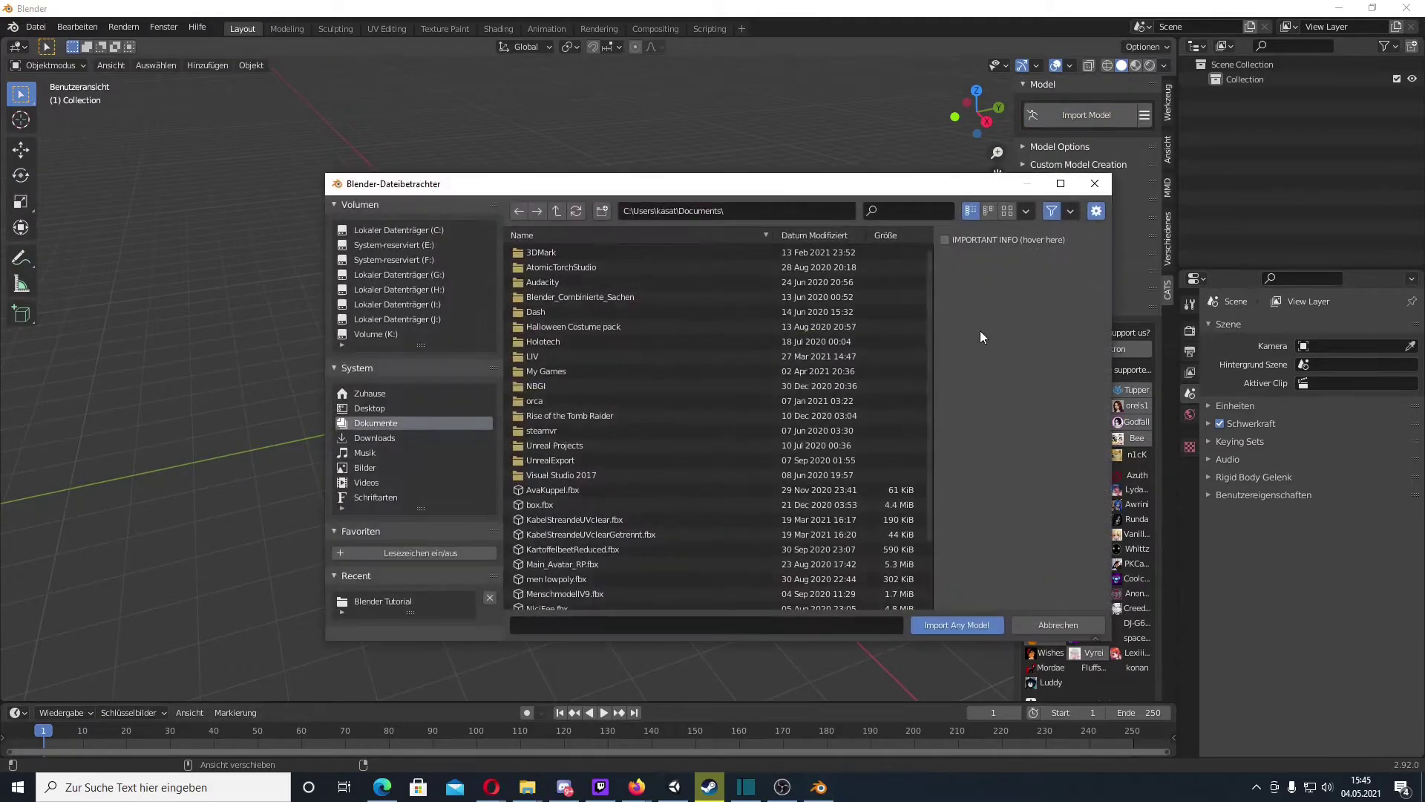
left_click(398, 602)
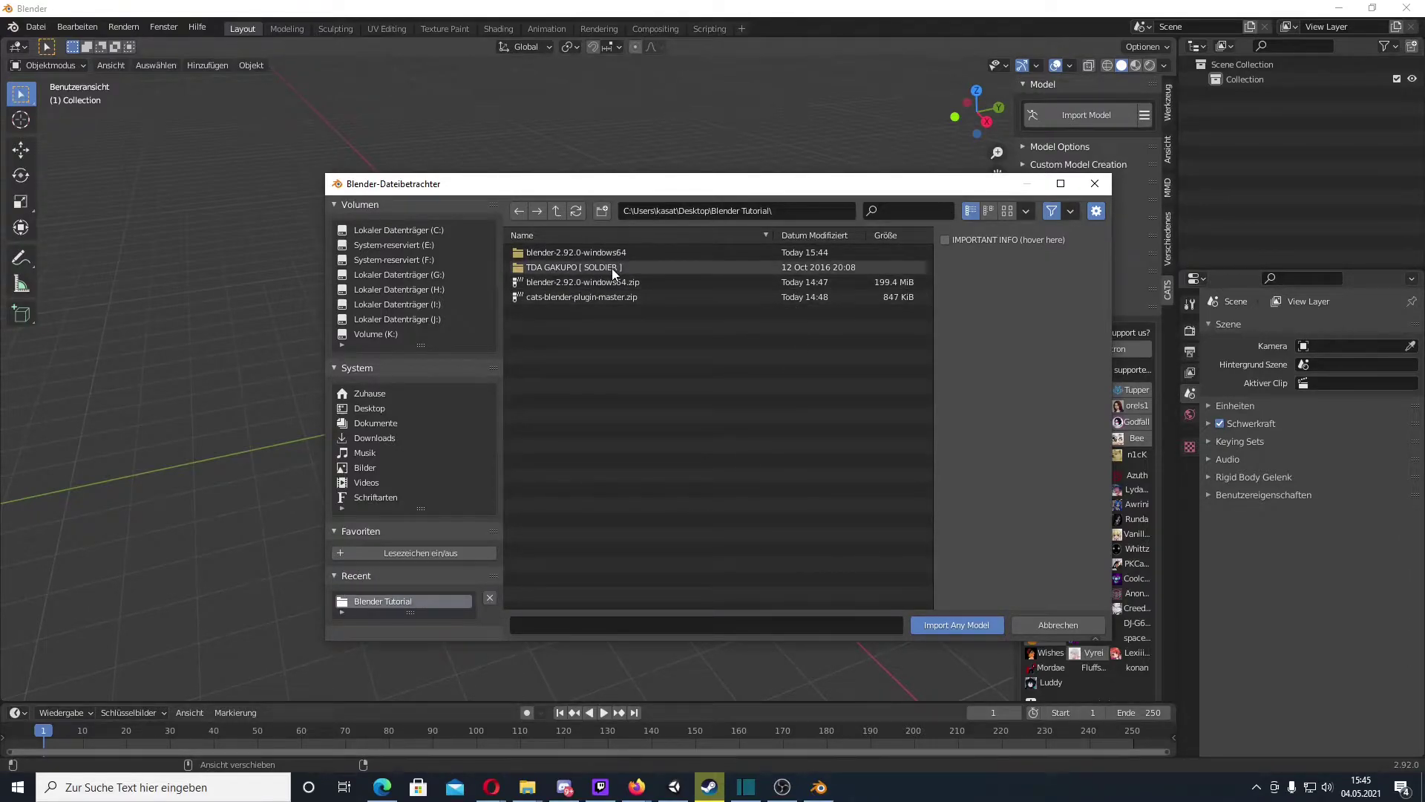
left_click(588, 268)
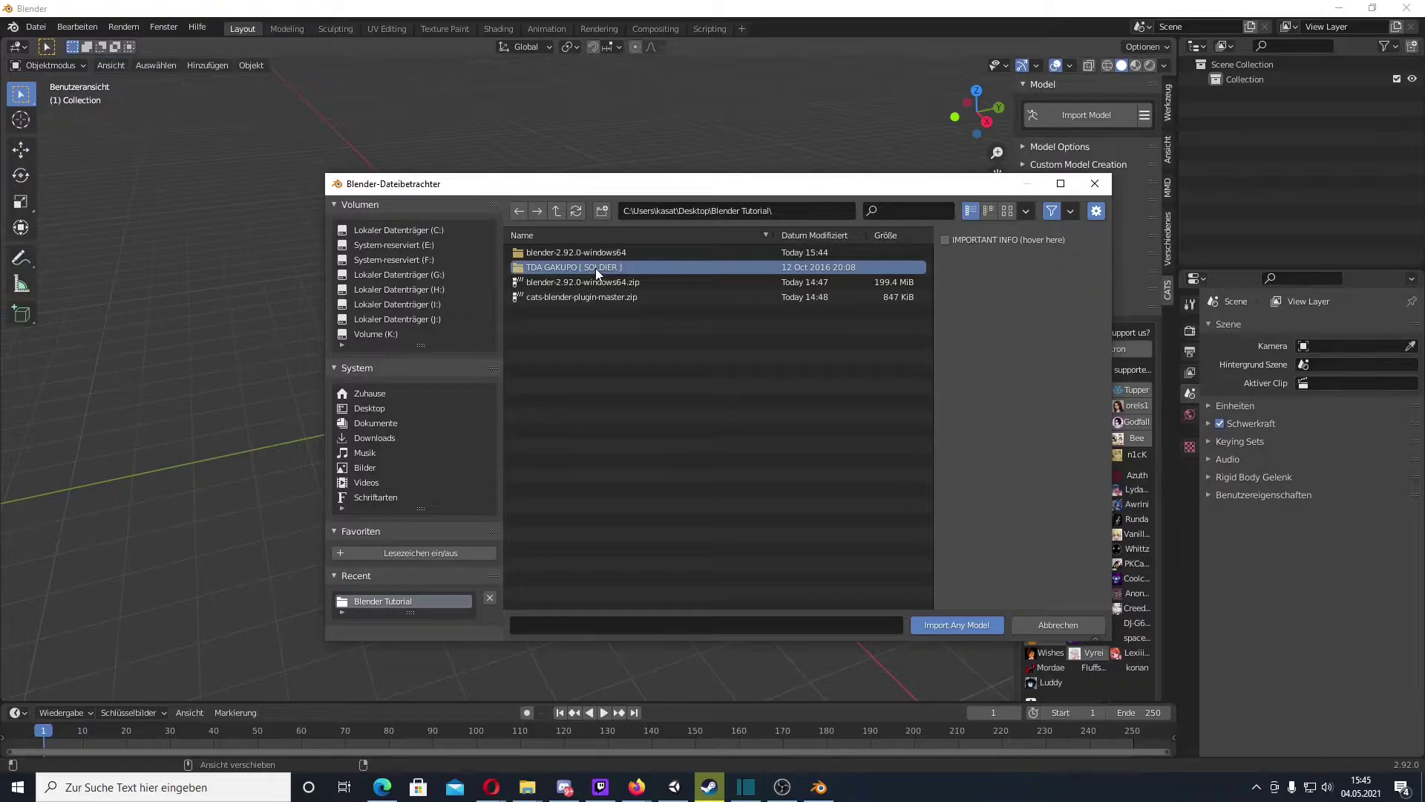
left_click(595, 269)
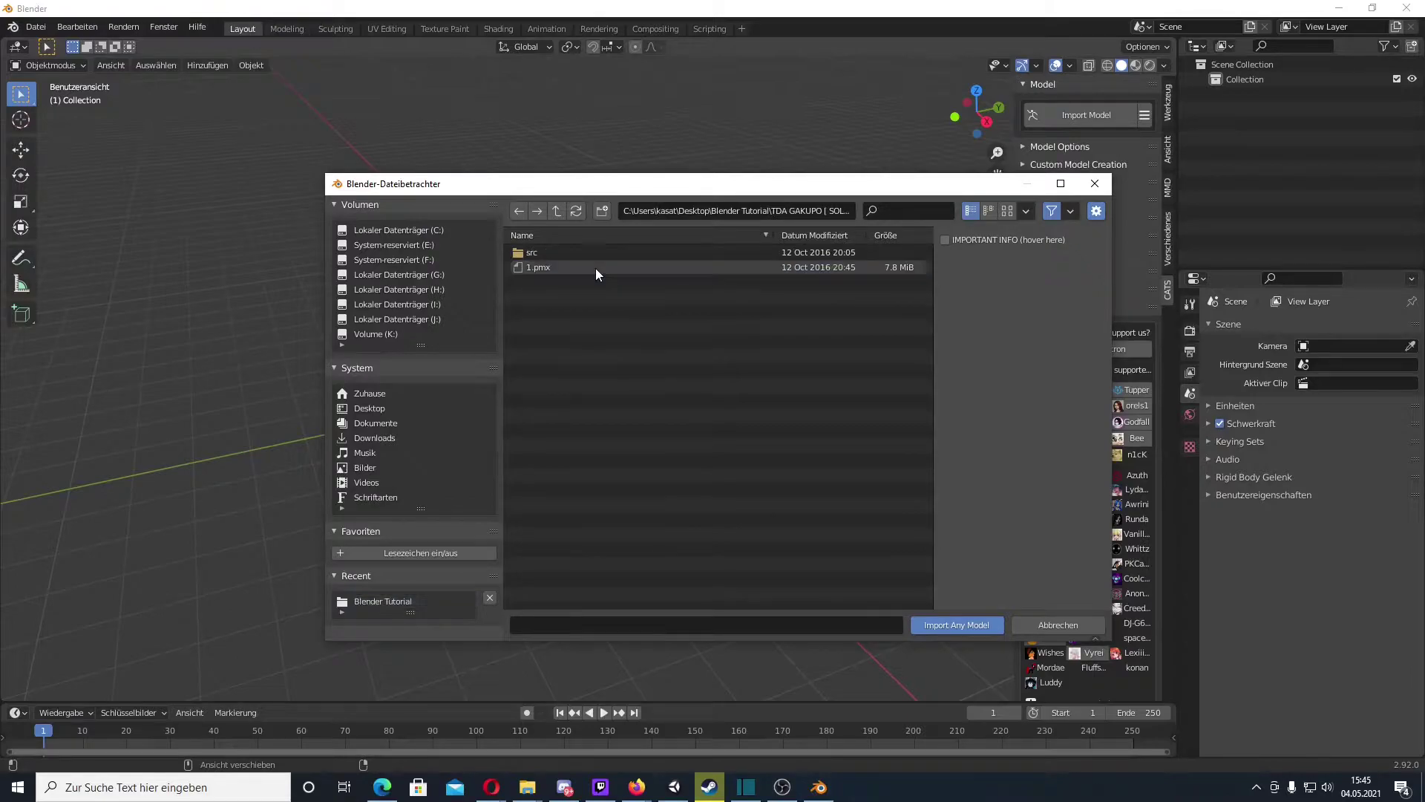
left_click(556, 266)
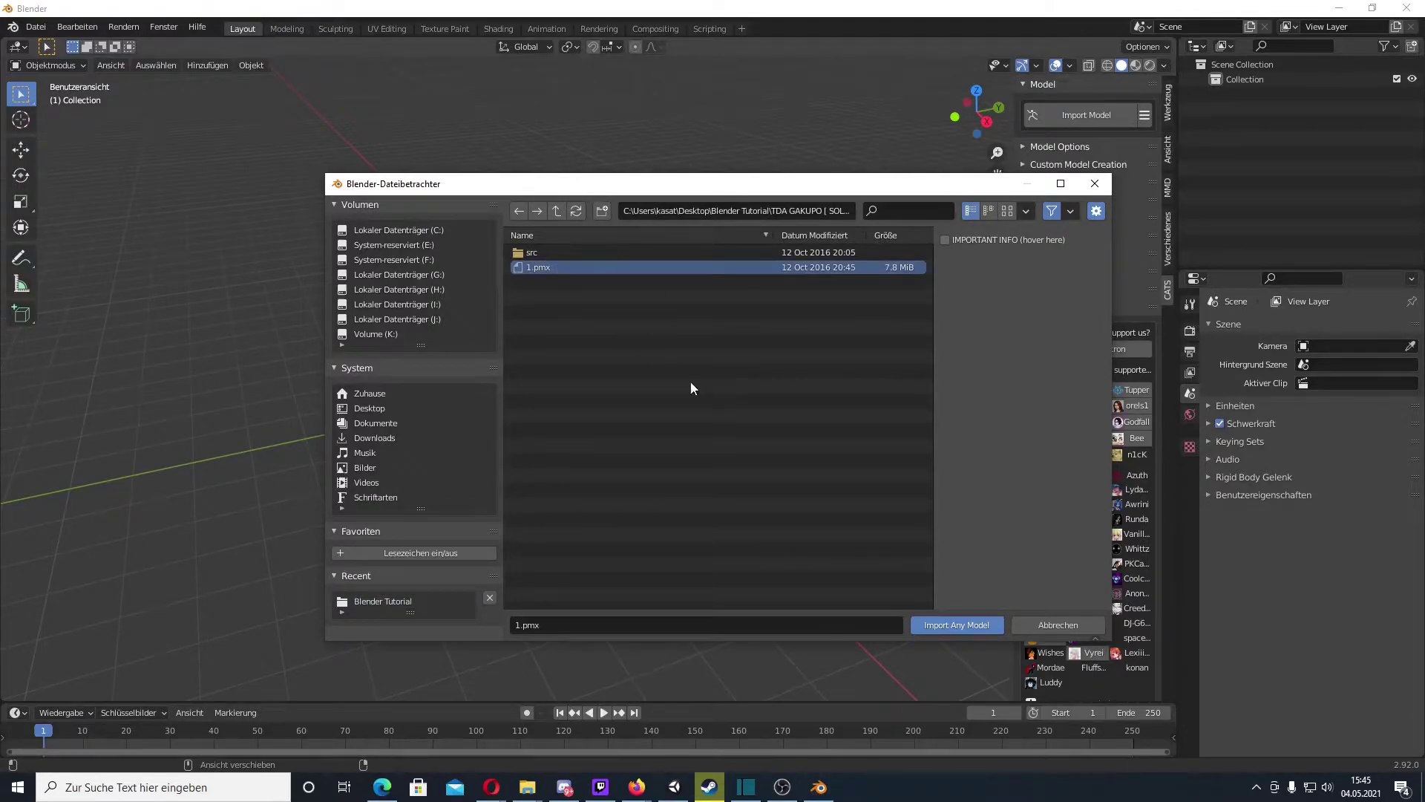
left_click(953, 624)
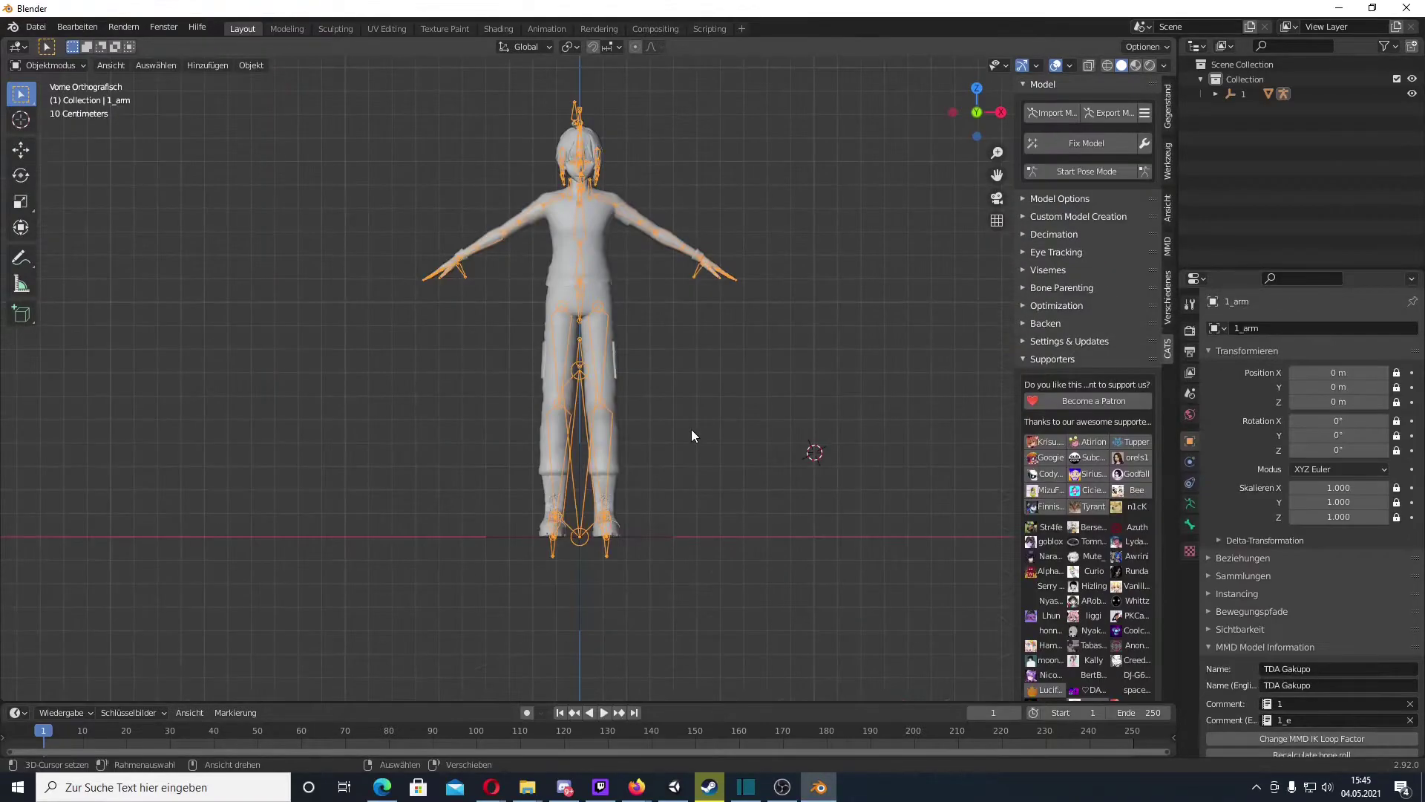
mouse_move(678, 382)
middle_mouse_down()
mouse_move(658, 450)
mouse_move(671, 430)
mouse_move(660, 412)
mouse_move(702, 420)
mouse_move(548, 418)
mouse_move(578, 456)
mouse_move(706, 434)
mouse_move(745, 401)
mouse_move(607, 406)
middle_mouse_up()
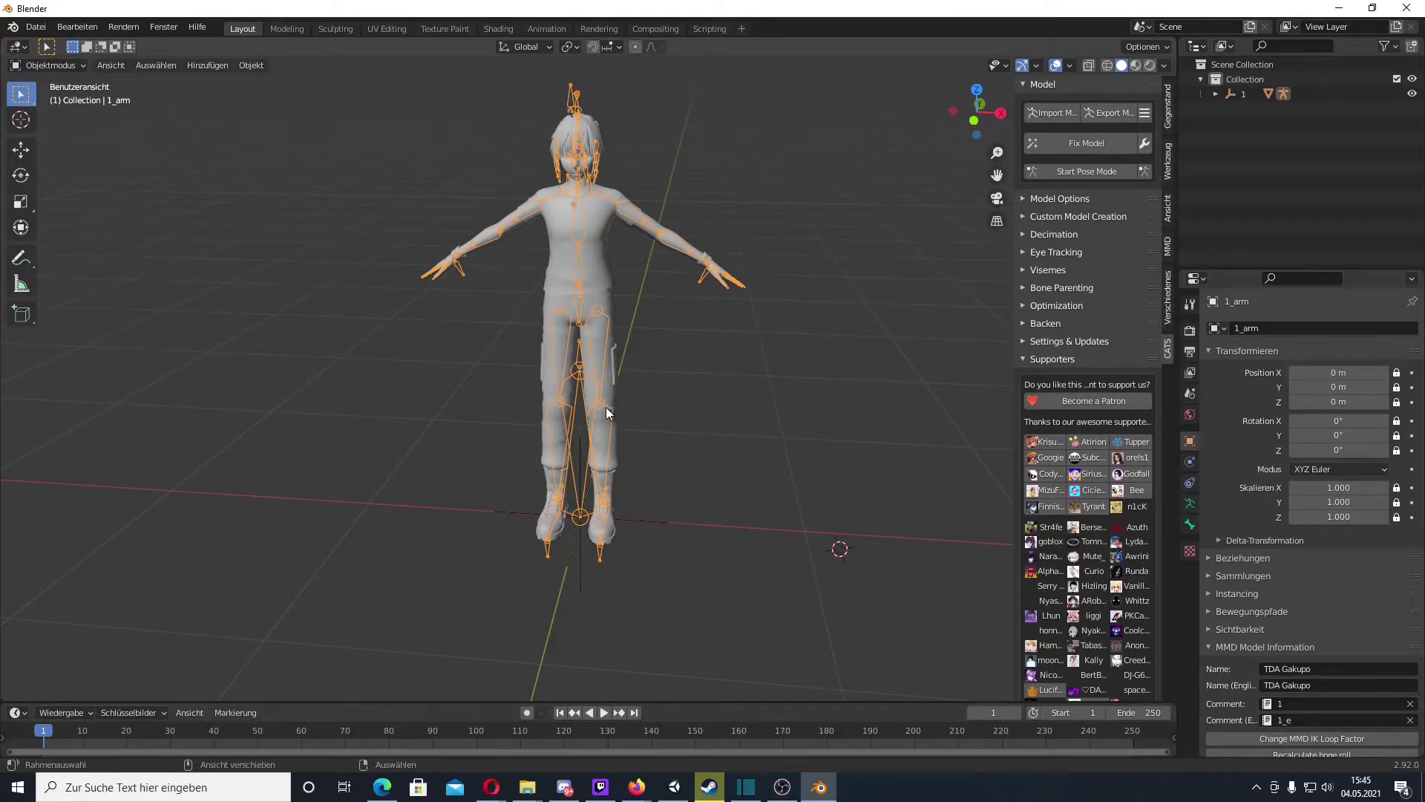
mouse_move(507, 408)
middle_mouse_down("shift")
mouse_move(675, 439)
mouse_move(688, 420)
mouse_move(530, 419)
mouse_move(640, 435)
mouse_move(654, 420)
mouse_move(502, 426)
mouse_move(716, 418)
mouse_move(443, 407)
mouse_move(507, 577)
mouse_move(667, 466)
mouse_move(475, 394)
mouse_move(548, 541)
mouse_move(528, 447)
middle_mouse_up("shift")
key("alt+a")
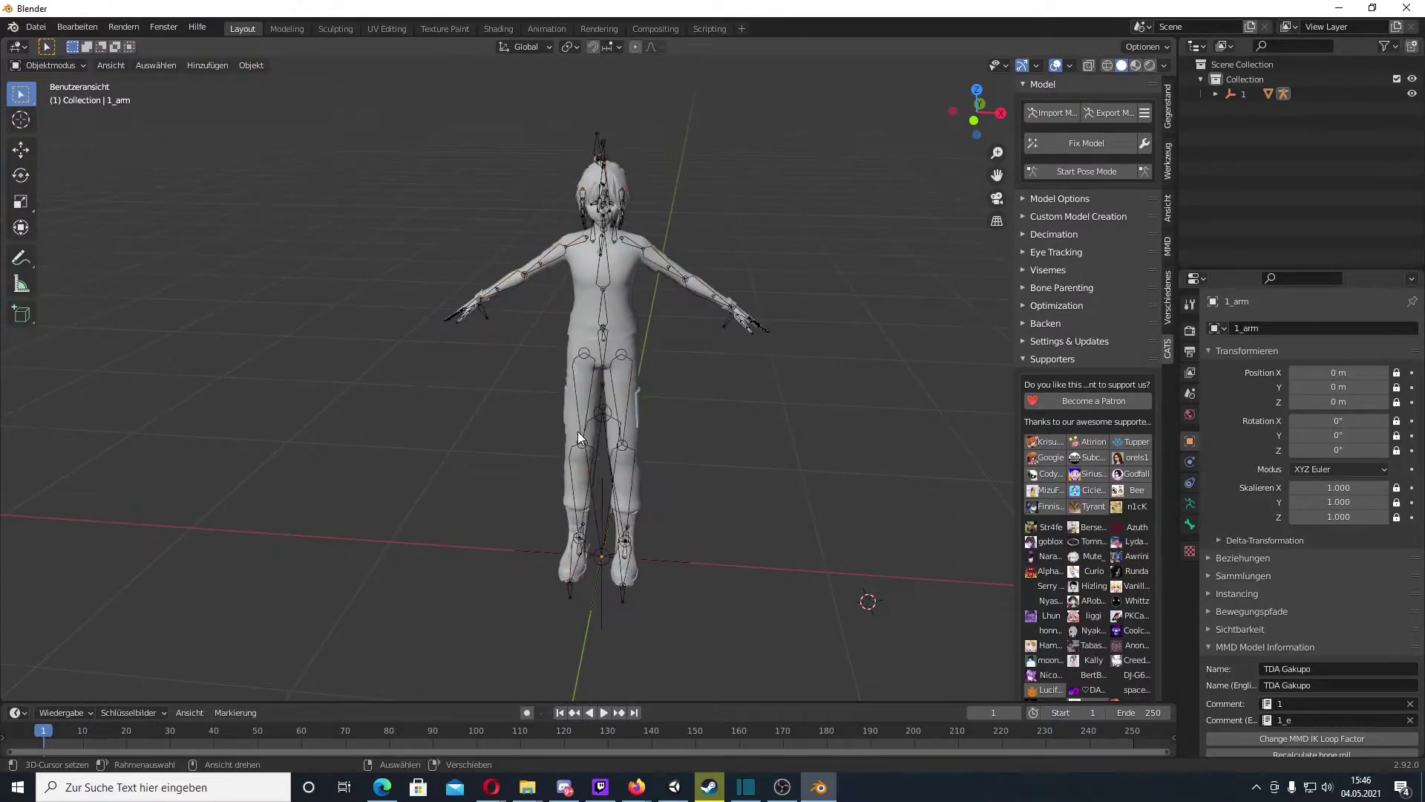
scroll(646, 456, "down", 2)
scroll(655, 462, "down", 3)
scroll(658, 458, "up", 5)
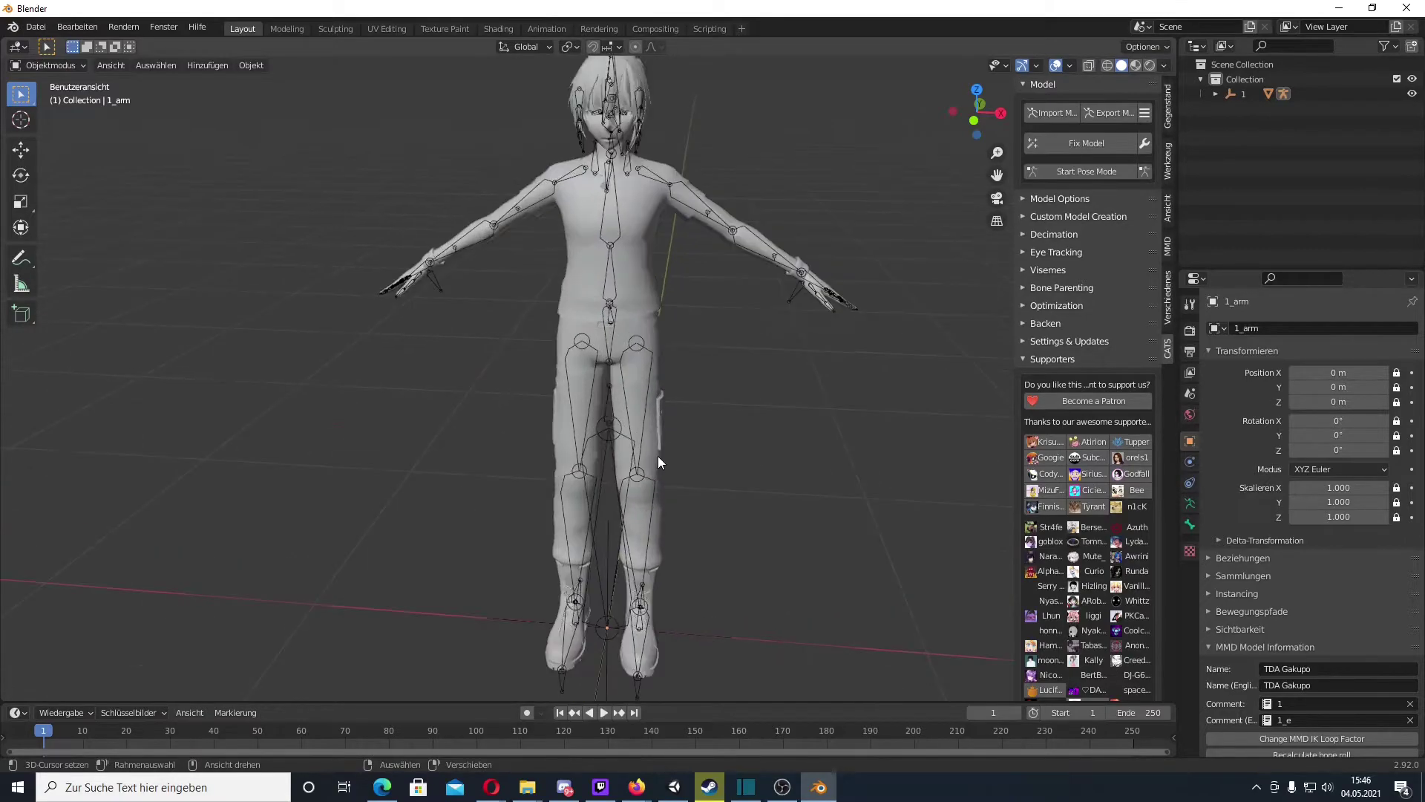
scroll(657, 456, "down", 3)
scroll(658, 461, "up", 3)
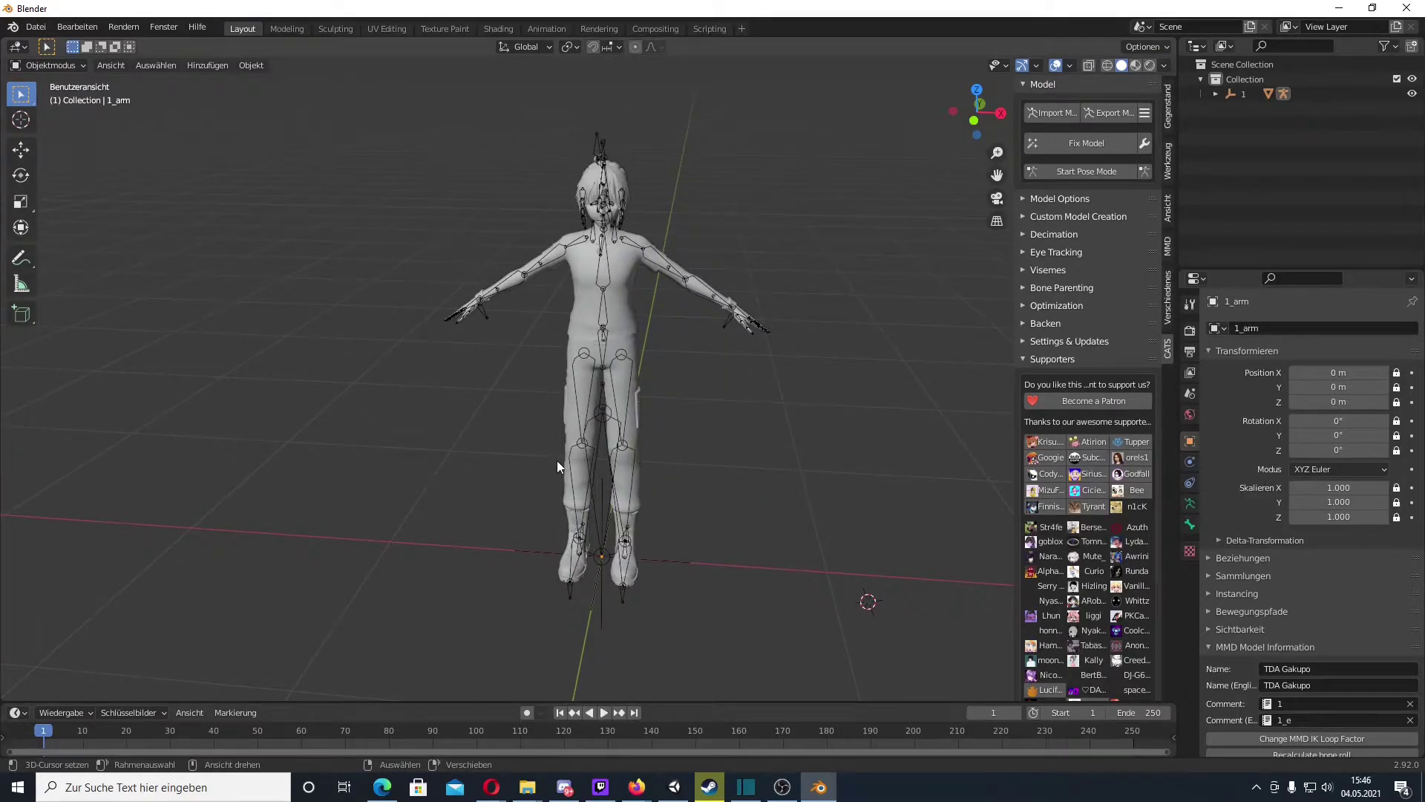
Step: Run Cats Fix Model, expand Model Options, and select the Body mesh in the outliner
left_click(1089, 141)
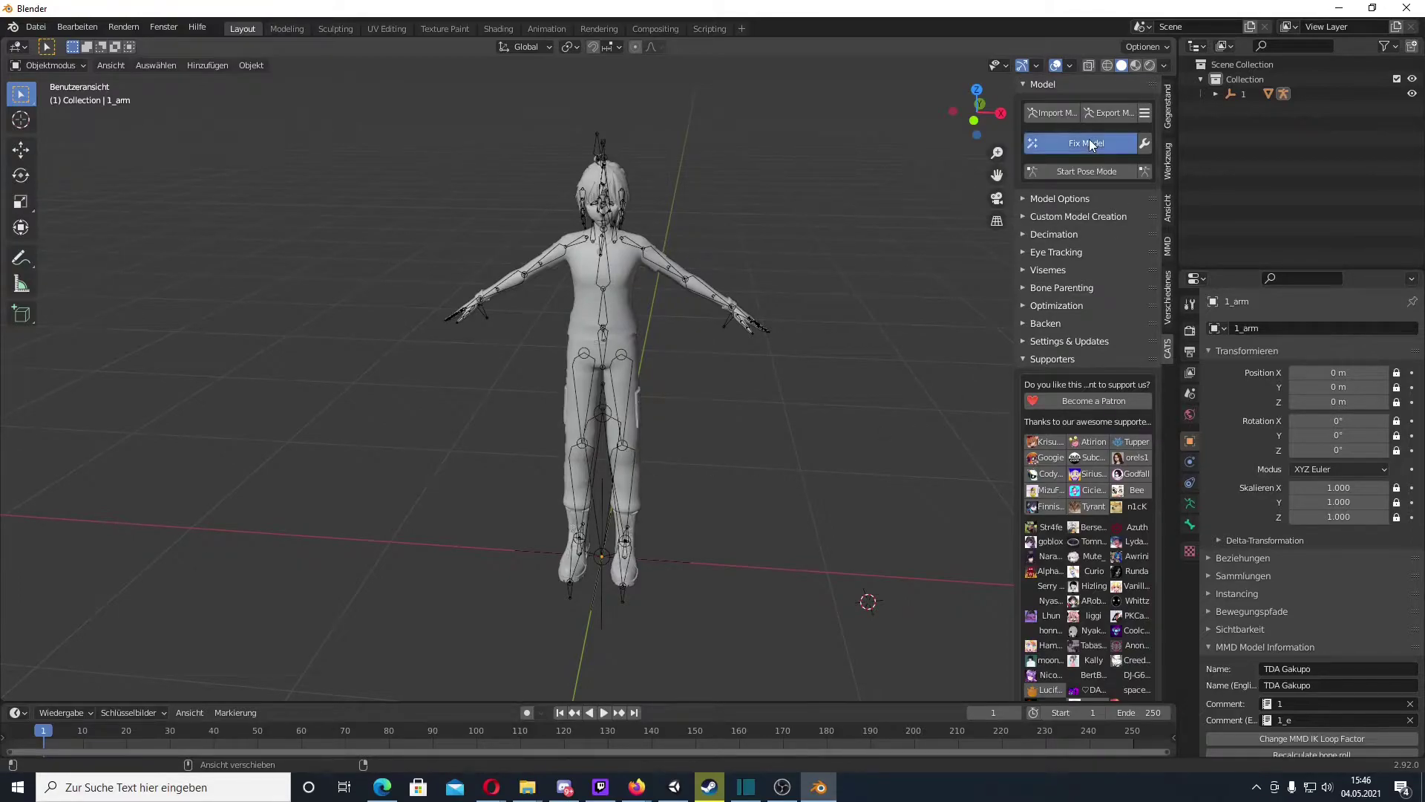
left_click(1061, 198)
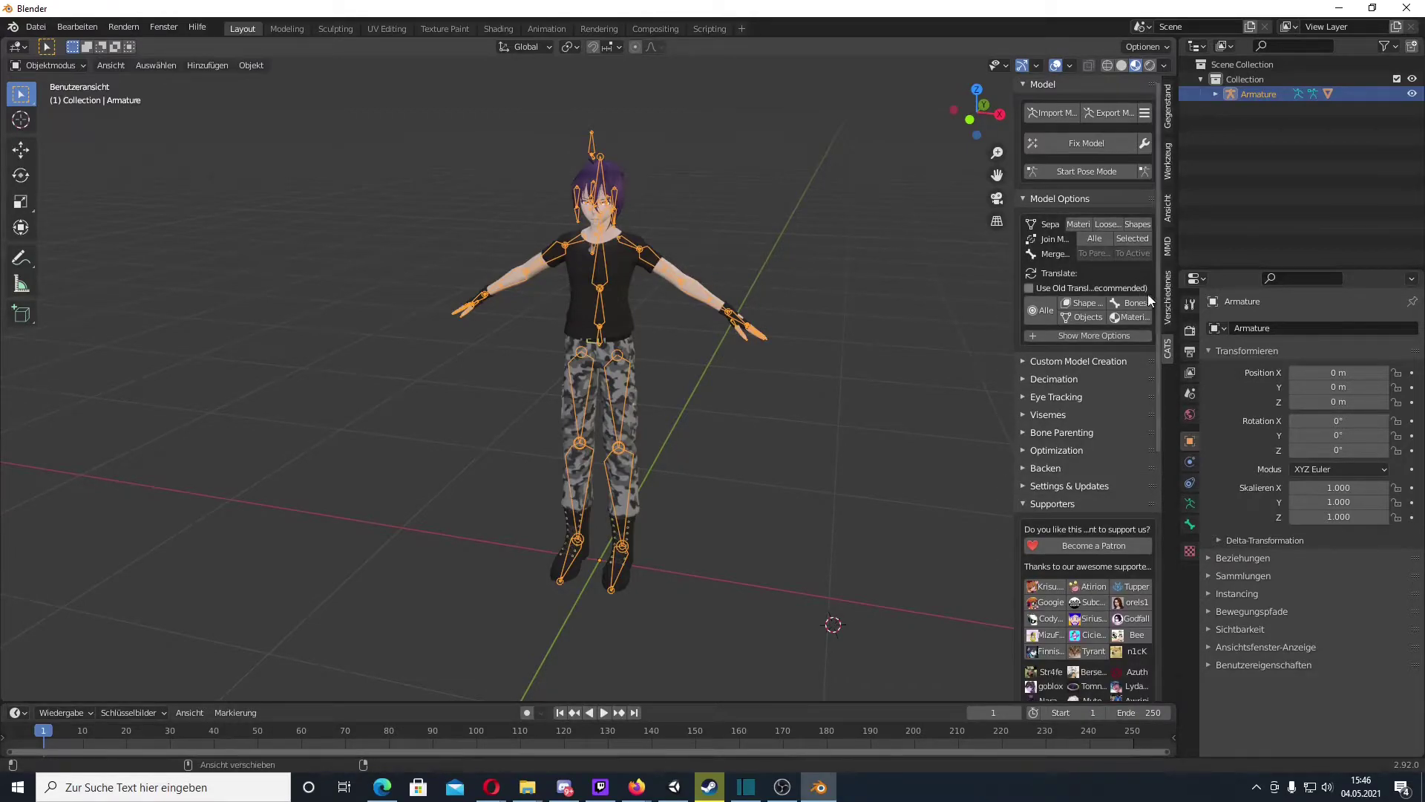
left_click(1190, 415)
left_click(1300, 171)
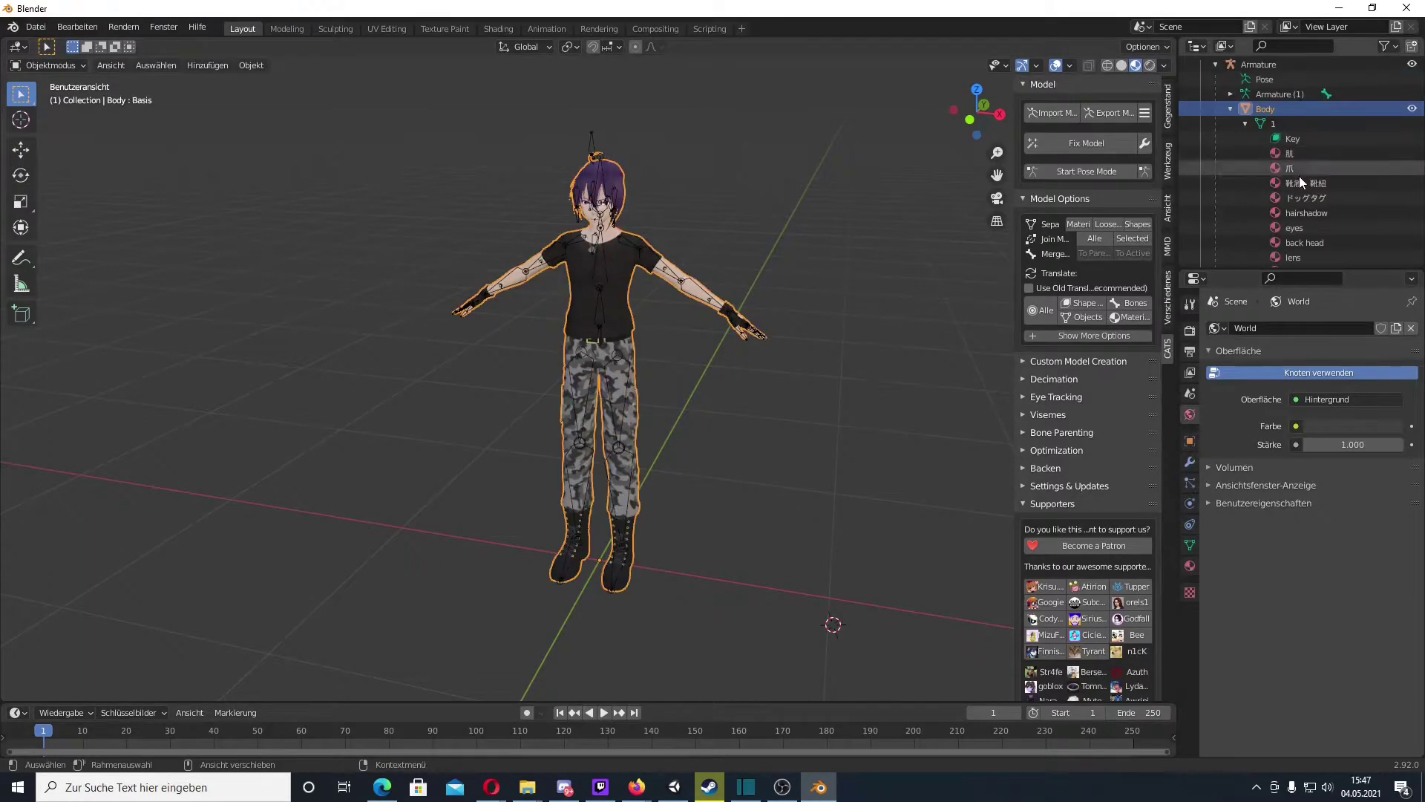
scroll(1306, 186, "down", 3)
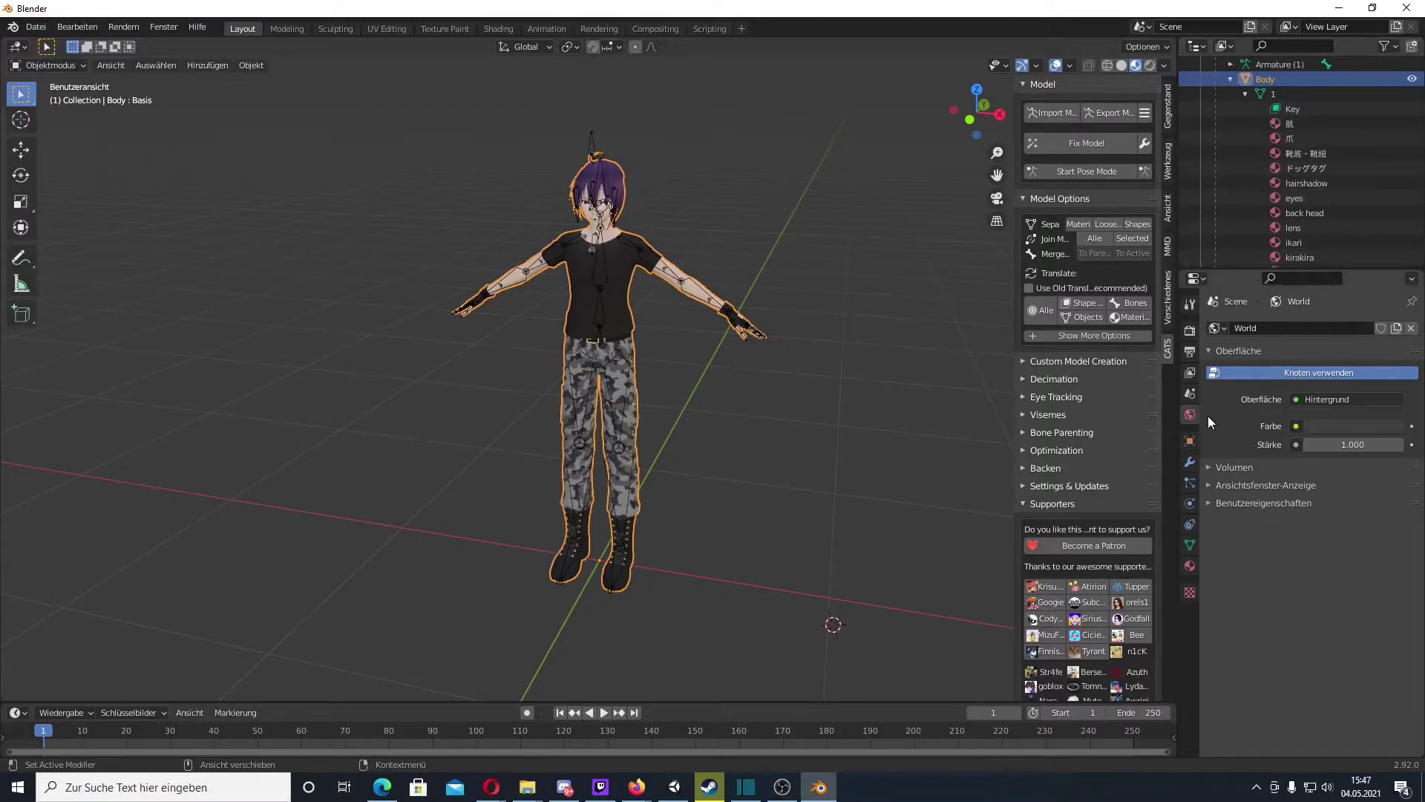
Step: Inspect the Body mesh's material slots, then its vertex groups and shape keys
left_click(1191, 566)
scroll(1288, 375, "up", 2)
scroll(1292, 356, "up", 3)
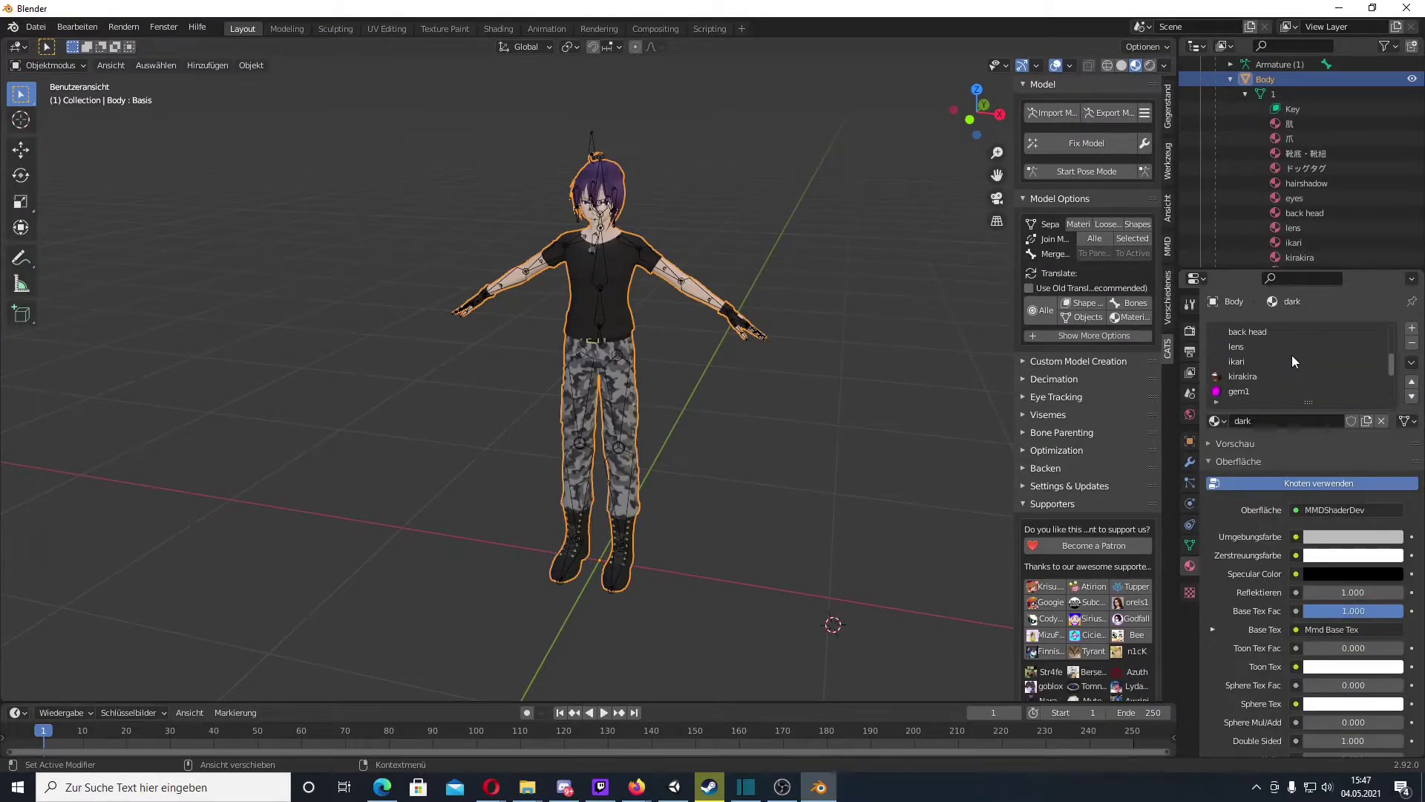
scroll(1296, 354, "up", 1)
scroll(1299, 353, "up", 2)
scroll(1299, 354, "up", 1)
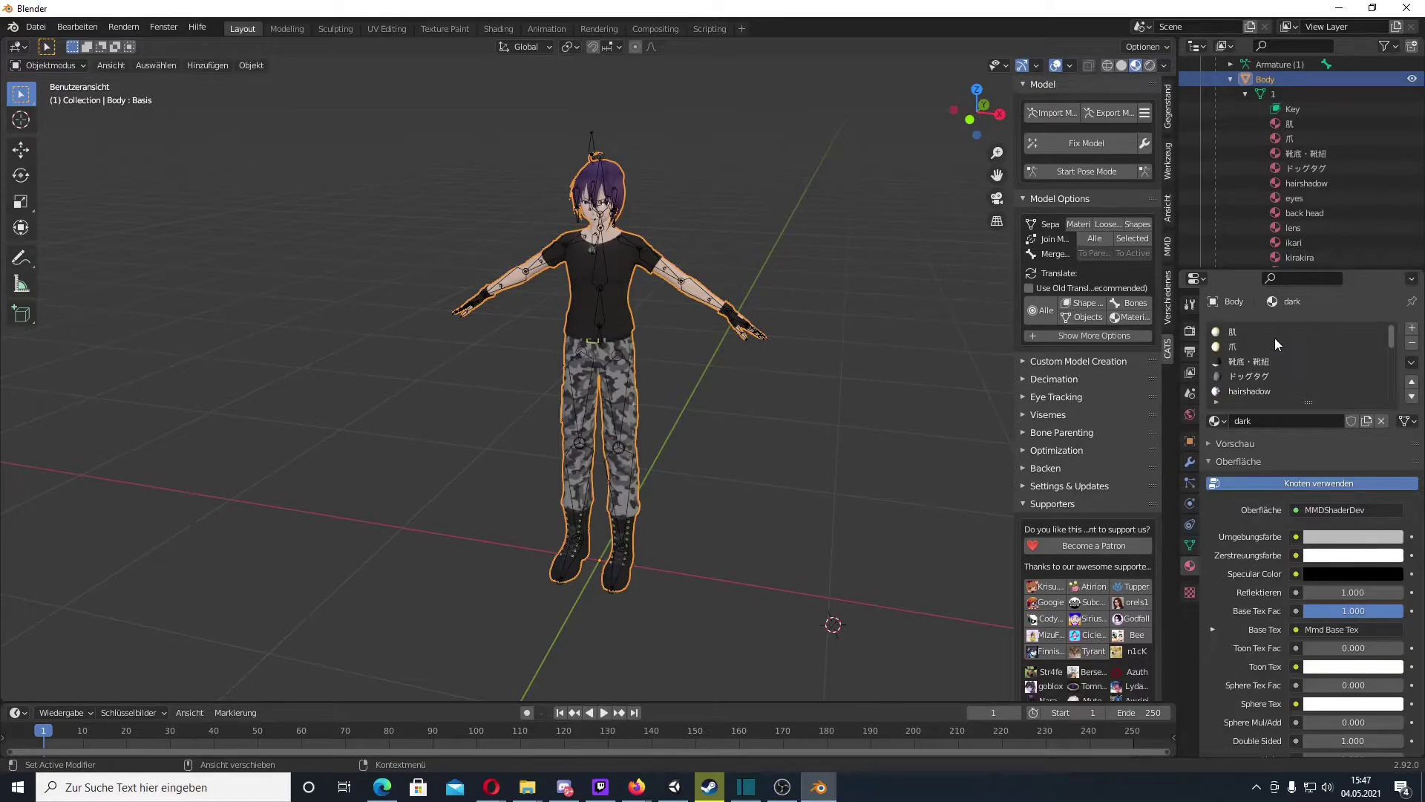
left_click(1190, 545)
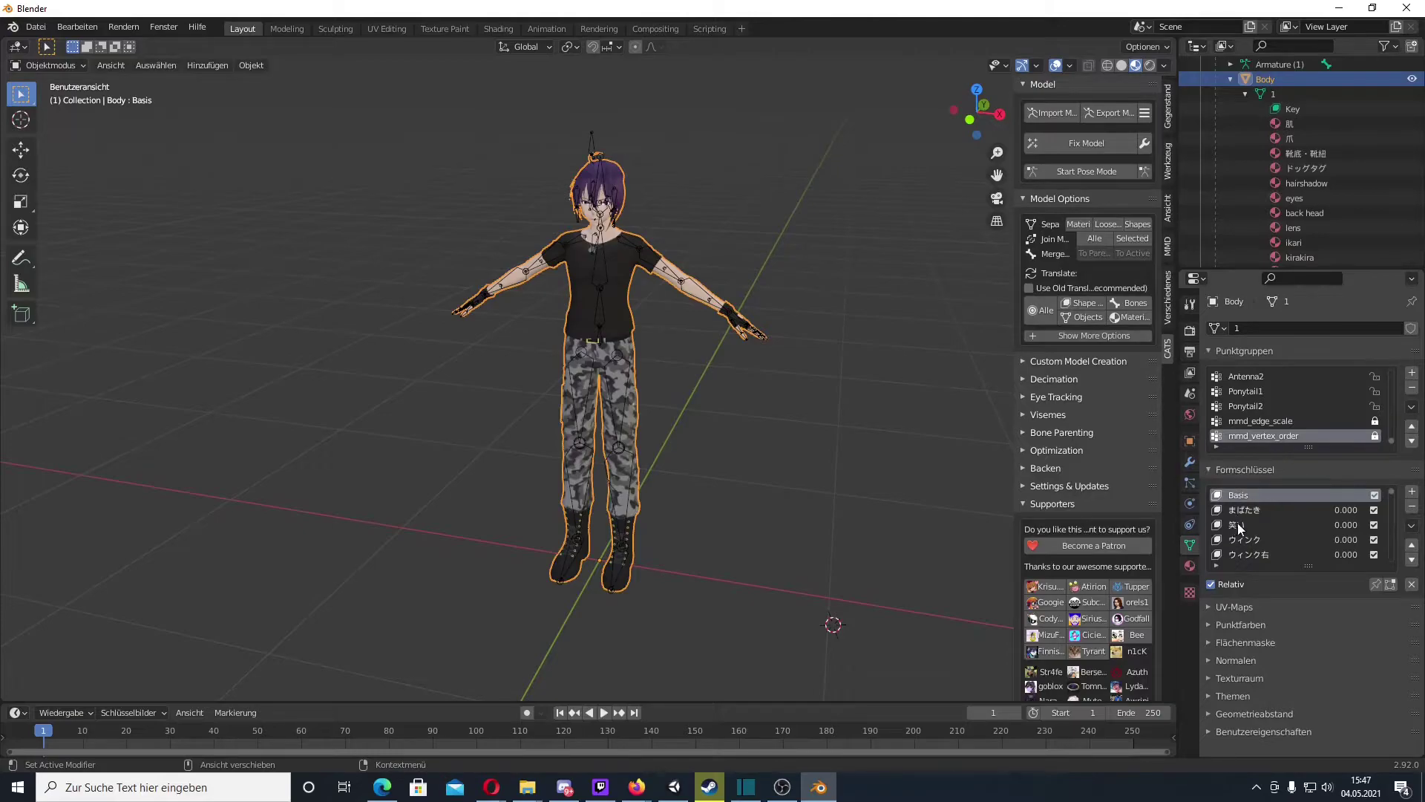
Step: Translate all names into English with Cats, then expand the Eye Tracking panel showing Kopf, Eye_L, Eye_R
scroll(1247, 527, "down", 3)
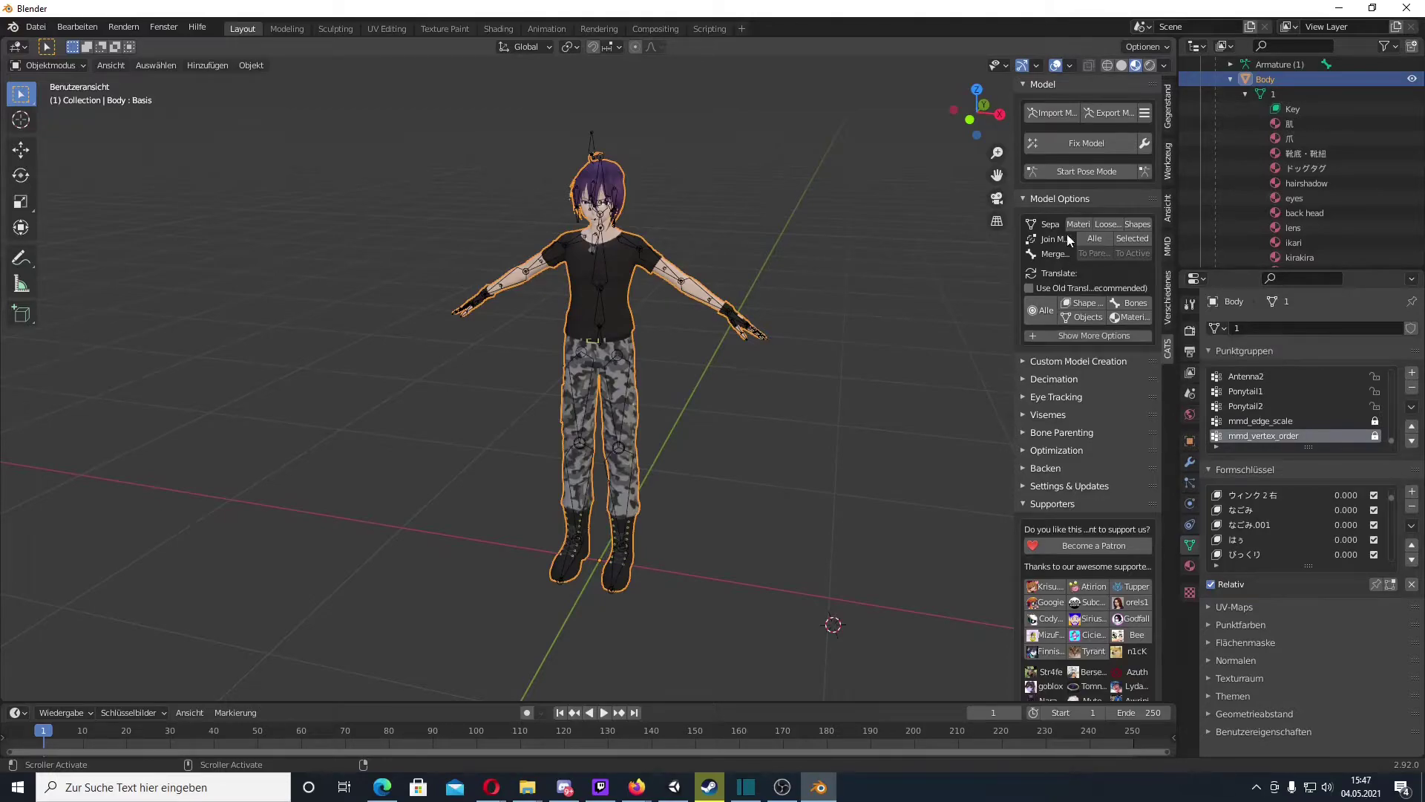
left_click(1038, 316)
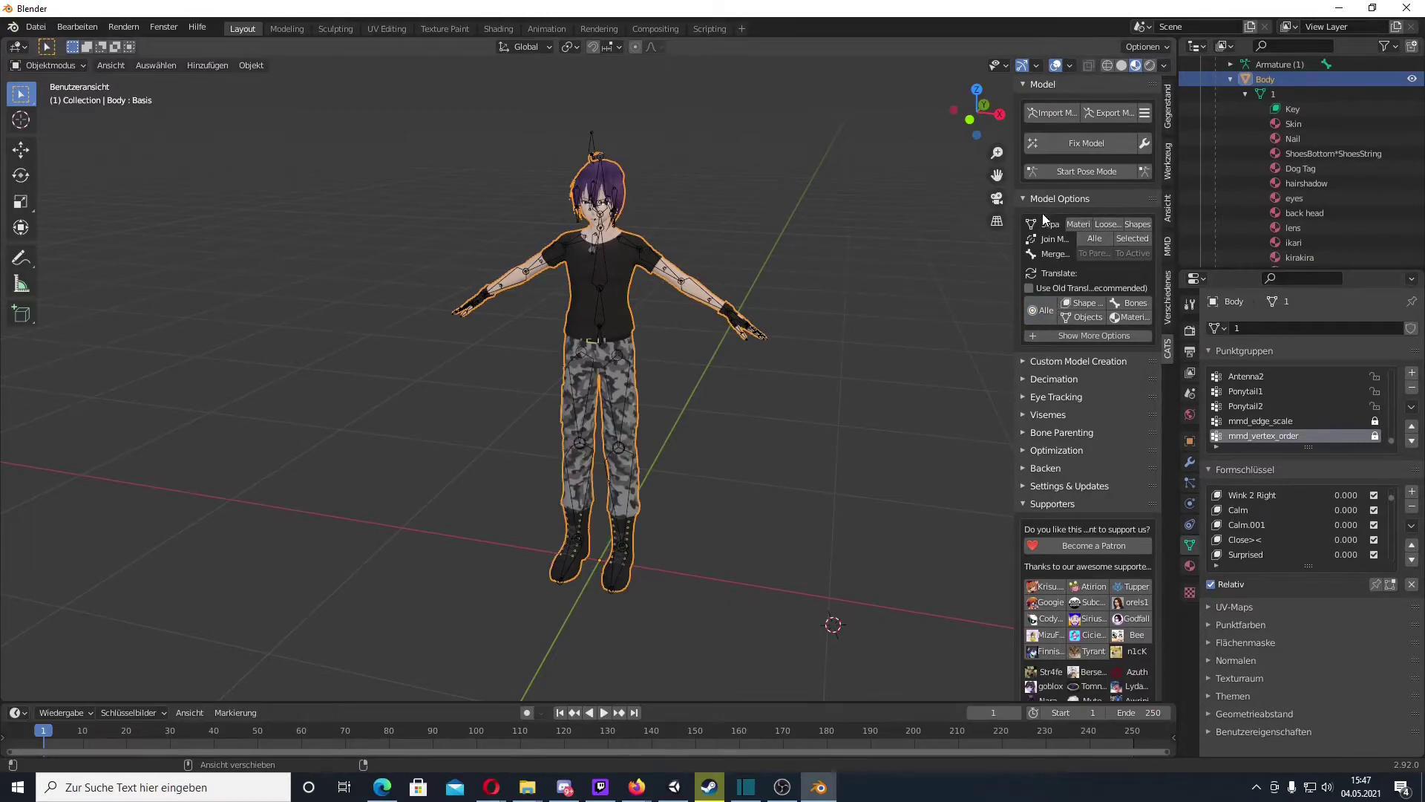
left_click(1028, 199)
left_click(1024, 251)
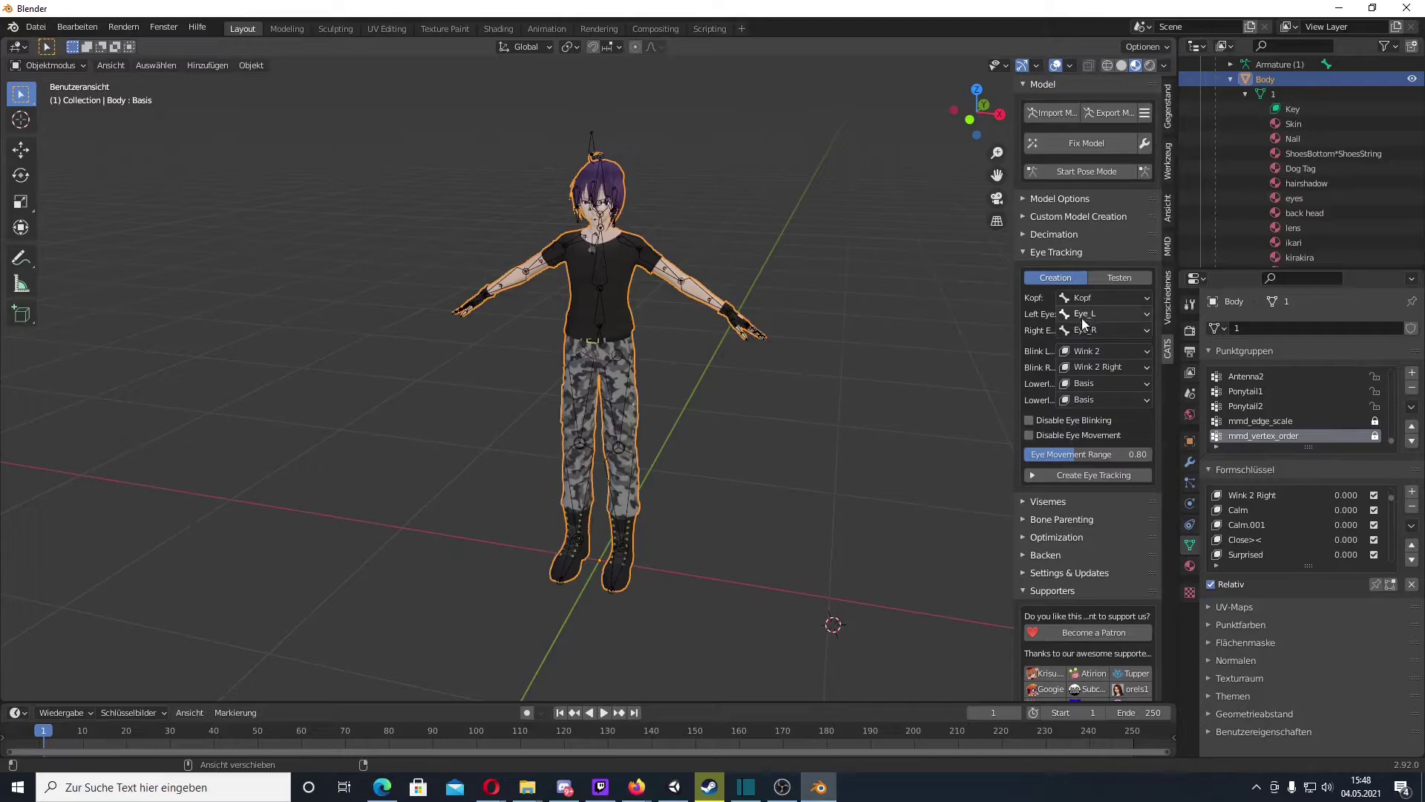
Step: Use head Kopf, eyes Eye_L/Eye_R and blinks Wink 2/Wink 2 Right for eye tracking, ending in Object Mode
scroll(788, 337, "up", 5)
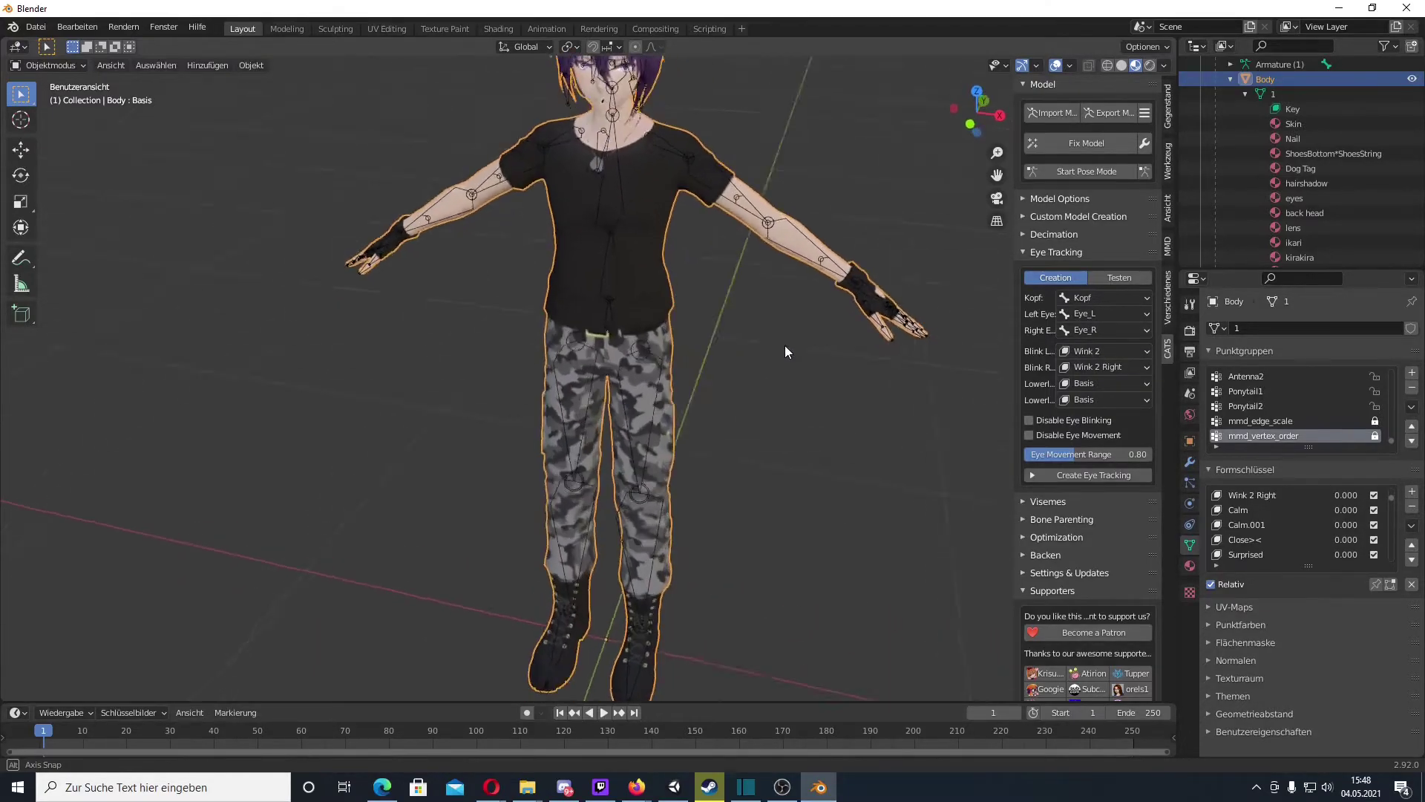
middle_click_drag(773, 328, 795, 512, "shift")
scroll(785, 390, "up", 5)
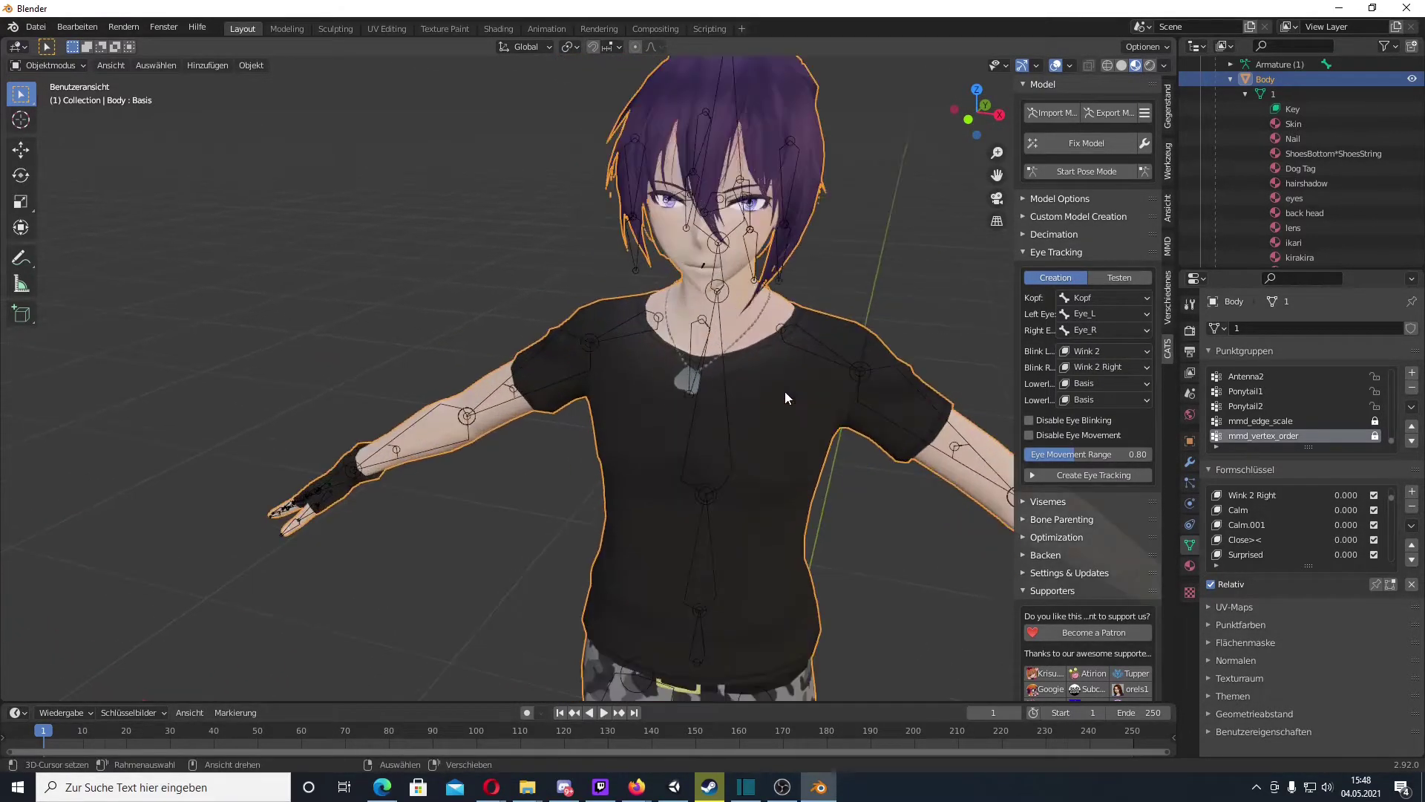
left_click(715, 240)
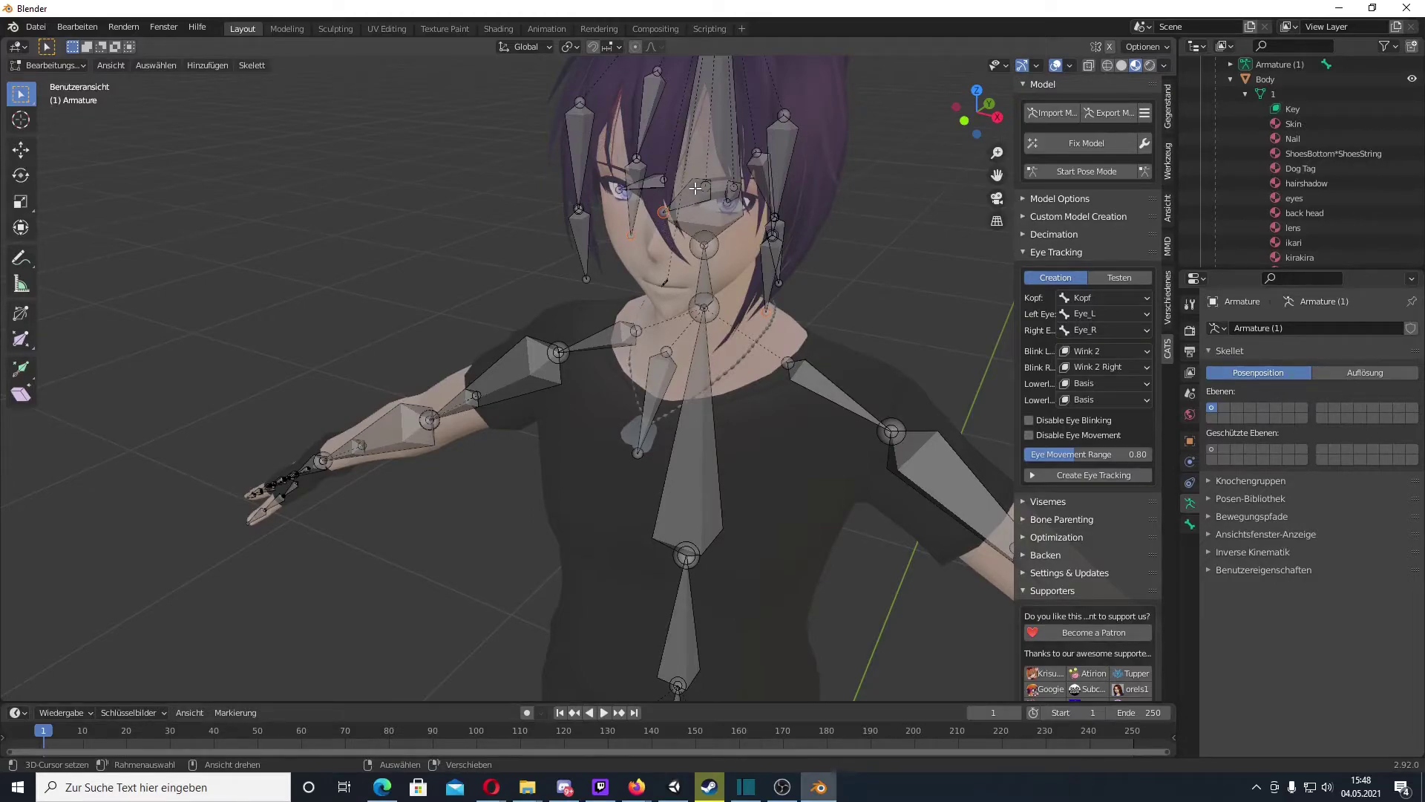
left_click(731, 195)
mouse_move(731, 194)
middle_mouse_down()
mouse_move(652, 272)
mouse_move(668, 357)
middle_mouse_up()
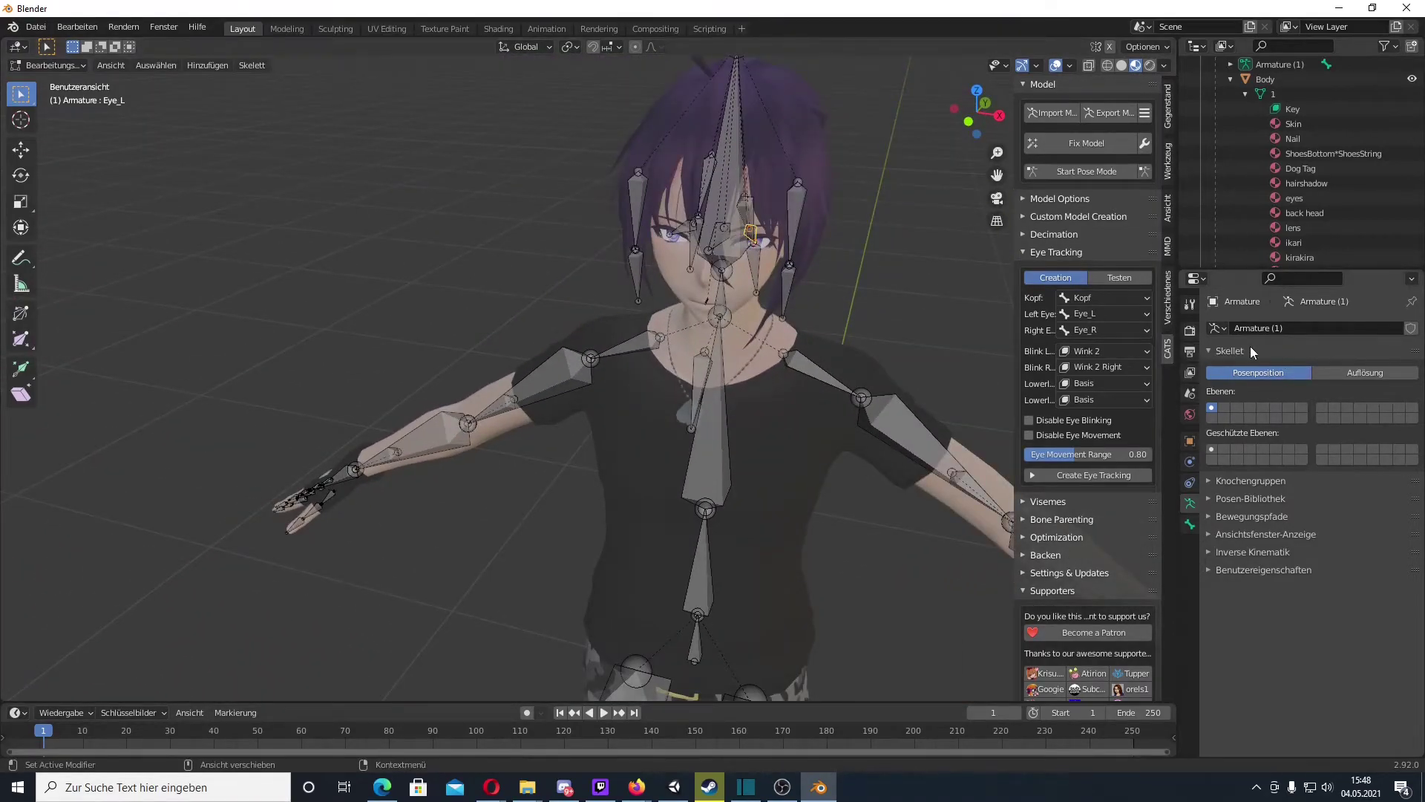
left_click(1191, 526)
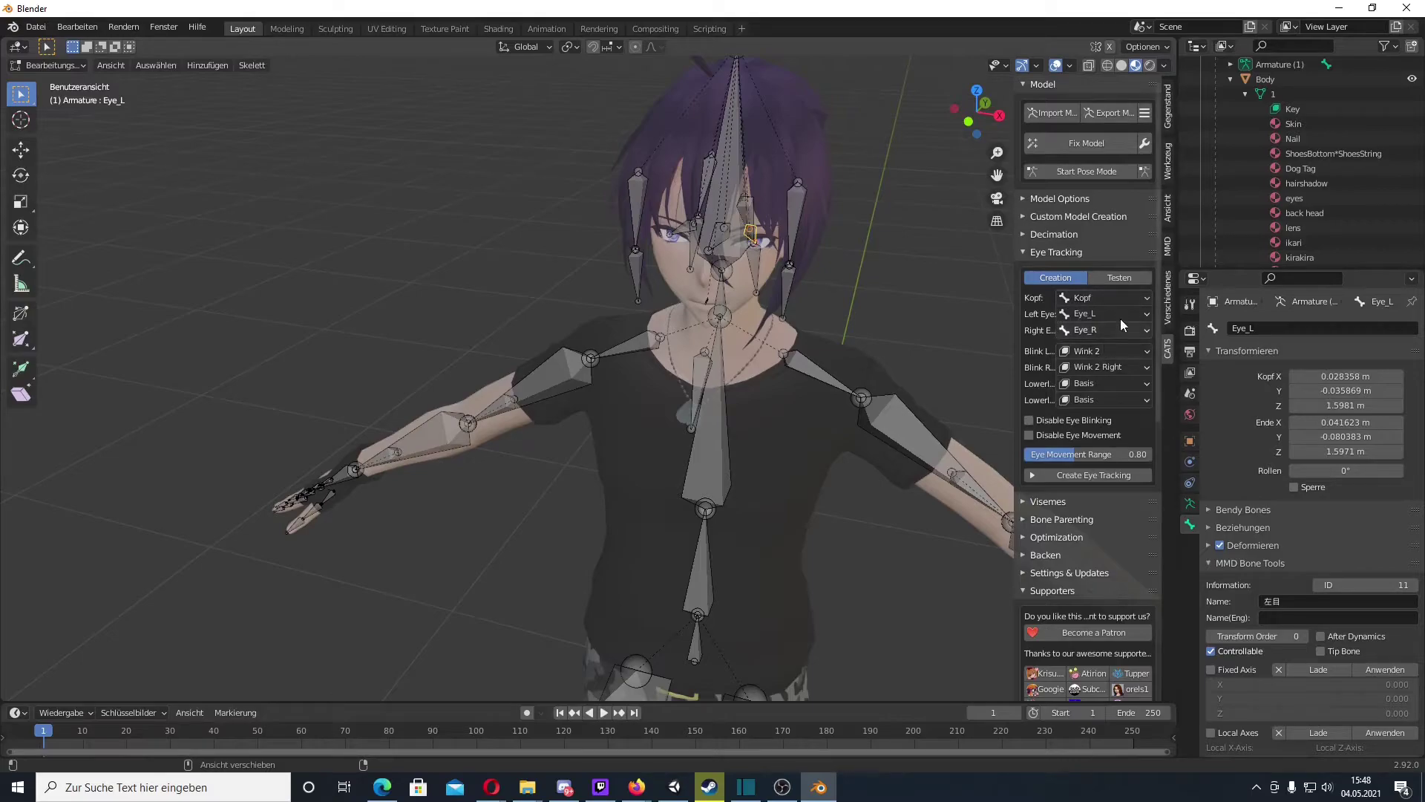
left_click(682, 229)
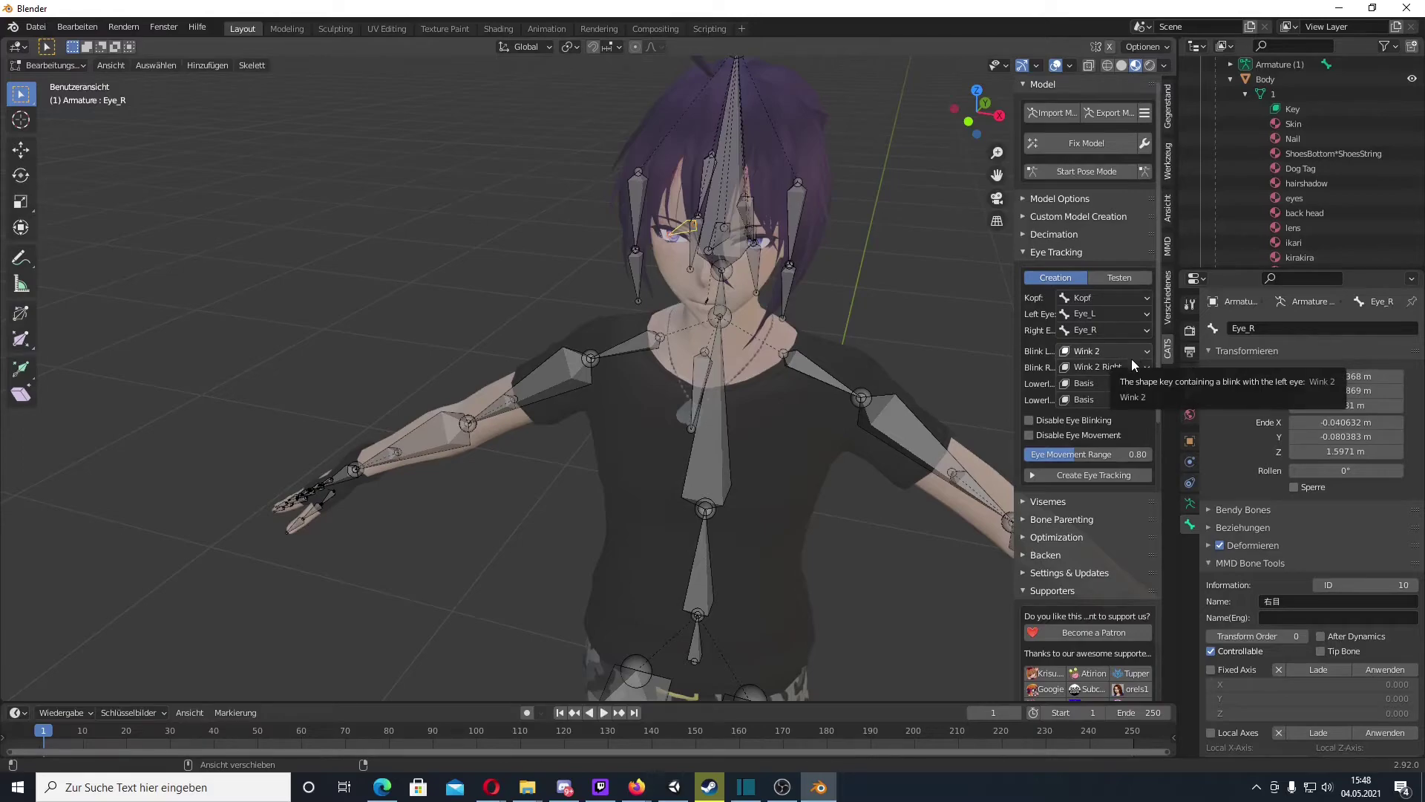
key("Tab")
key("Tab")
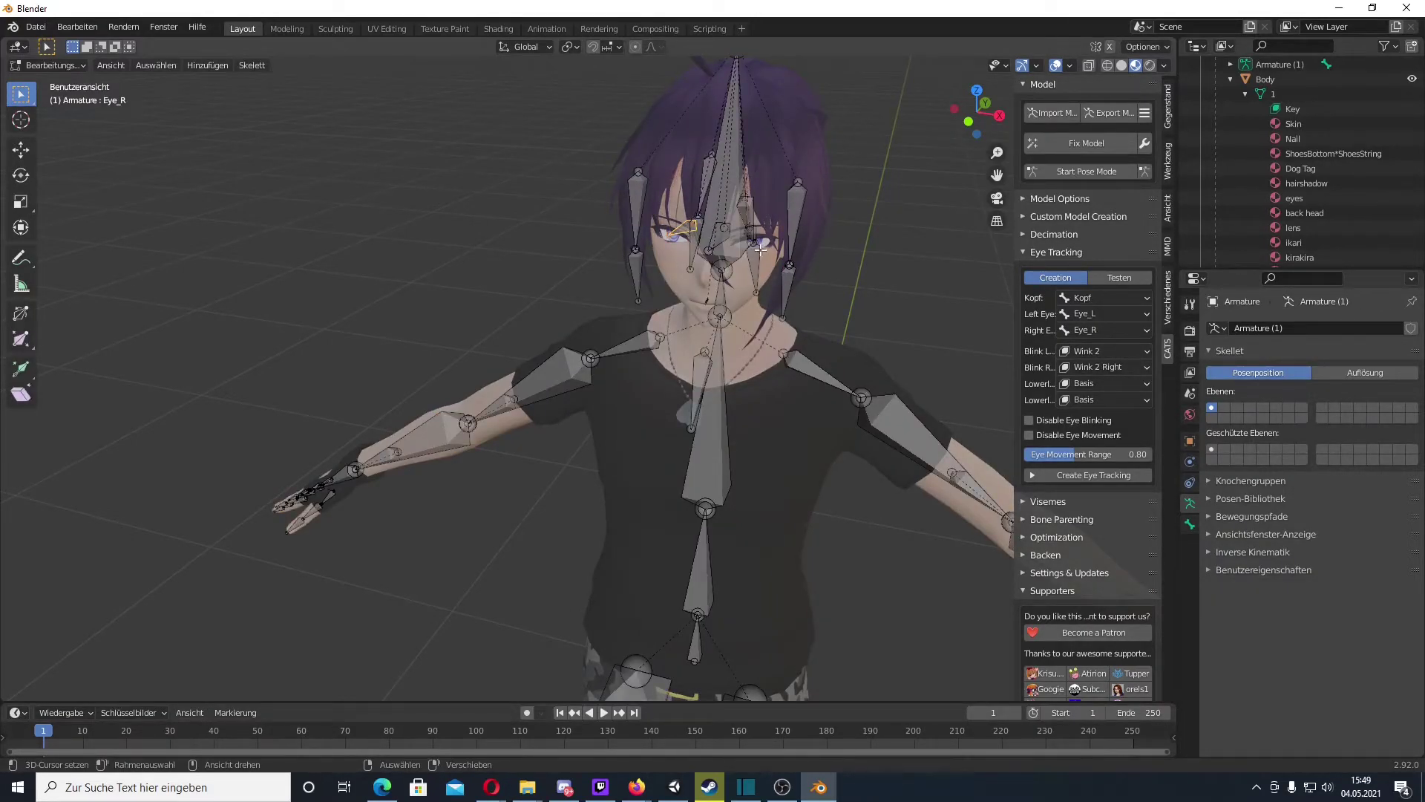
key("Tab")
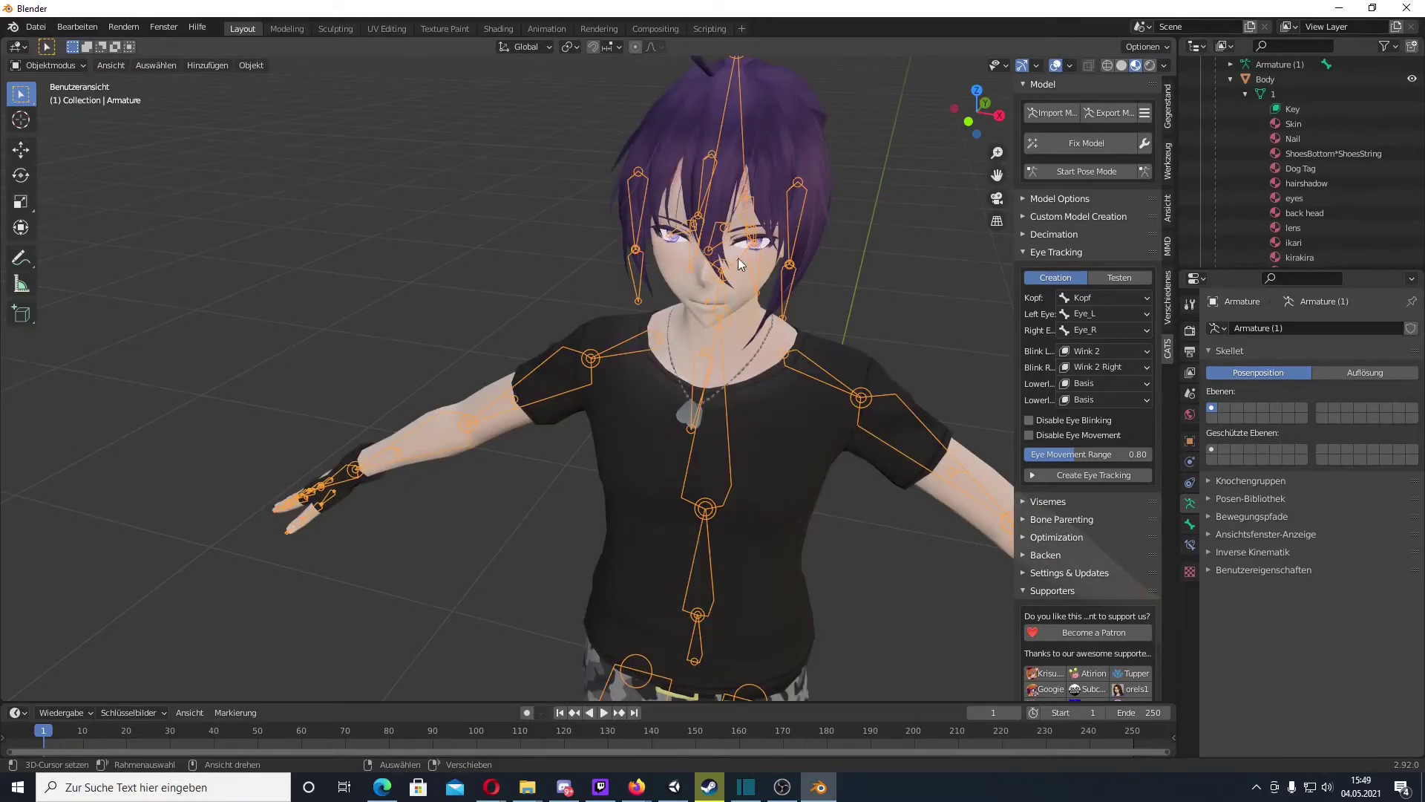
Step: Preview the Wink 2 Right and Wink 2 shape keys on the face, returning both to 0.000
left_click(778, 110)
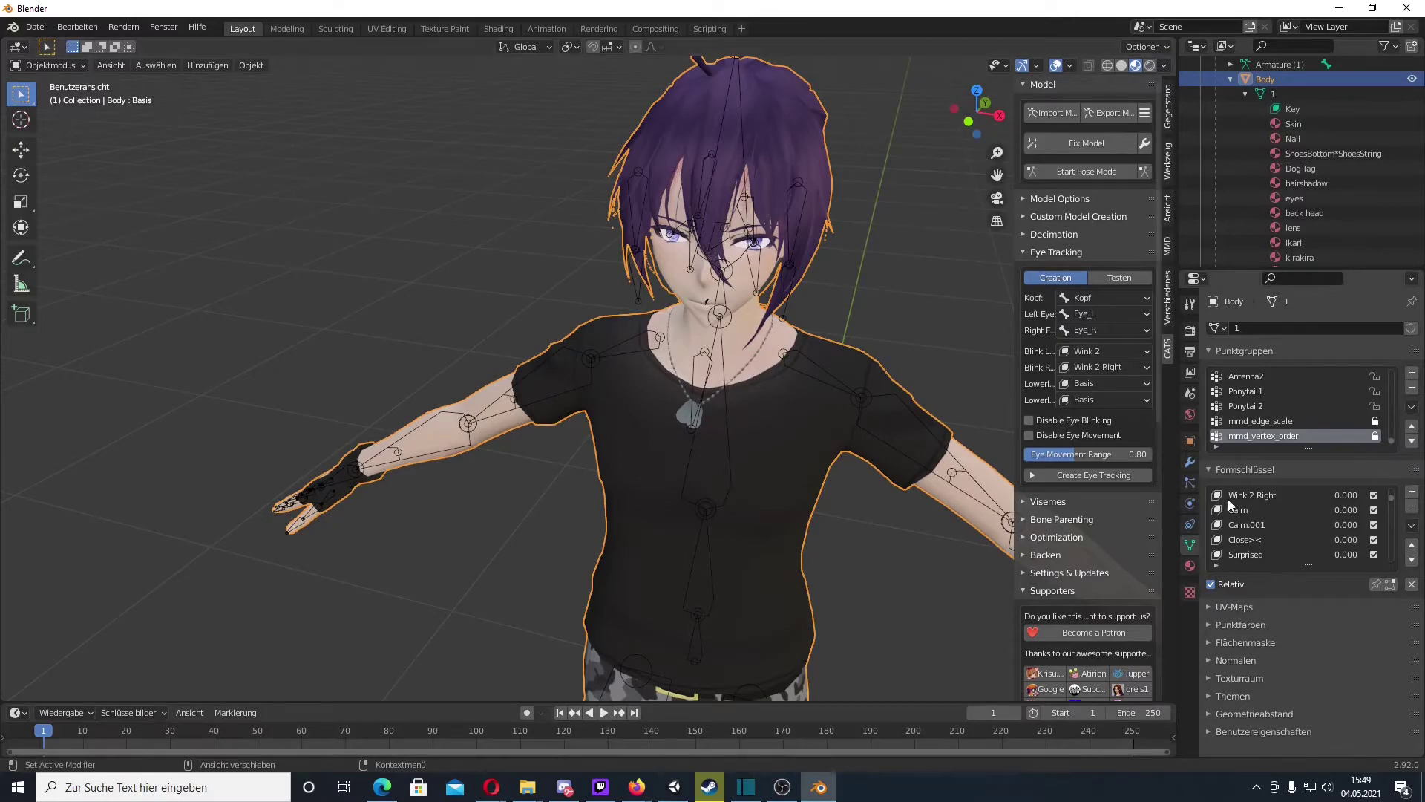
left_click(1258, 495)
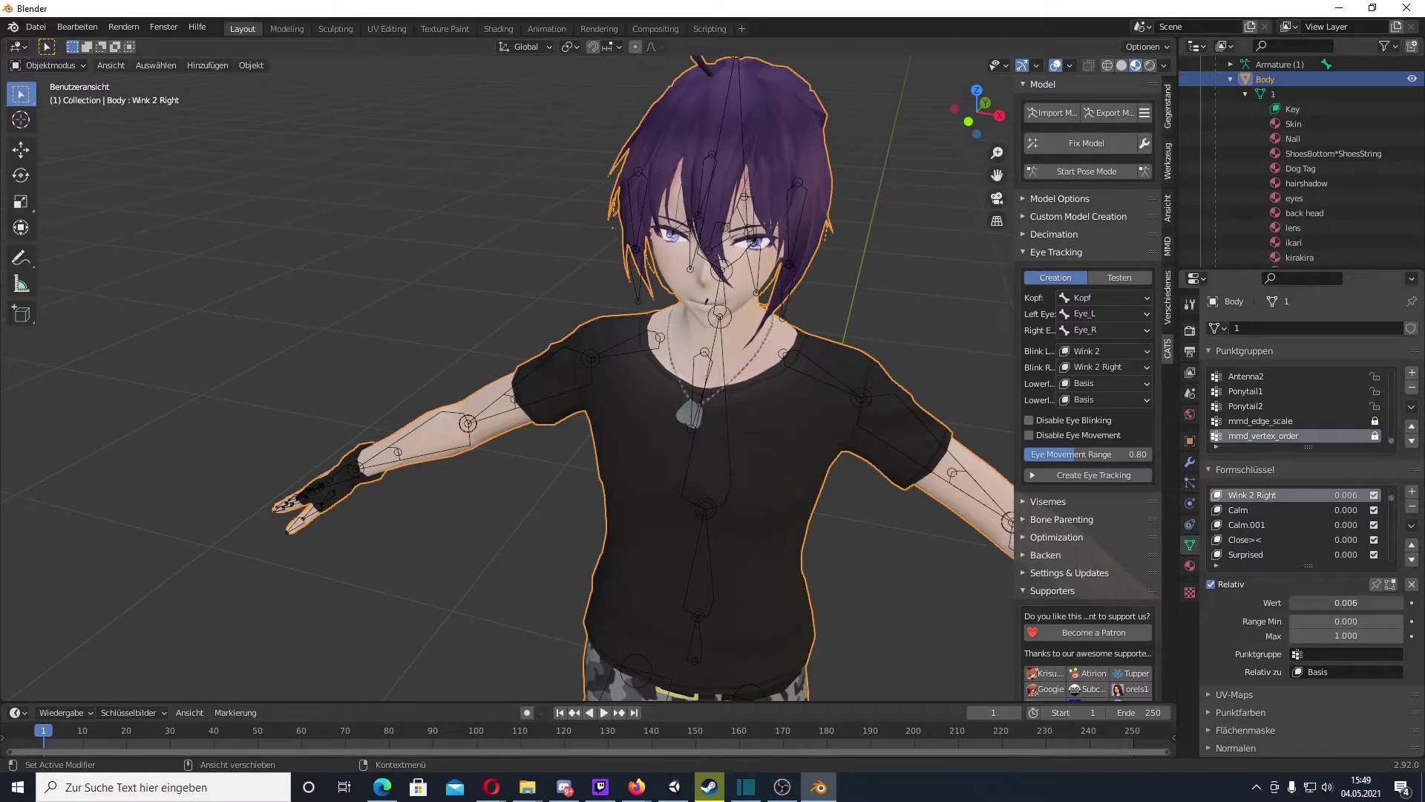
left_click_drag(1294, 604, 1403, 604)
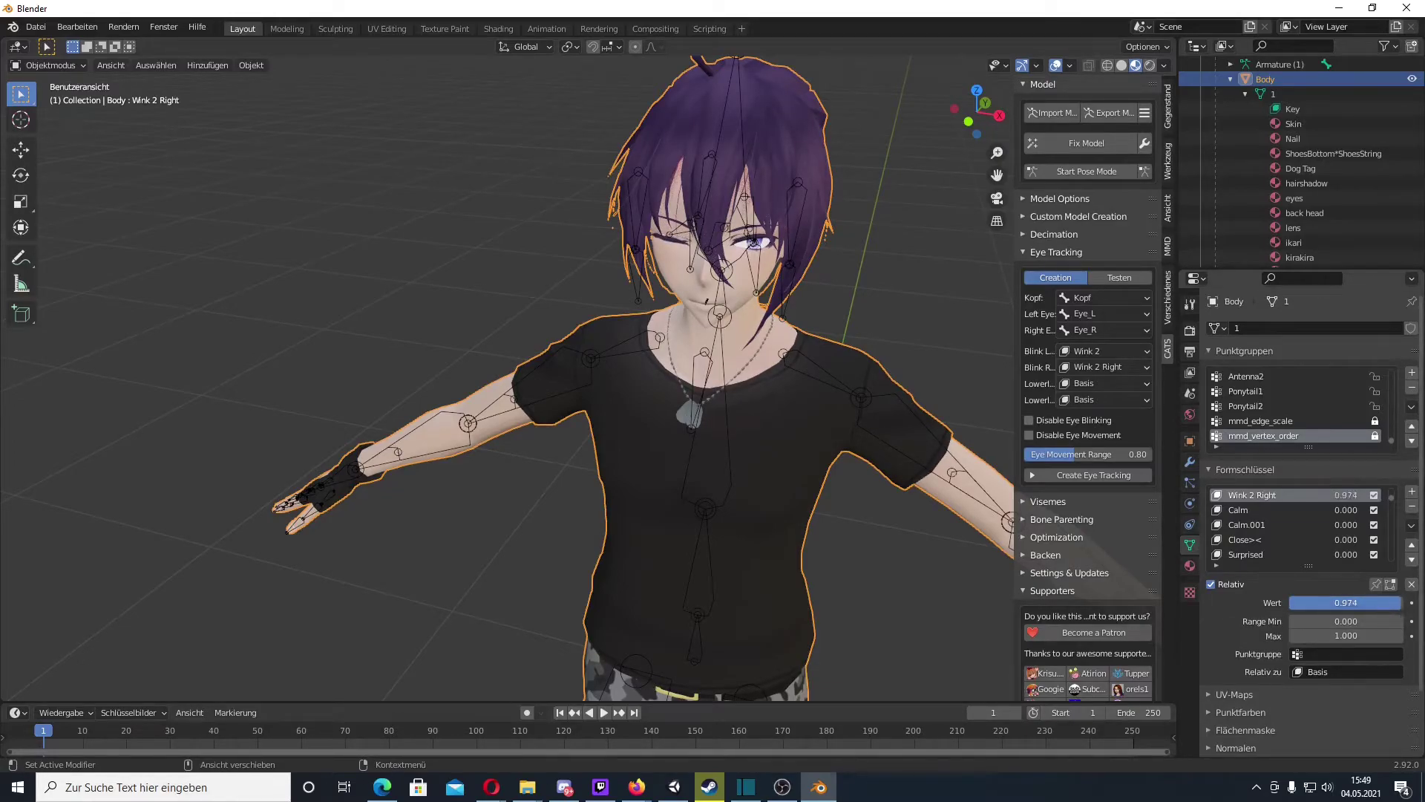
left_click_drag(1403, 604, 1296, 604)
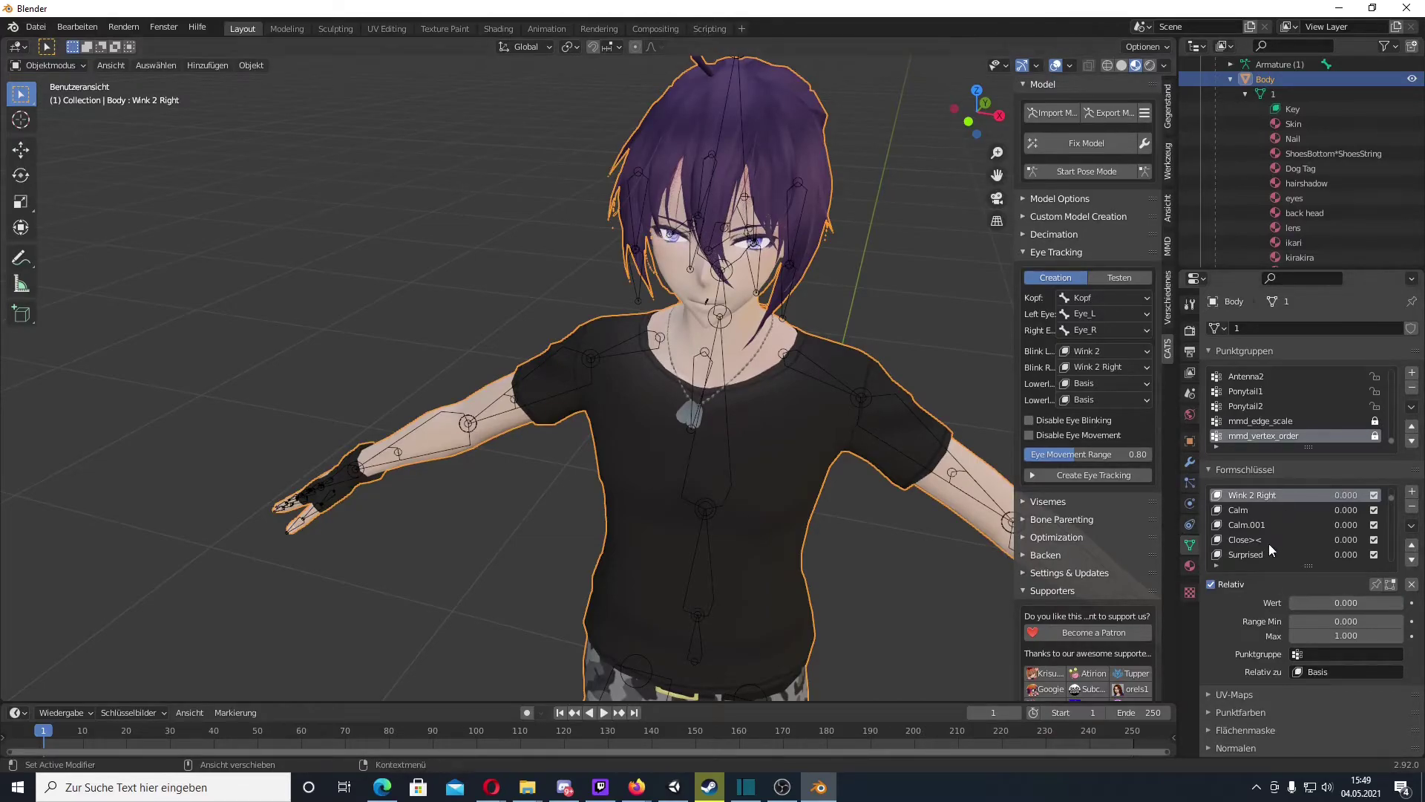
scroll(1268, 543, "up", 1)
scroll(1276, 518, "up", 1)
left_click(1249, 508)
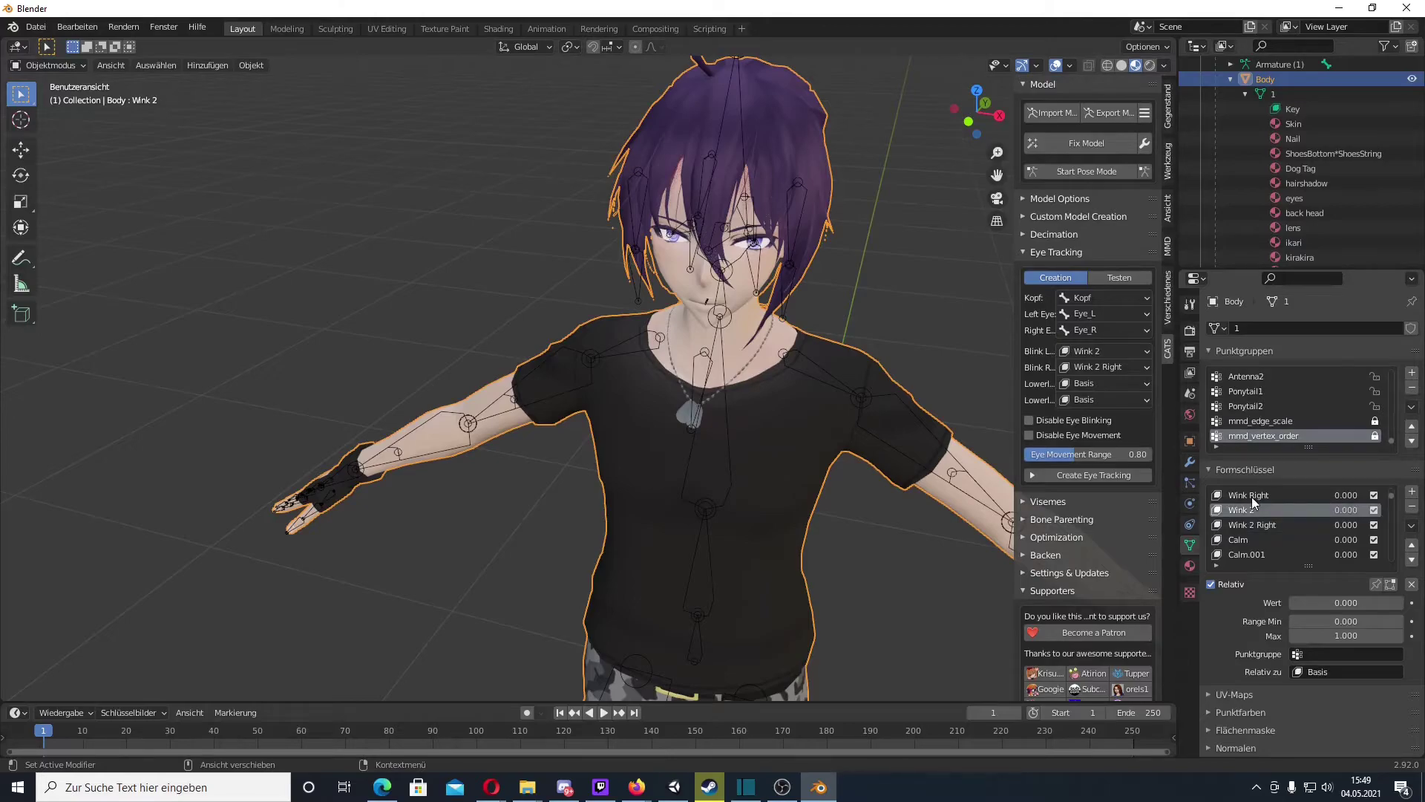
mouse_move(1294, 601)
left_mouse_down()
mouse_move(1403, 603)
mouse_move(1291, 603)
left_mouse_up()
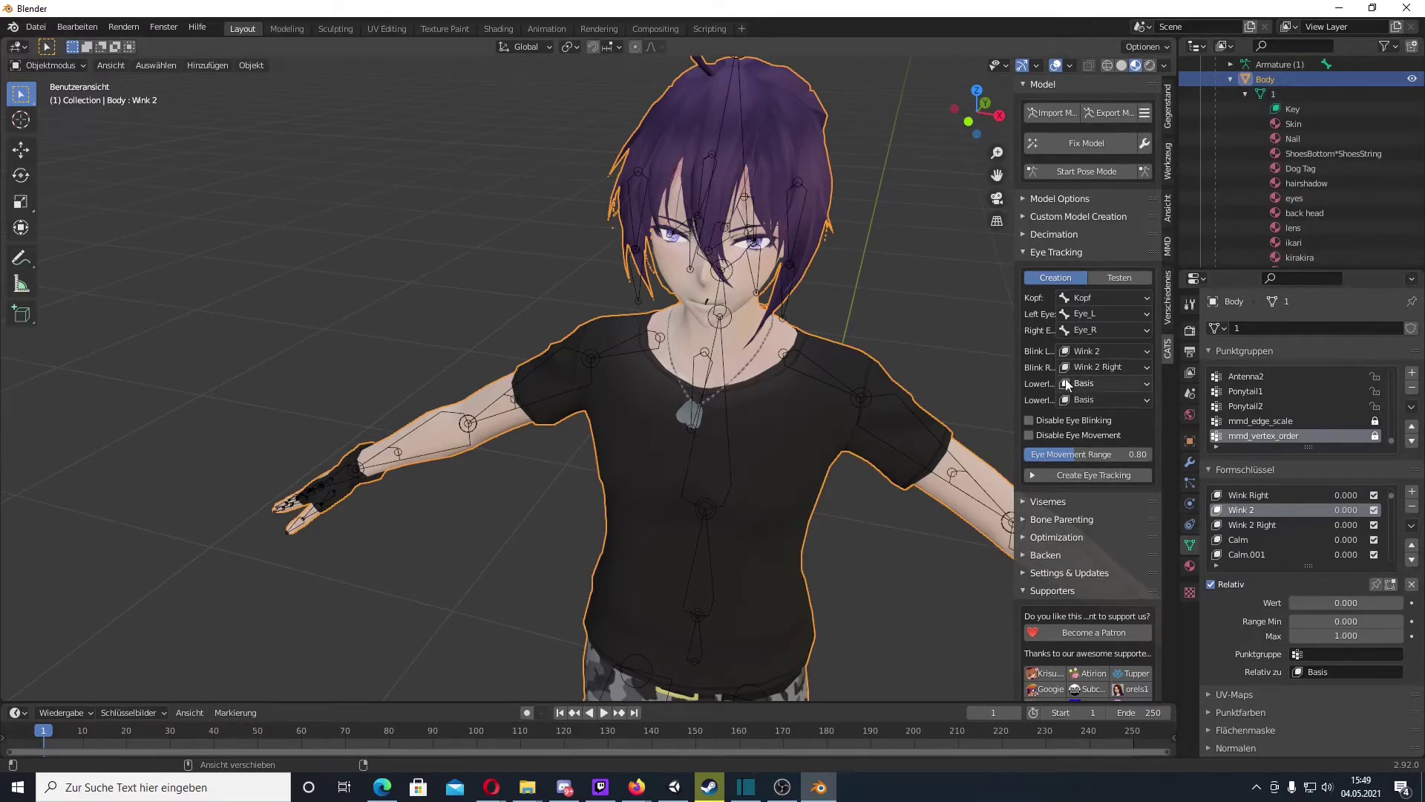
Step: Create eye tracking, then test the eye movement with the Up-Down slider and stop testing
left_click(1078, 475)
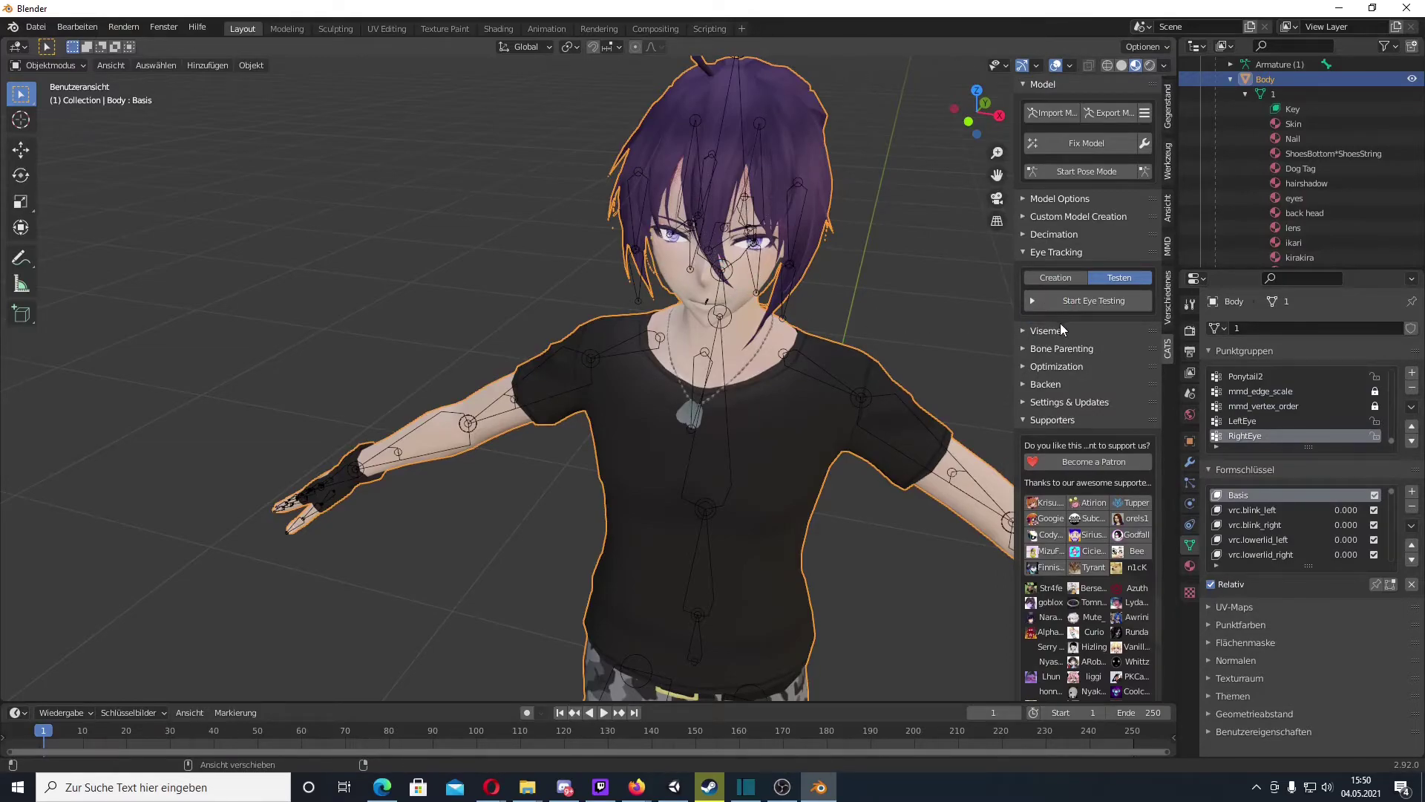
left_click(1072, 302)
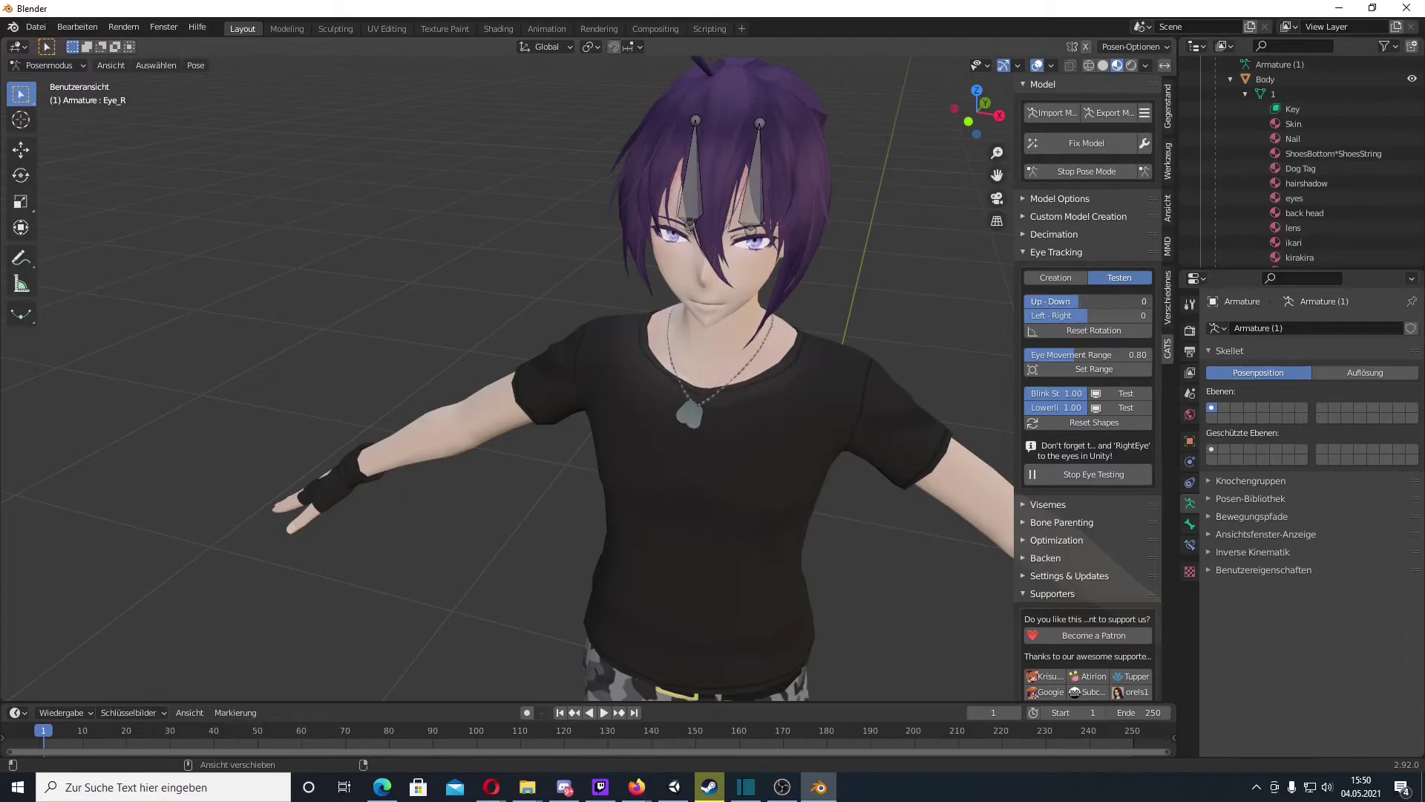
mouse_move(1072, 301)
left_mouse_down()
mouse_move(1039, 301)
mouse_move(1091, 301)
mouse_move(1039, 316)
left_mouse_up()
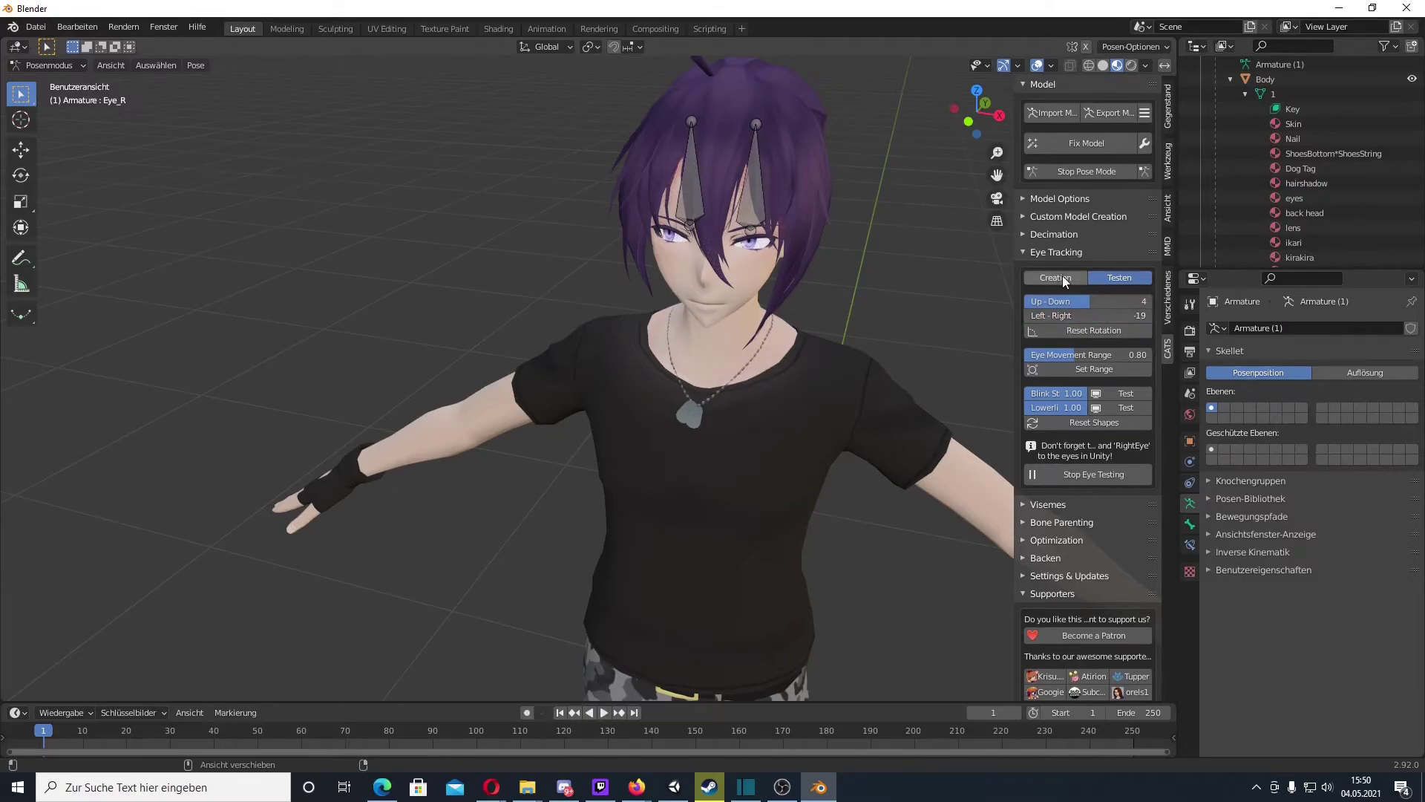
left_click(1094, 475)
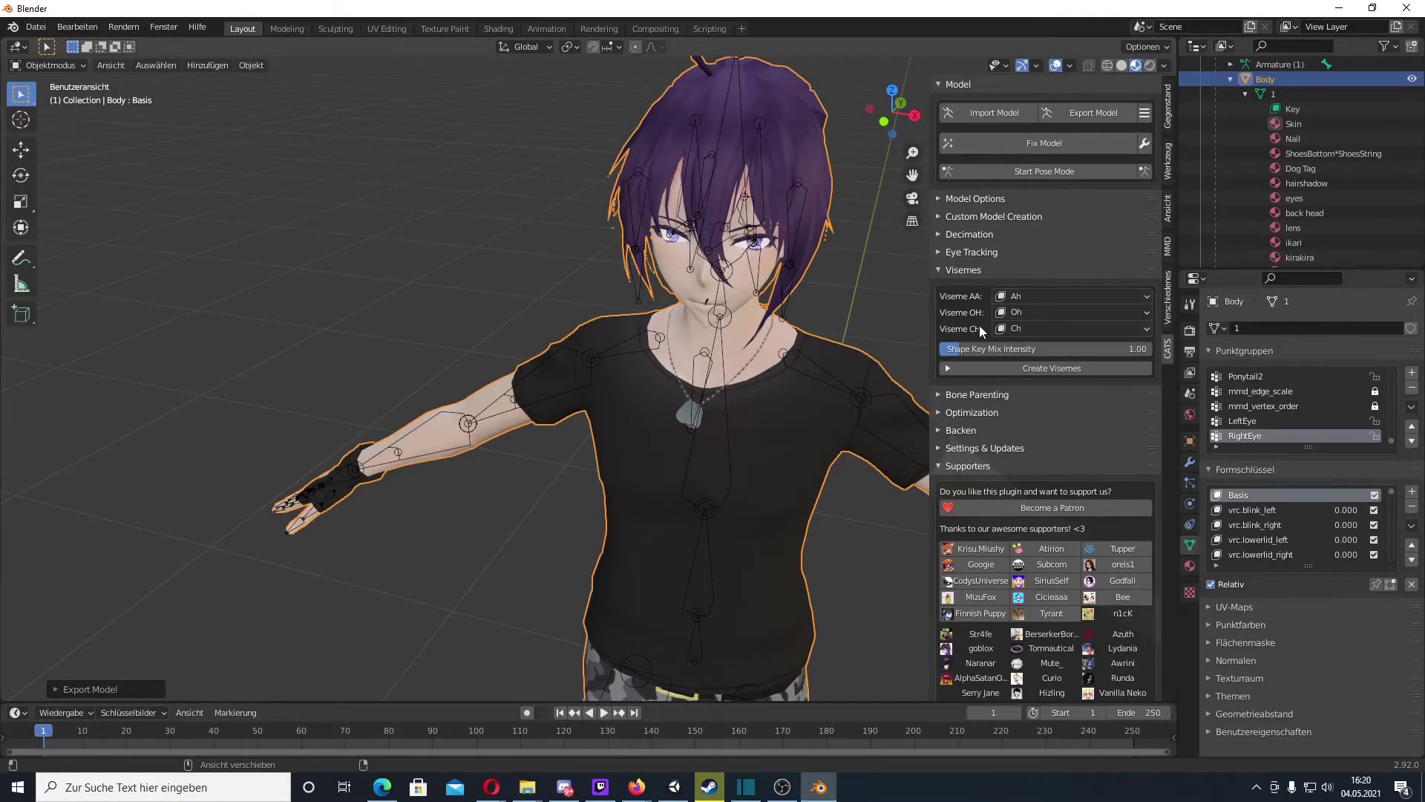
Step: Create visemes from Ah, Oh and Ch, then preview the new vrc.v_aa shape key
left_click(1027, 293)
left_click(613, 312)
left_click(1045, 367)
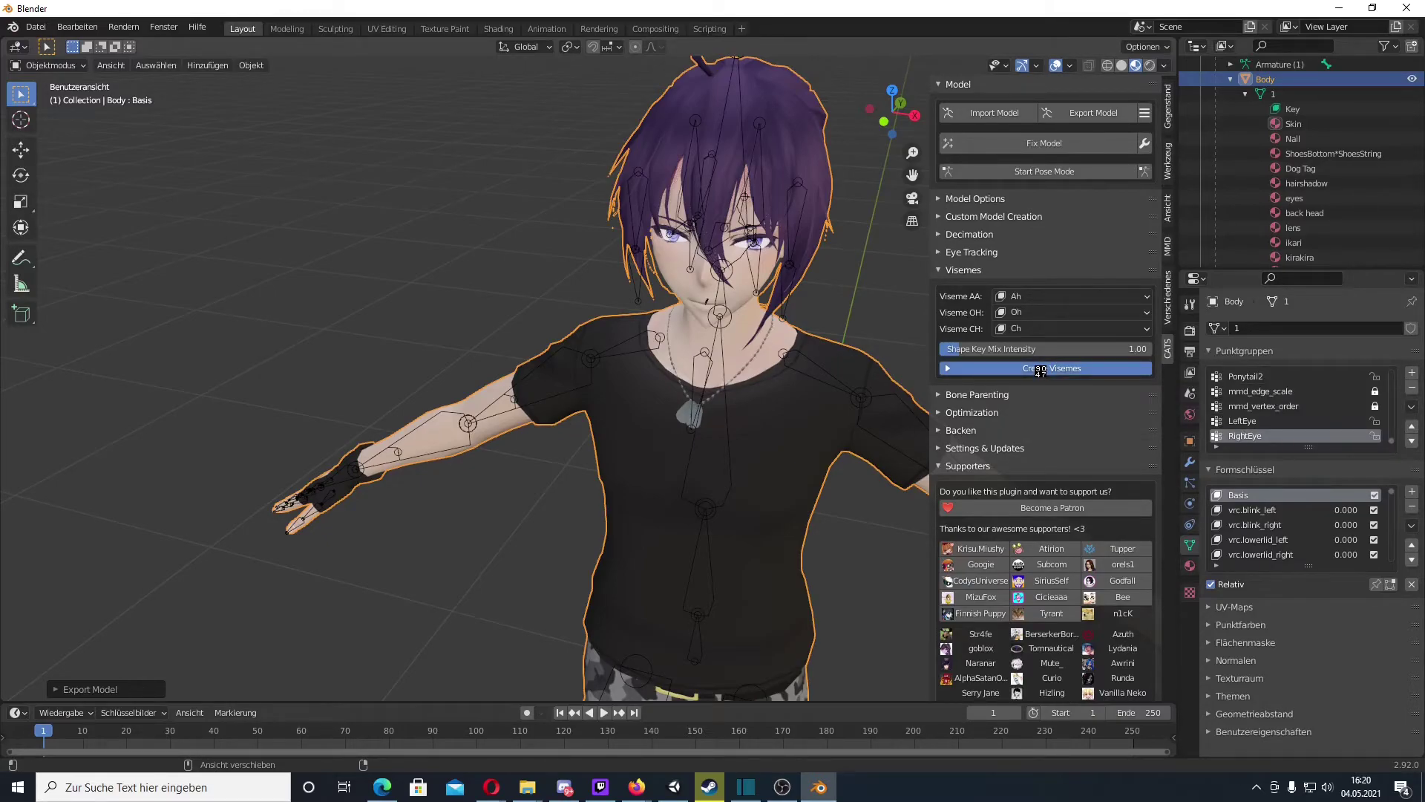
scroll(1291, 497, "down", 3)
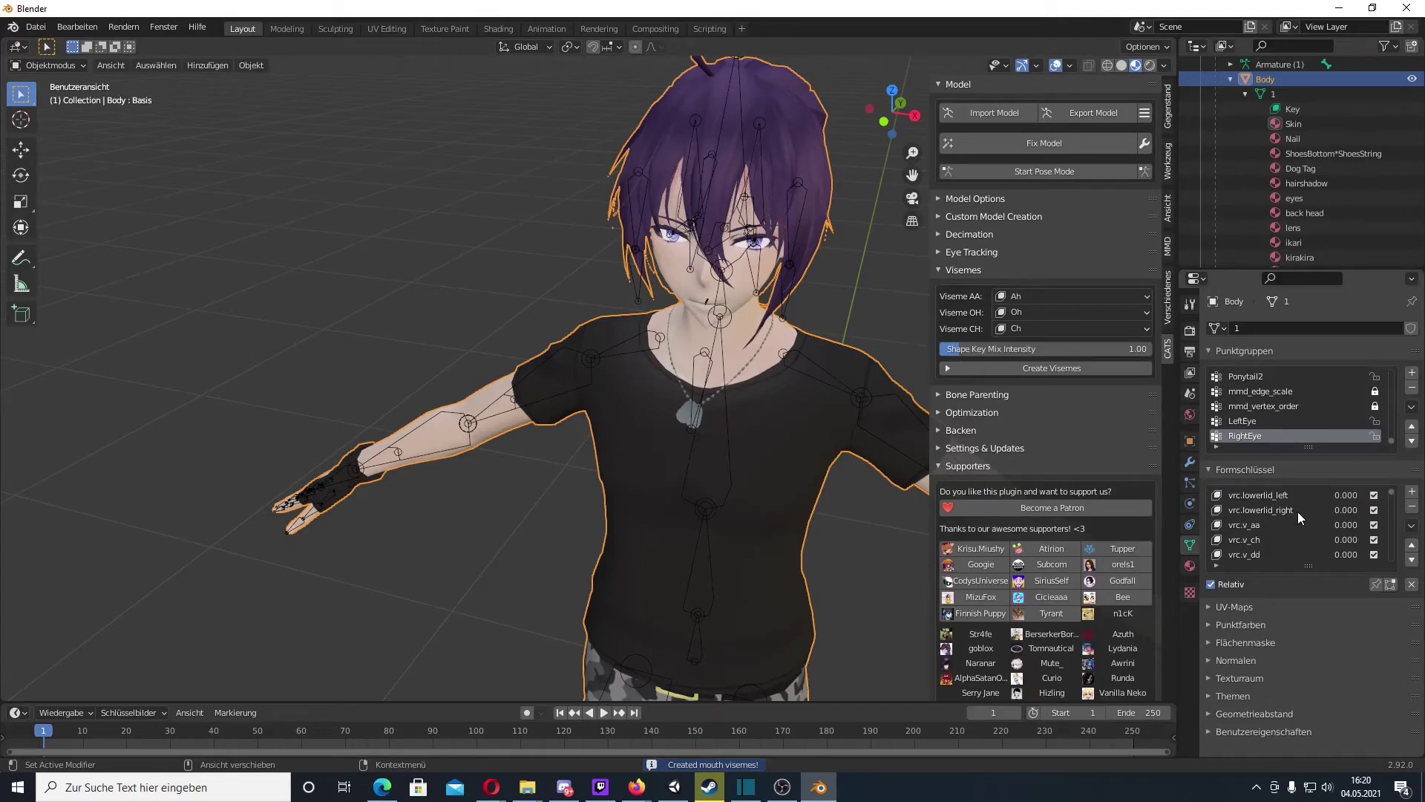
left_click(1240, 524)
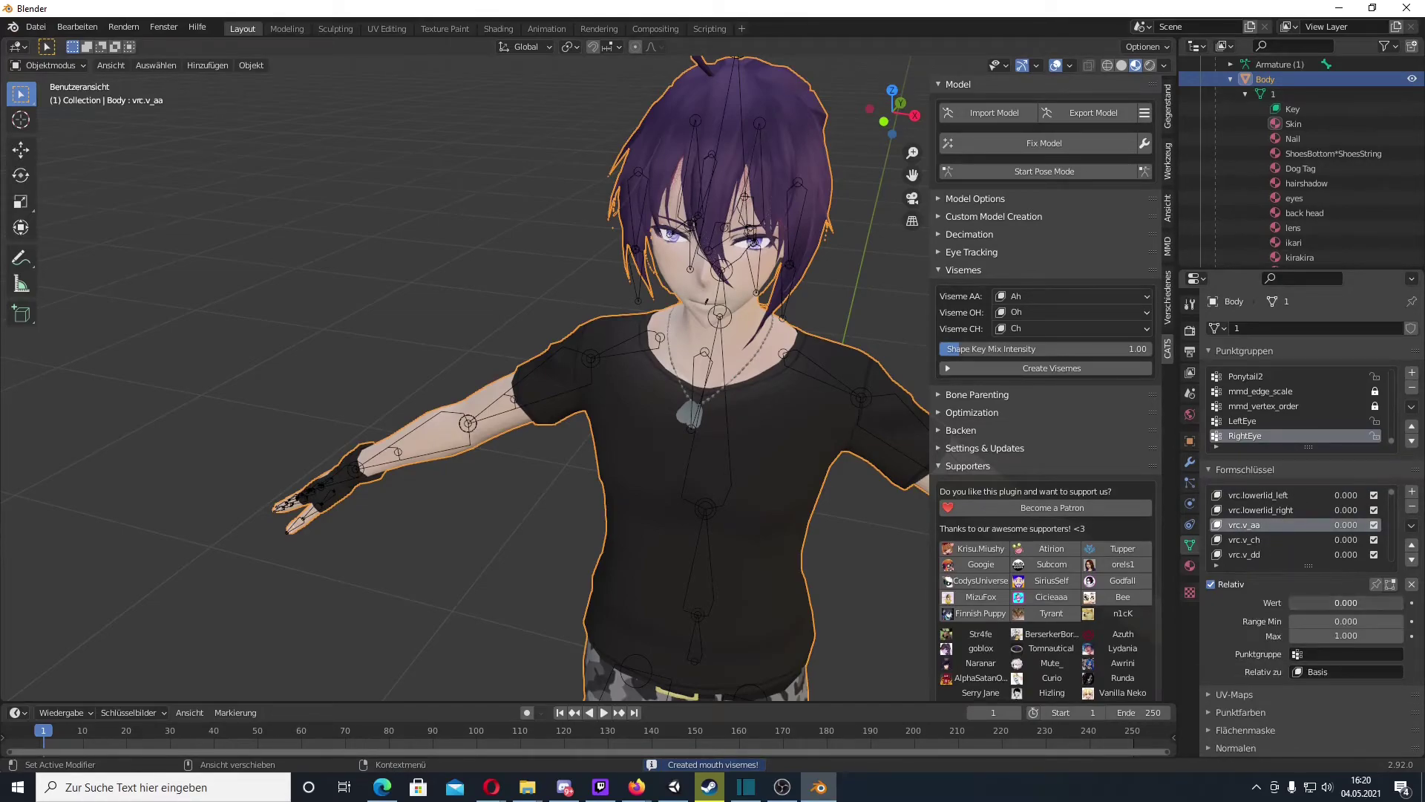
left_click_drag(1292, 603, 1294, 603)
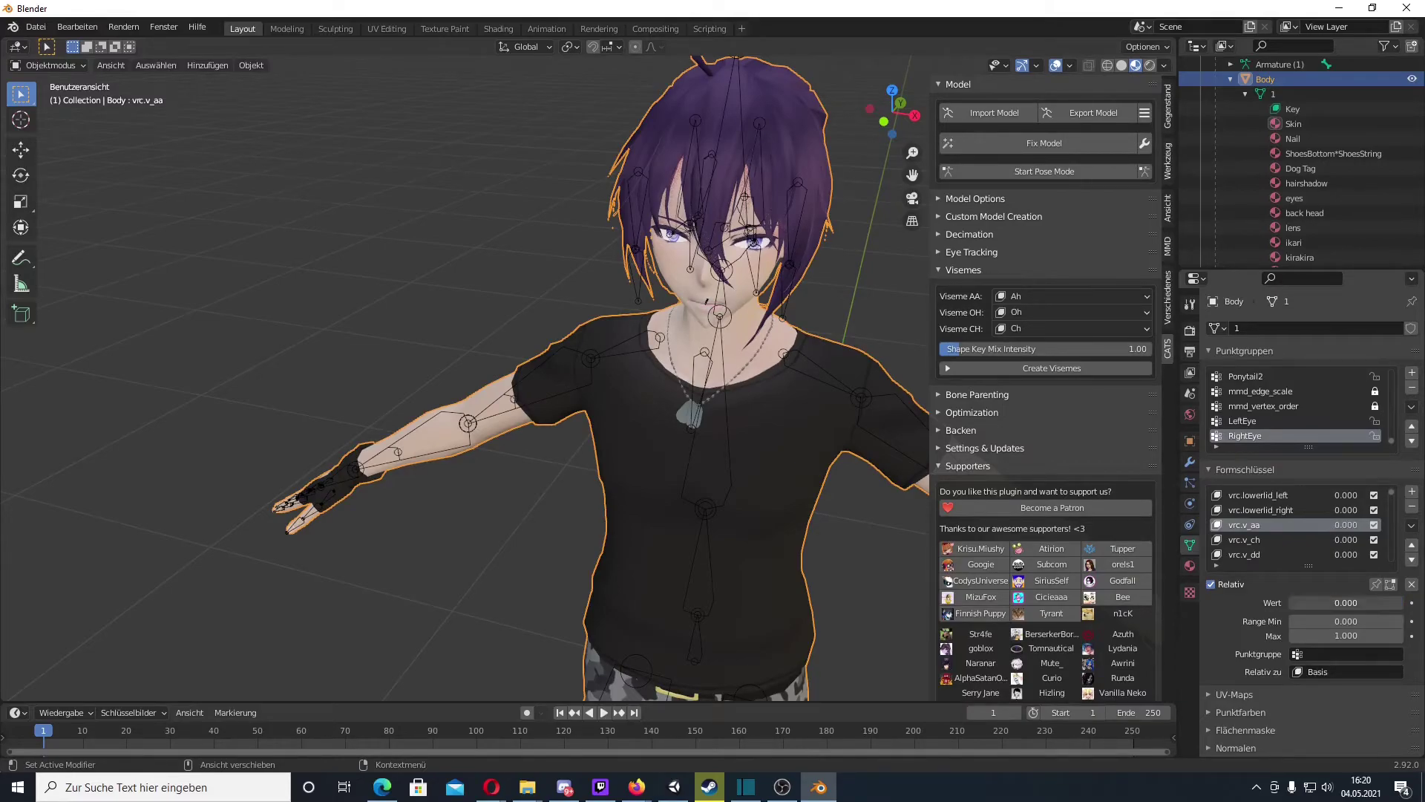
scroll(1308, 525, "up", 5)
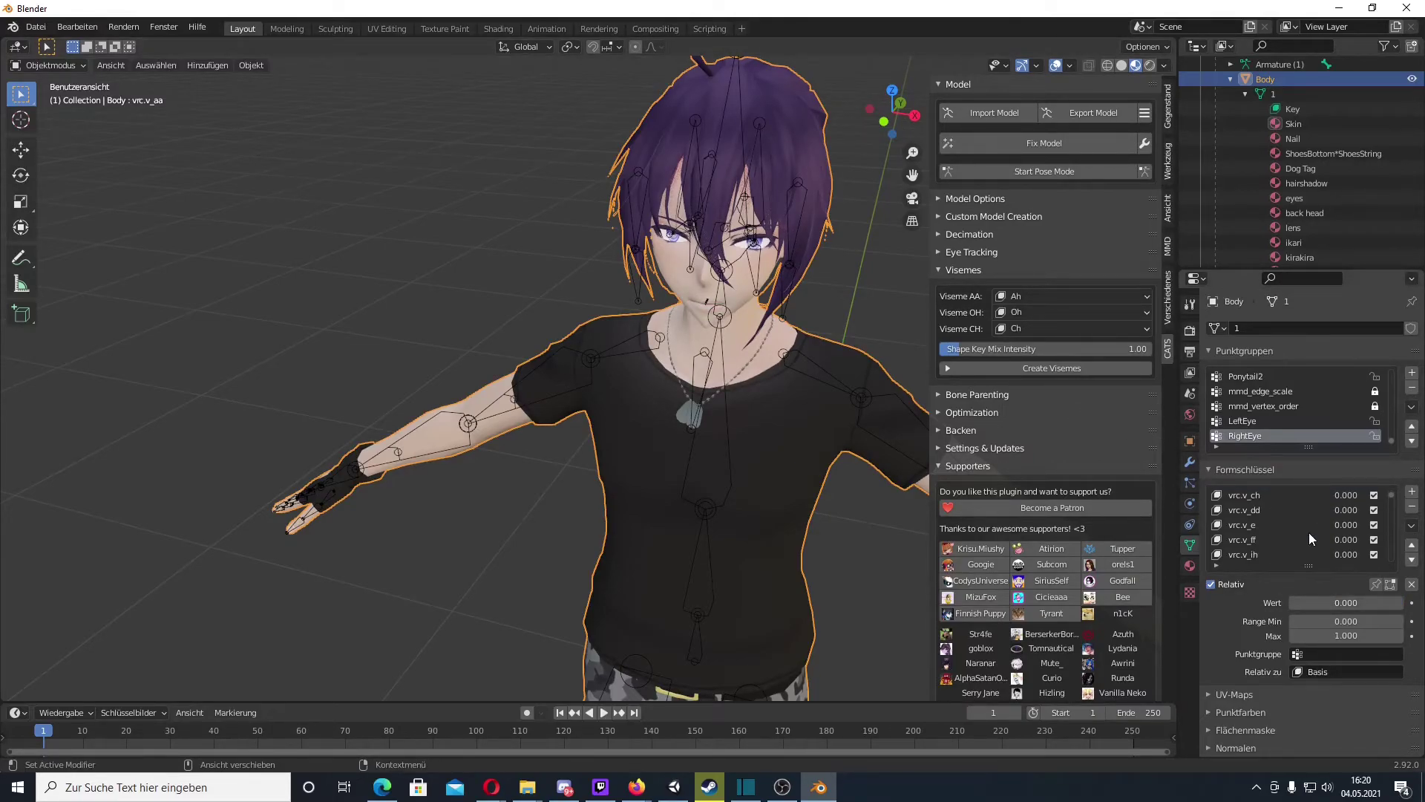
scroll(1316, 522, "down", 5)
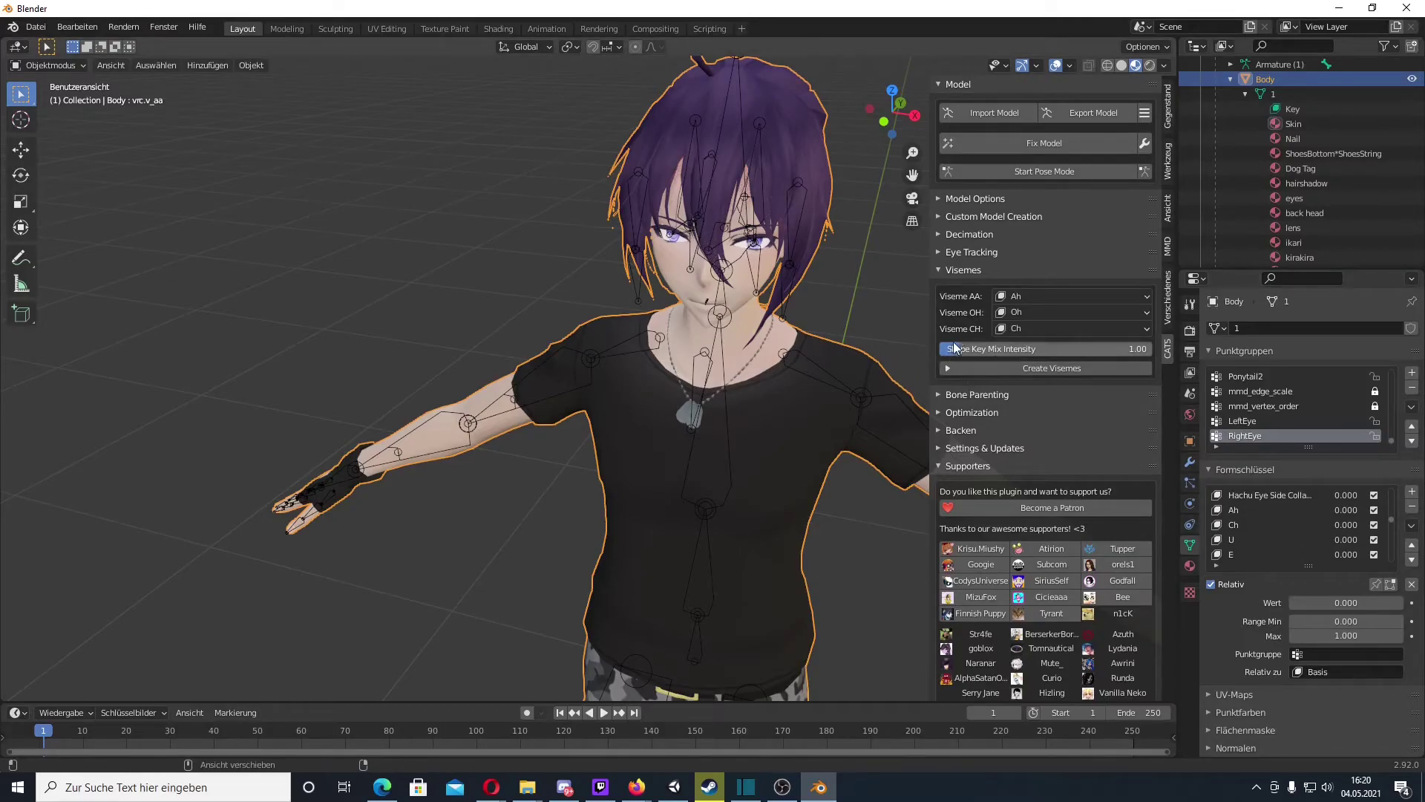
Step: Re-run Cats Fix Model and start the export, which warns of 16 materials versus 4
left_click(940, 269)
left_click(938, 287)
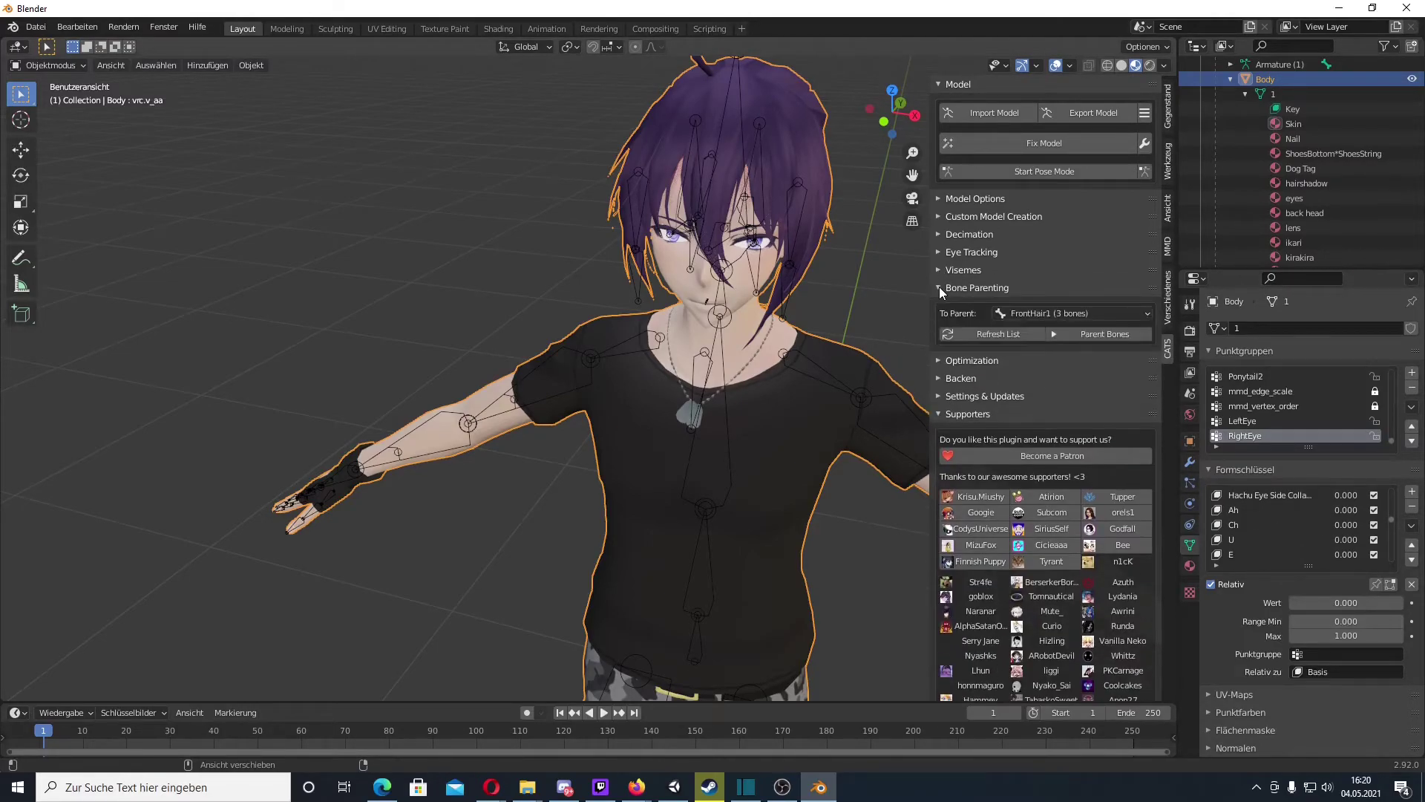
left_click(938, 288)
left_click(938, 307)
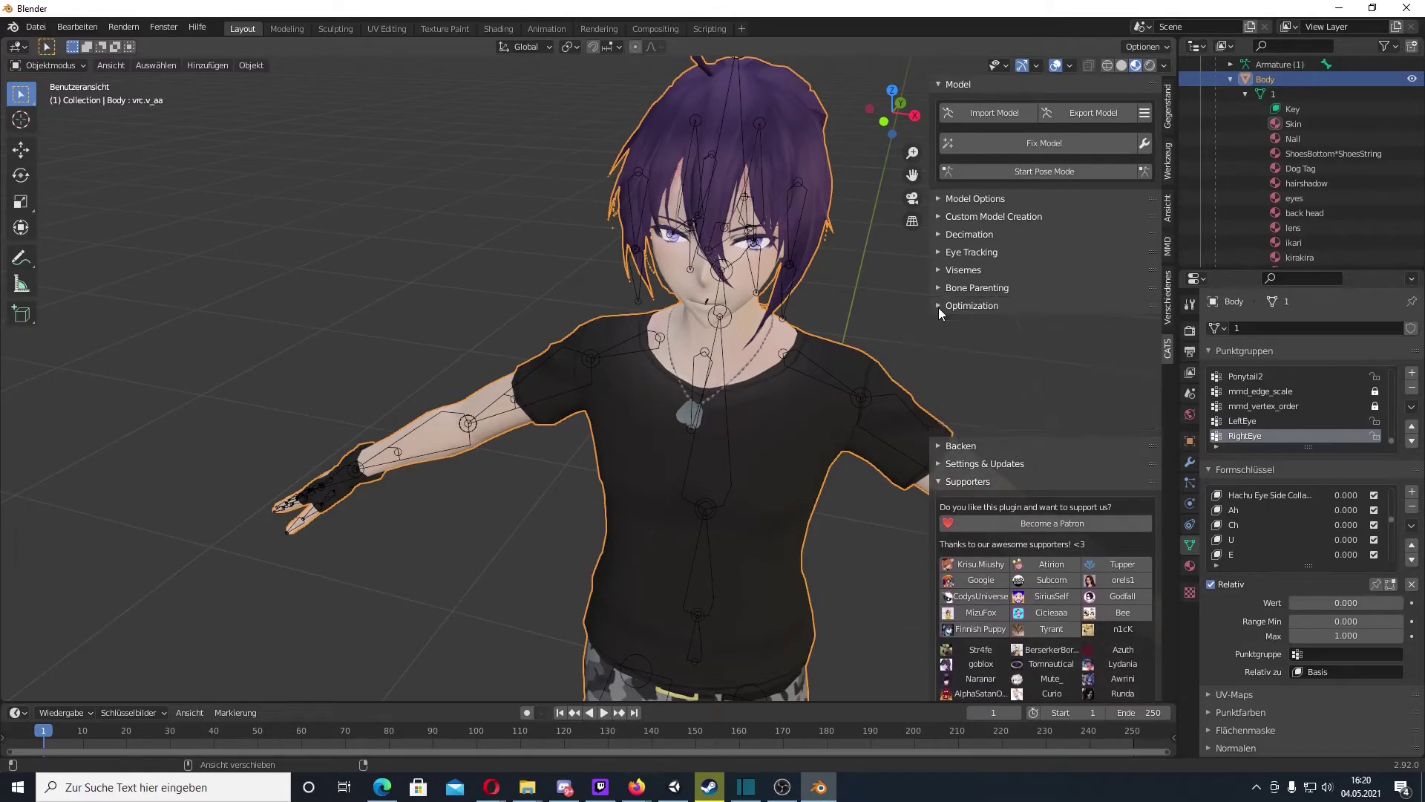
left_click(937, 322)
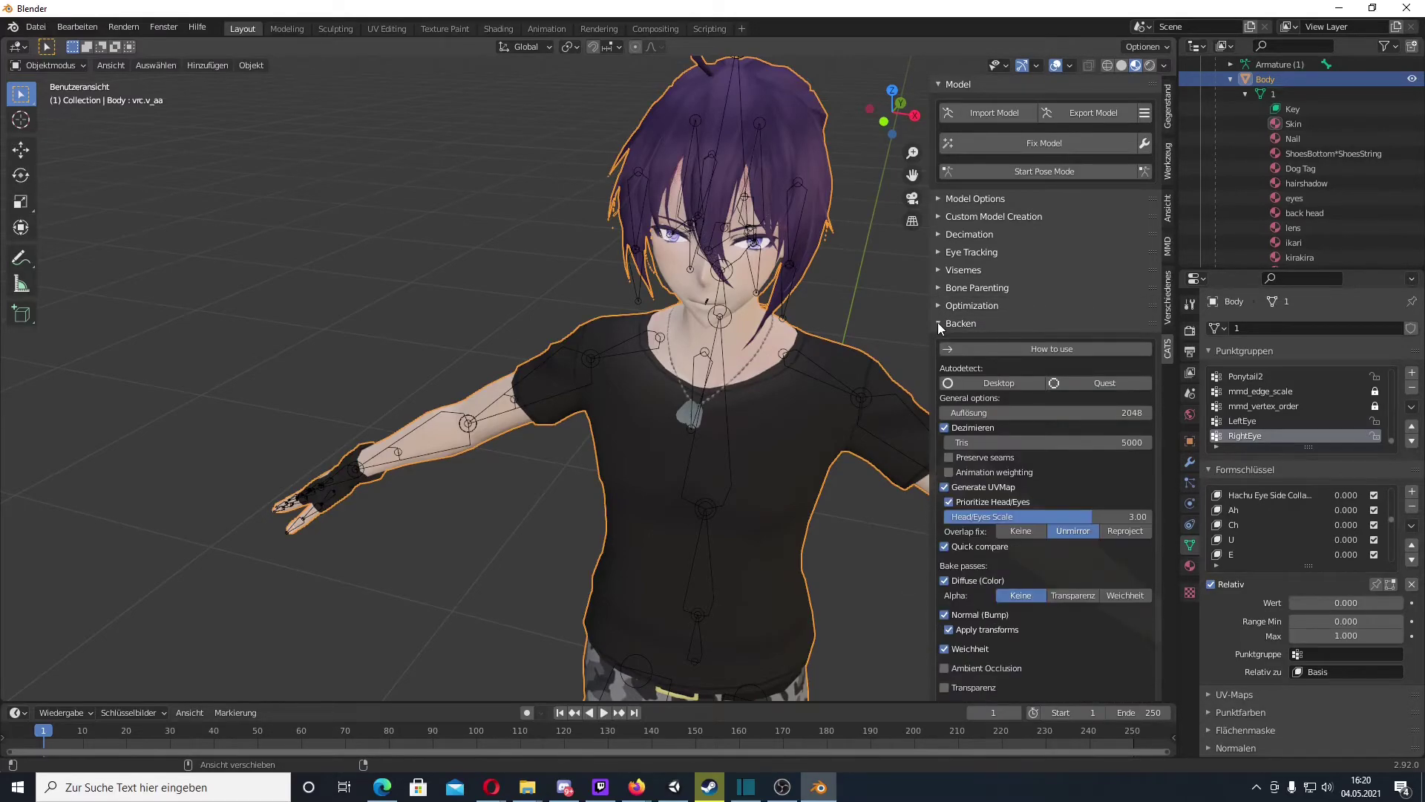
left_click(1043, 147)
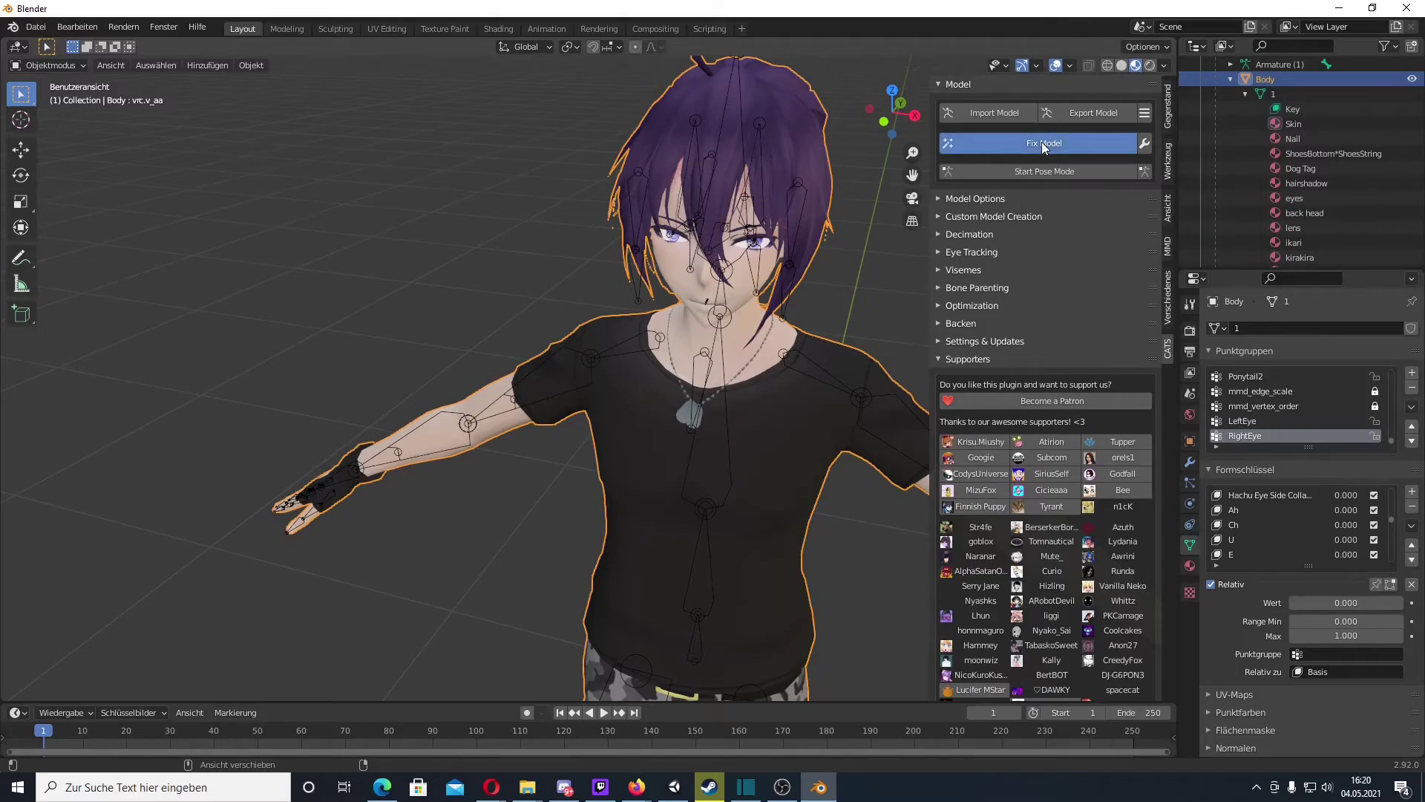
left_click(1086, 111)
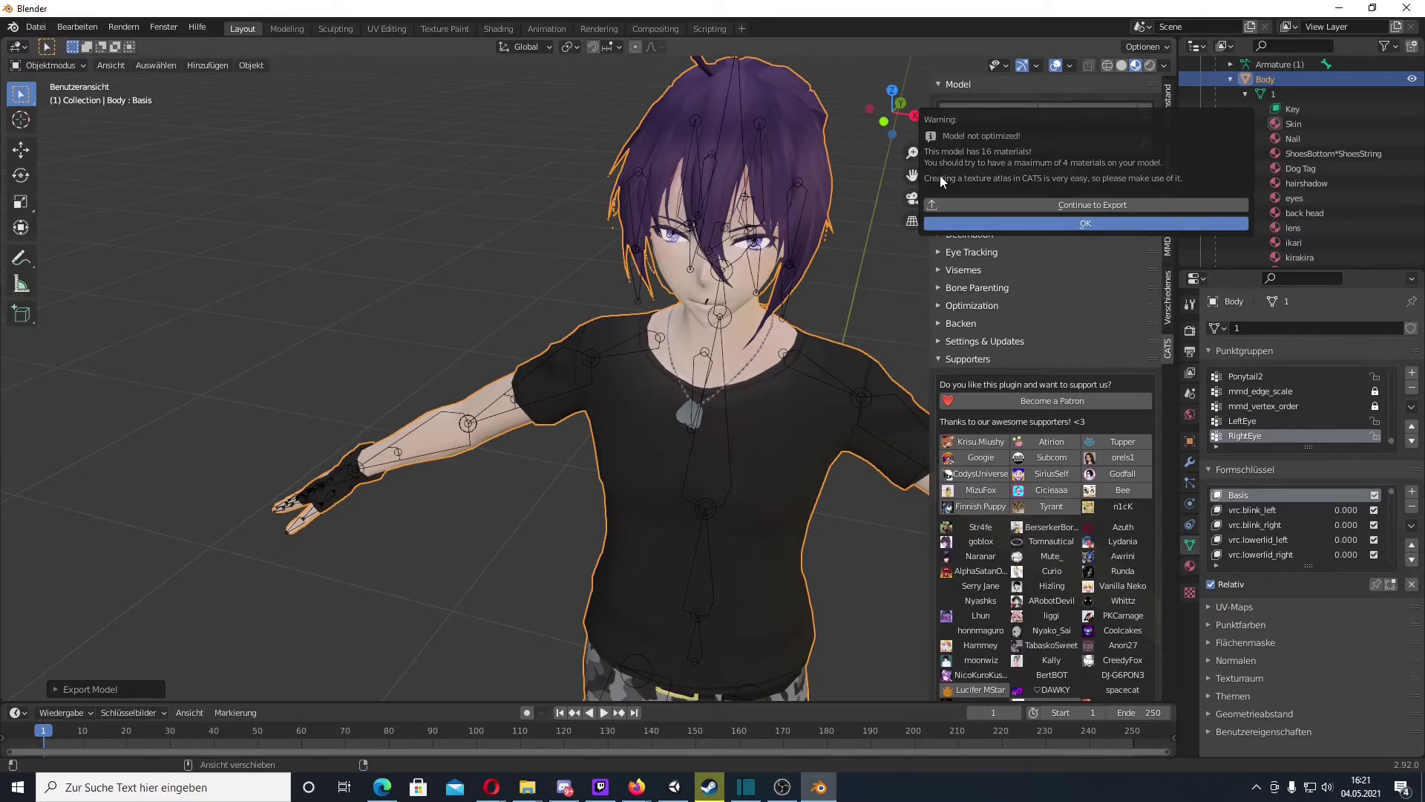
Step: Continue past the warning to export the FBX, then switch to the Blender Tutorial folder window
left_click(1085, 202)
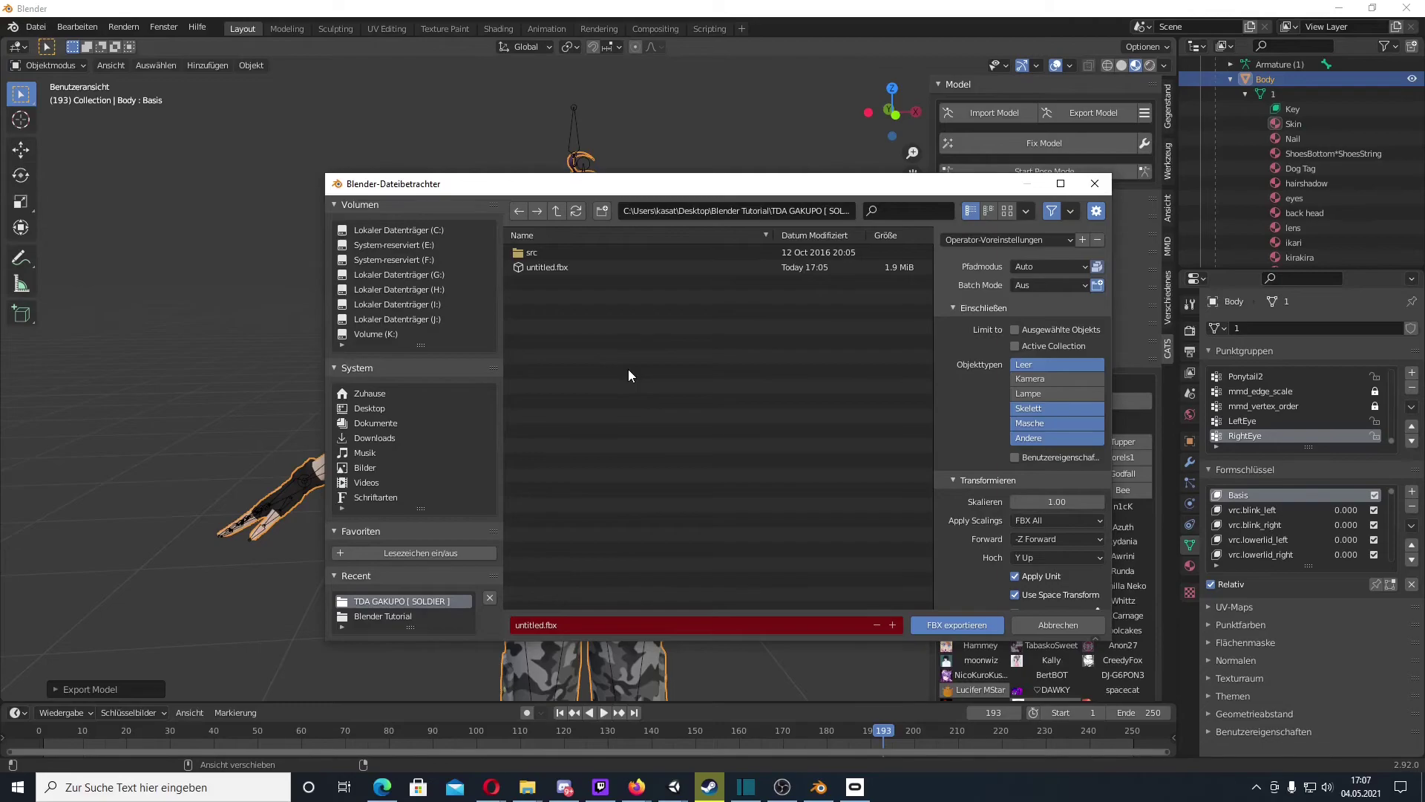
key("Return")
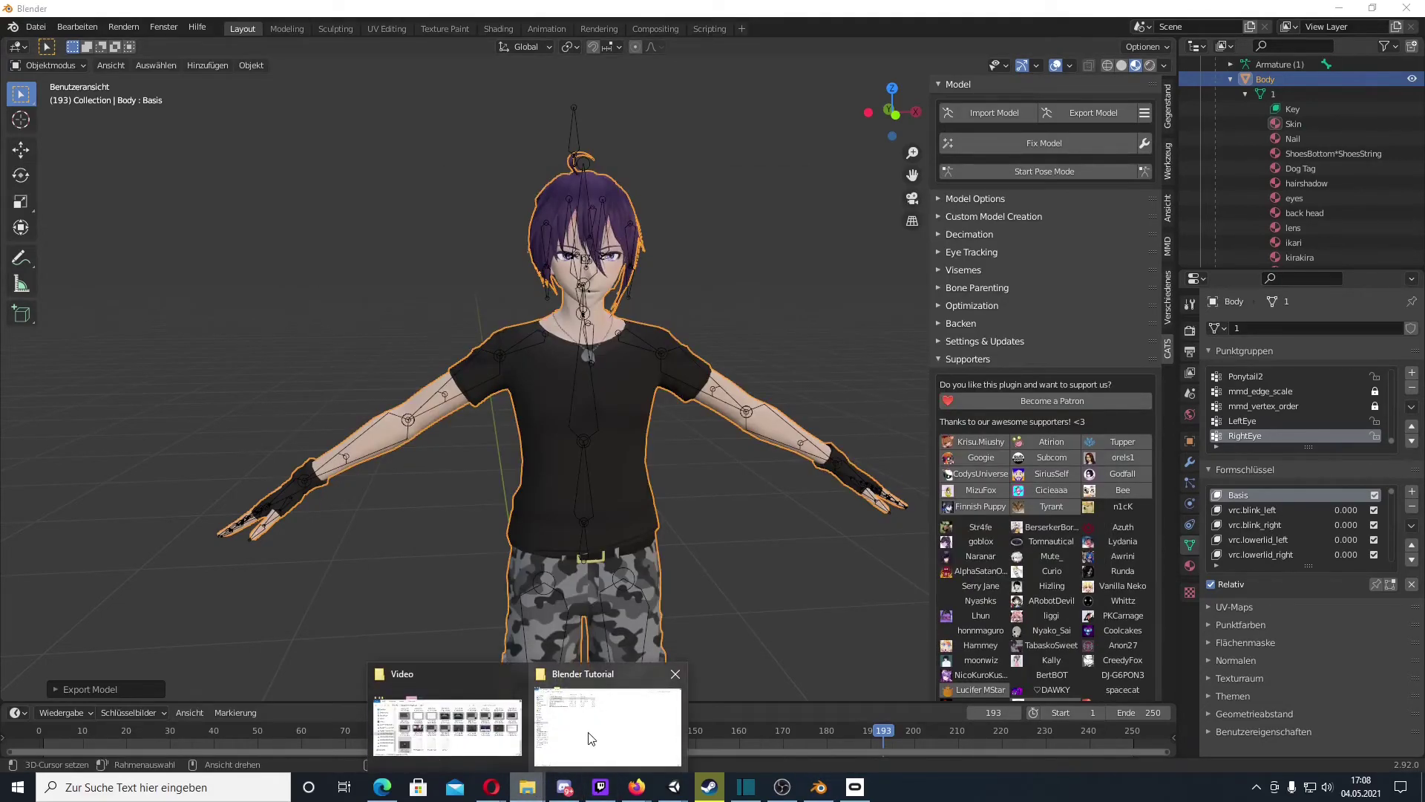
left_click(591, 735)
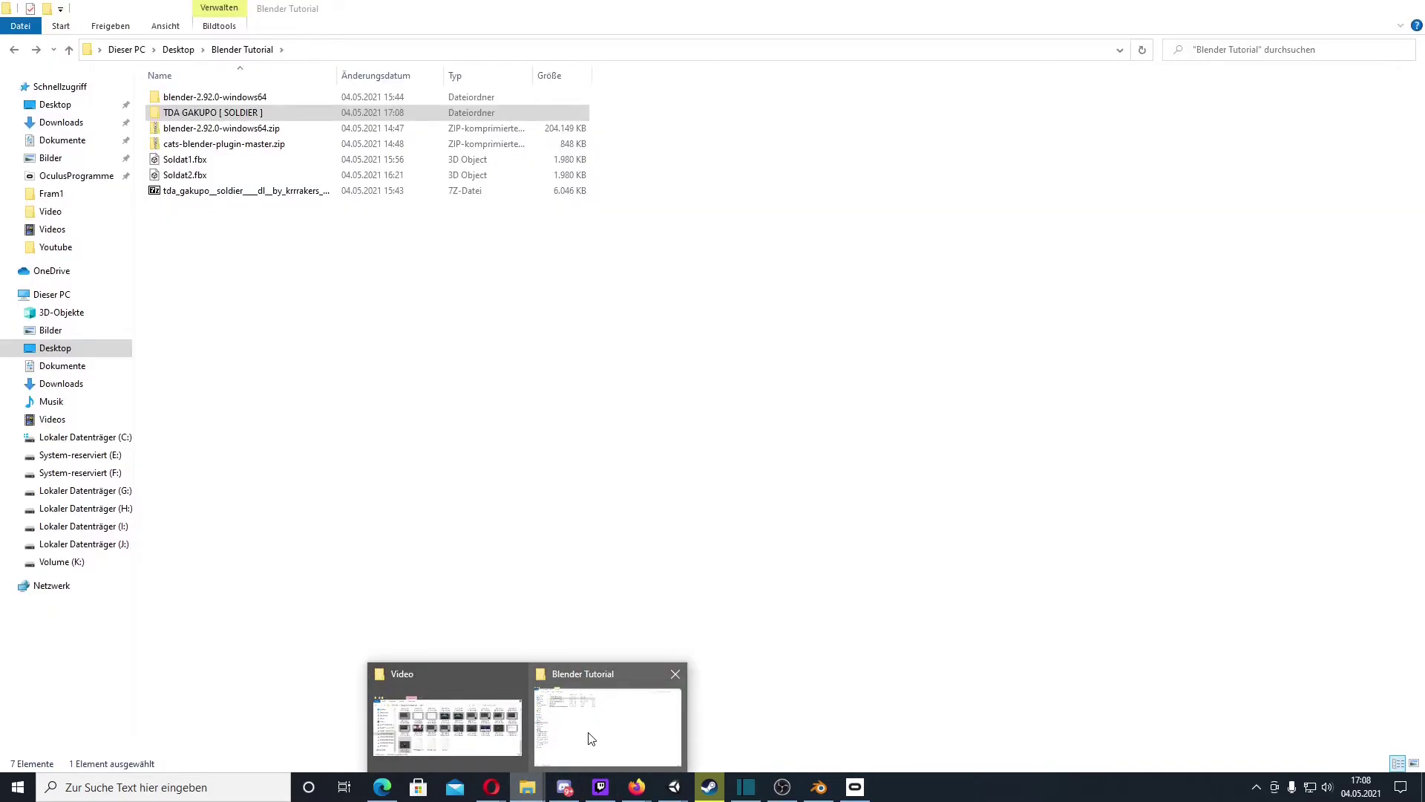
Step: Drag the TDA GAKUPO [ SOLDIER ] folder from Explorer into Unity's Project Assets
double_click(245, 113)
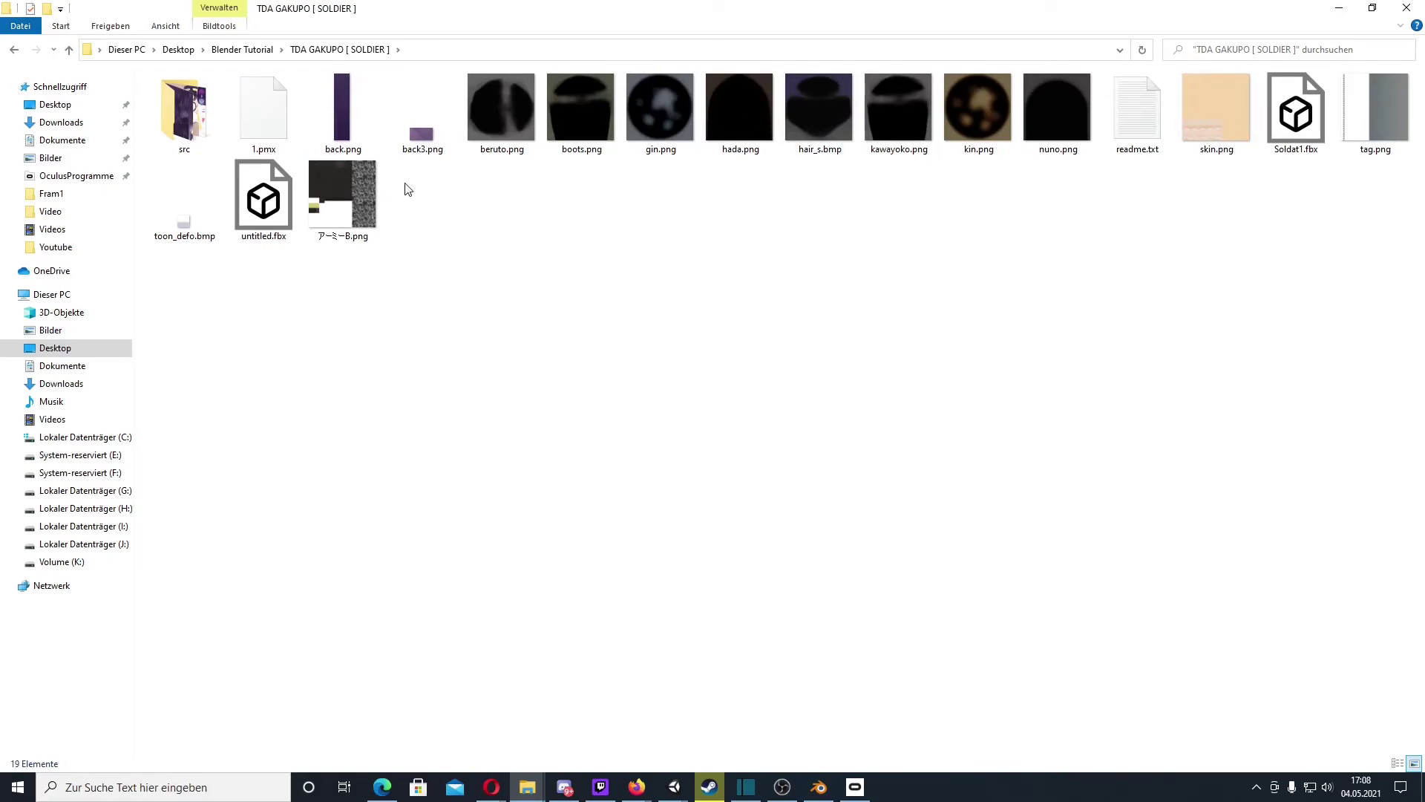
left_click_drag(264, 197, 268, 138)
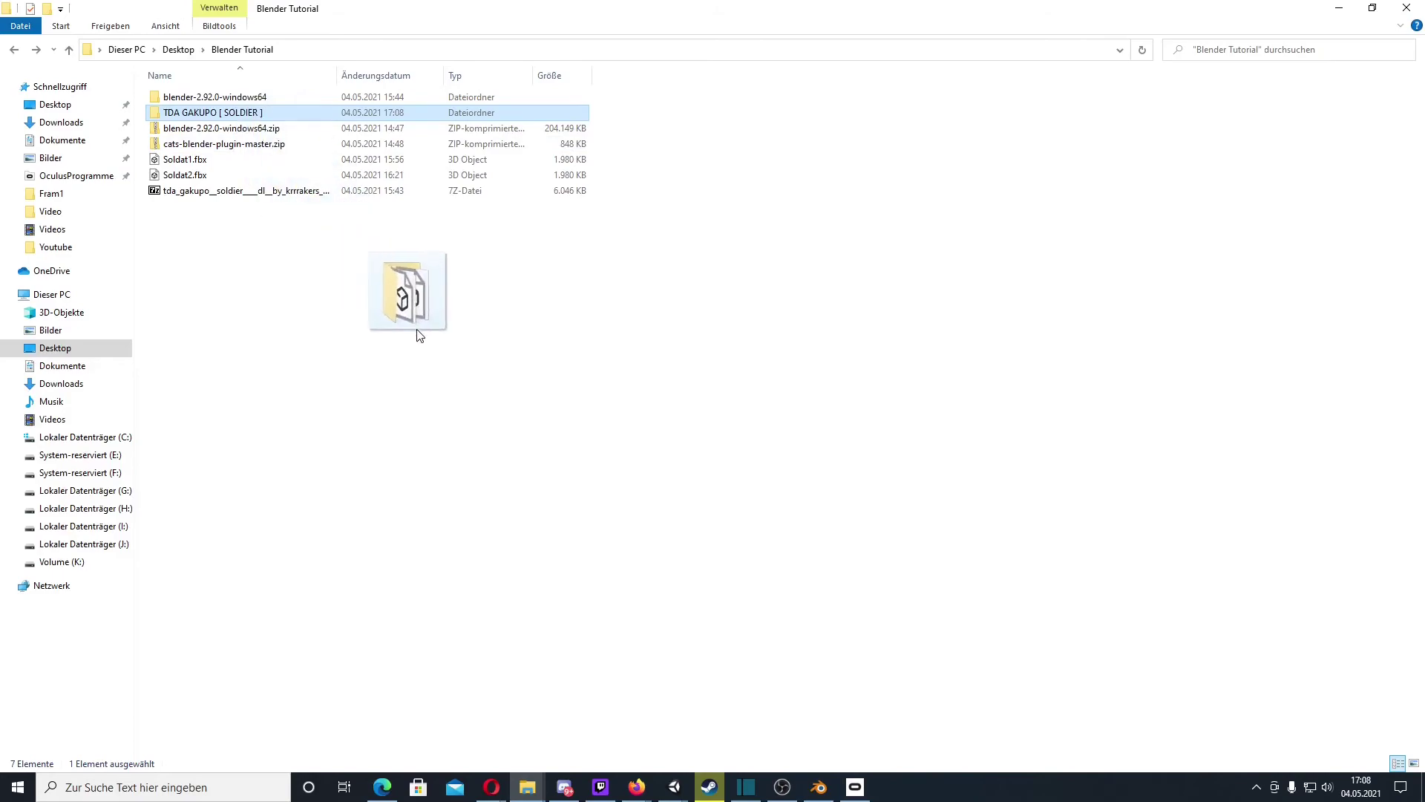
mouse_move(267, 137)
left_mouse_down()
mouse_move(681, 796)
mouse_move(262, 652)
left_mouse_up()
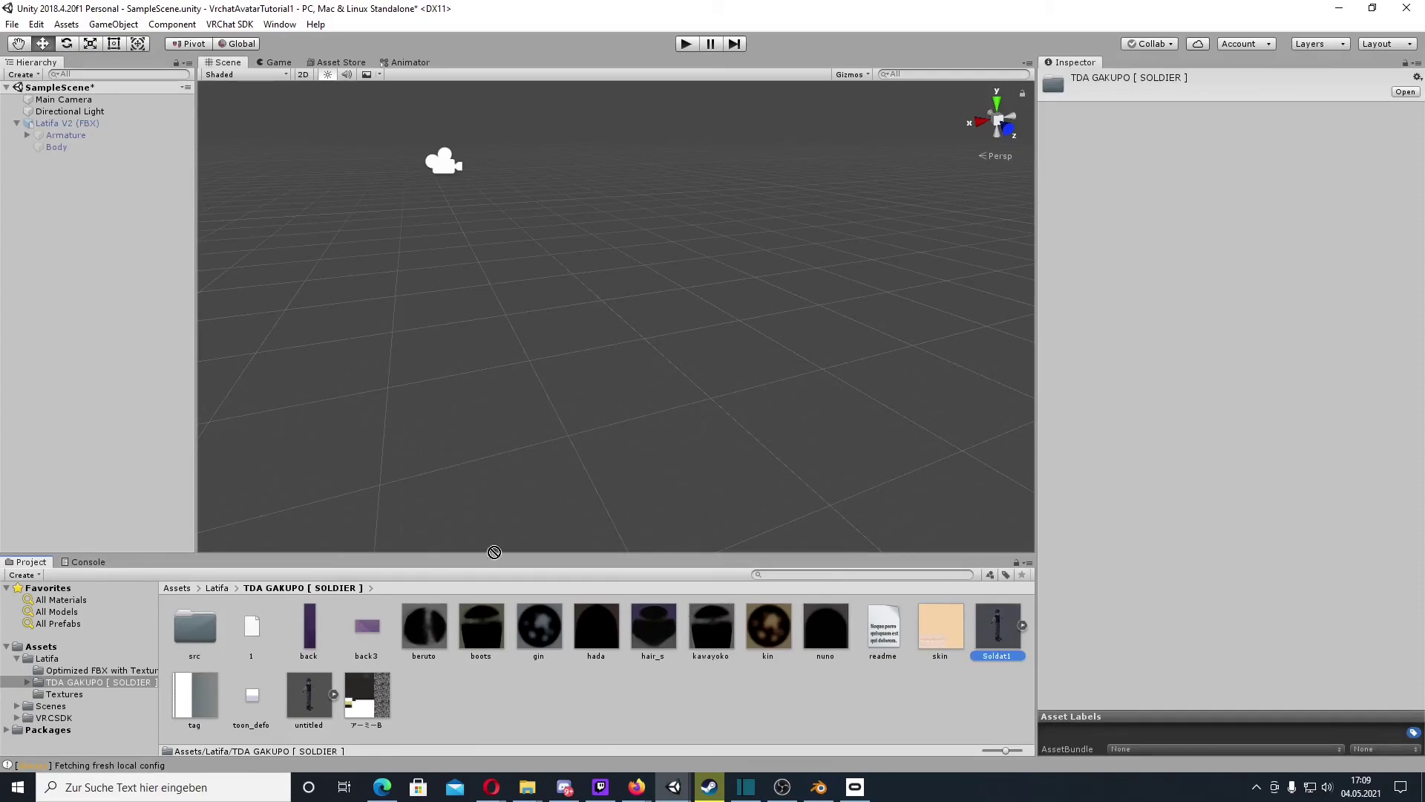
Step: Place Soldat1 in the Unity scene at position 0,0,0 and frame the character in view
left_click_drag(985, 639, 123, 288)
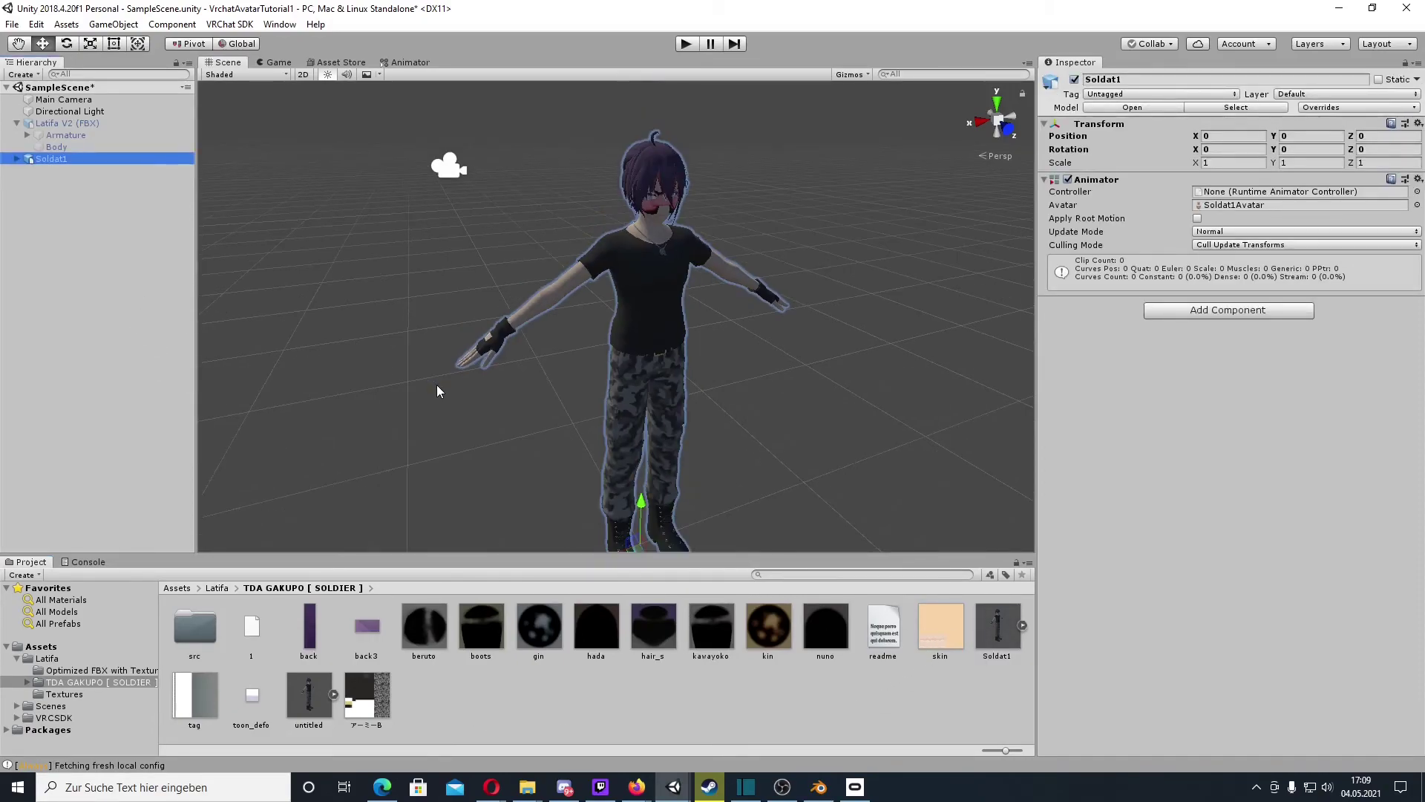
scroll(436, 385, "down", 2)
scroll(558, 371, "down", 2)
scroll(596, 355, "down", 1)
scroll(595, 355, "up", 2)
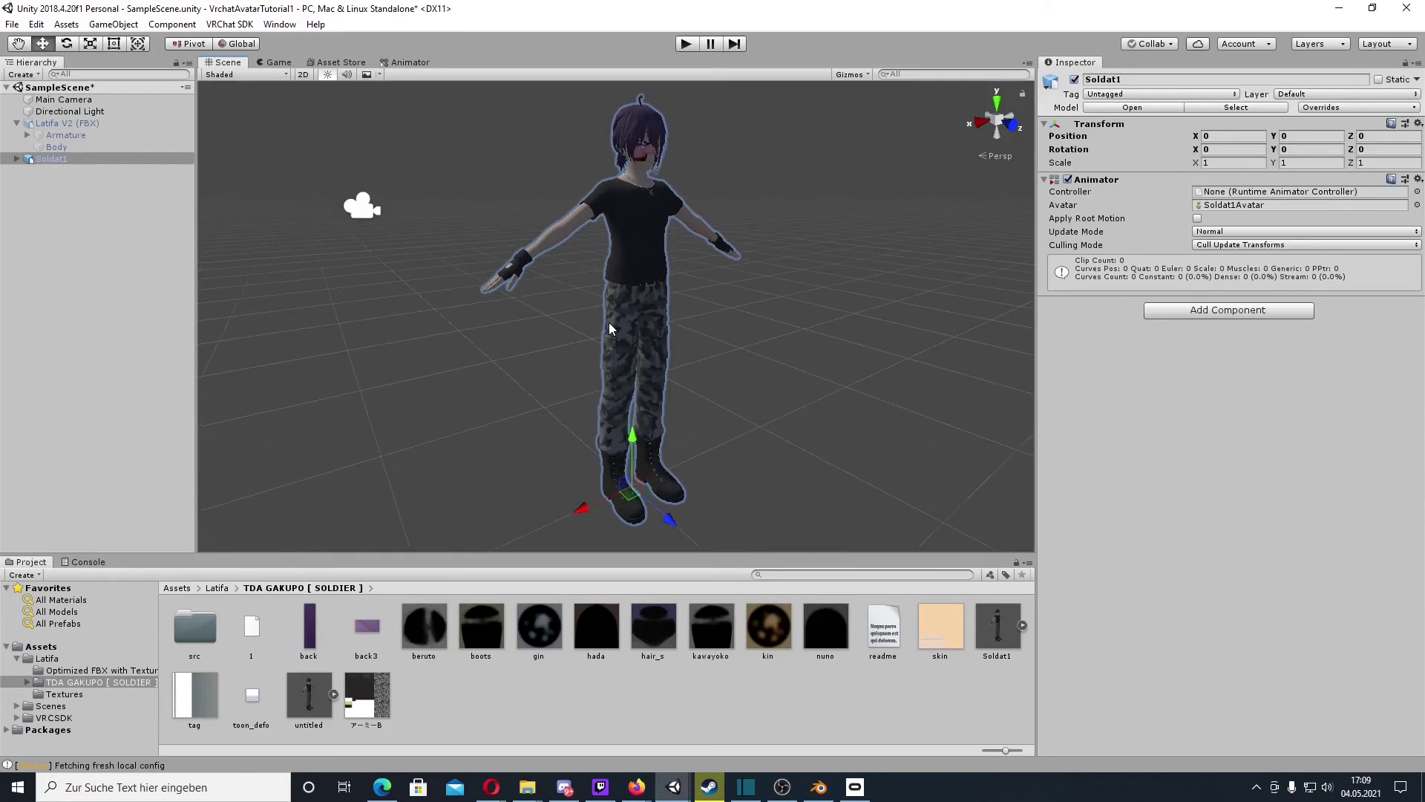
left_click_drag(609, 322, 582, 381, "alt")
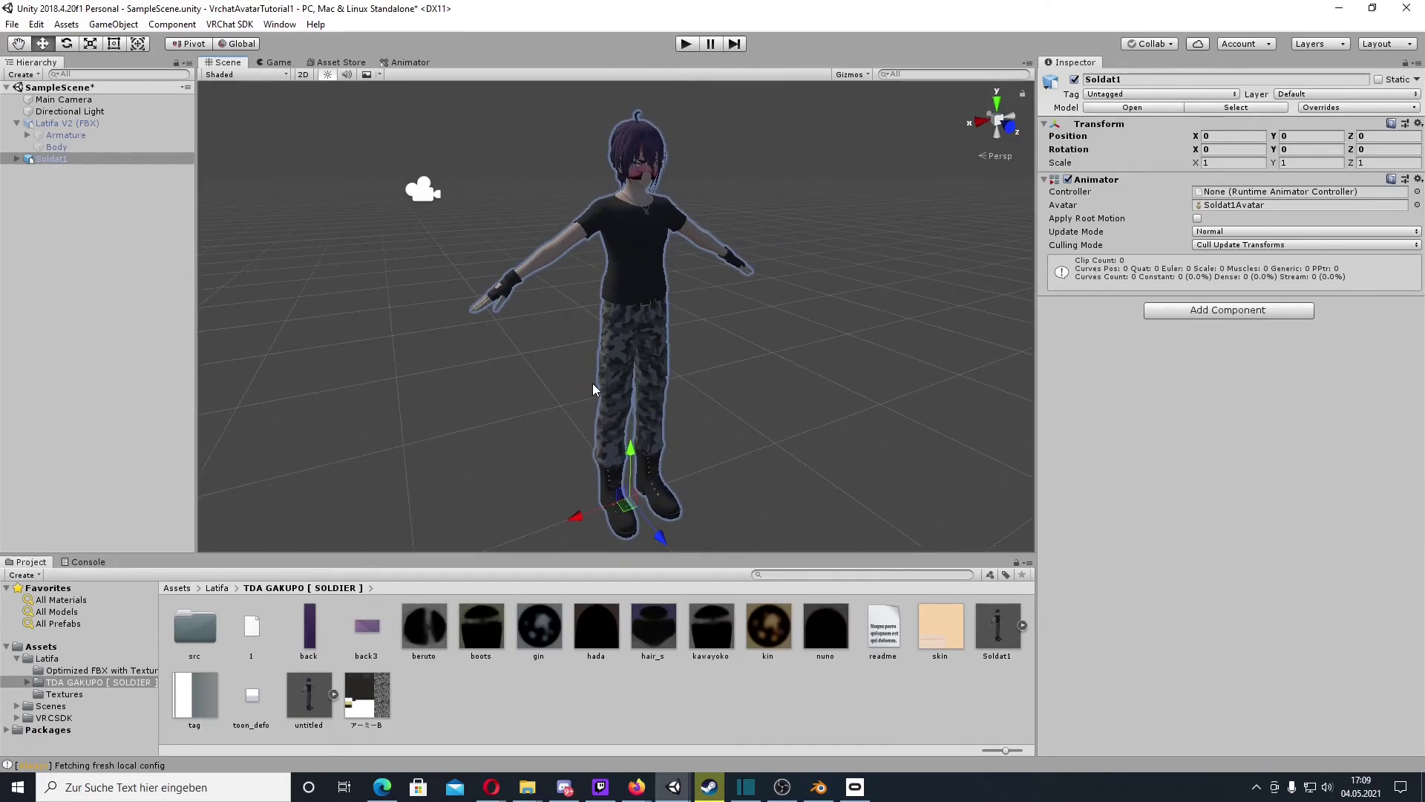